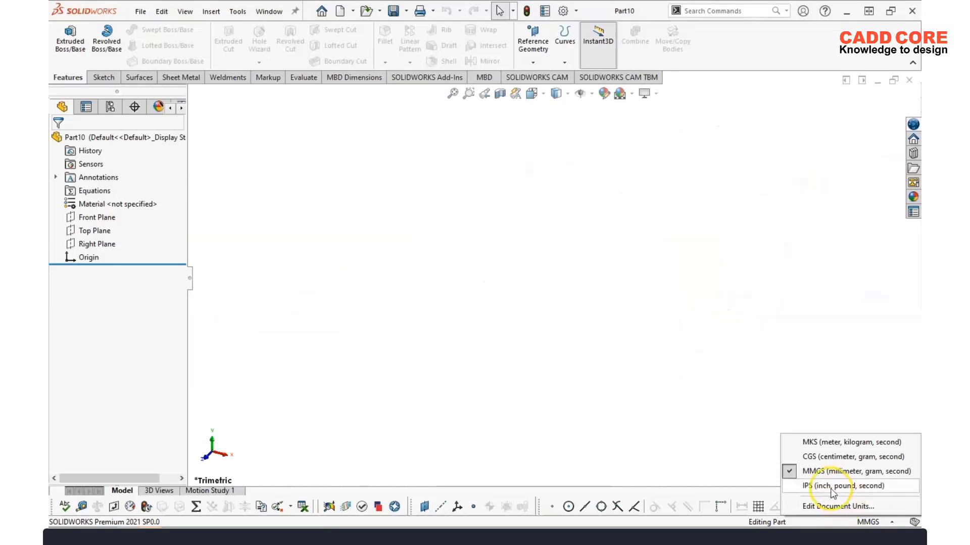
# - Set the document units to IPS (inch, pound, second) and check the part drawing's requirements
pyautogui.click(824, 486)
pyautogui.hotkey('alt', 'Tab')
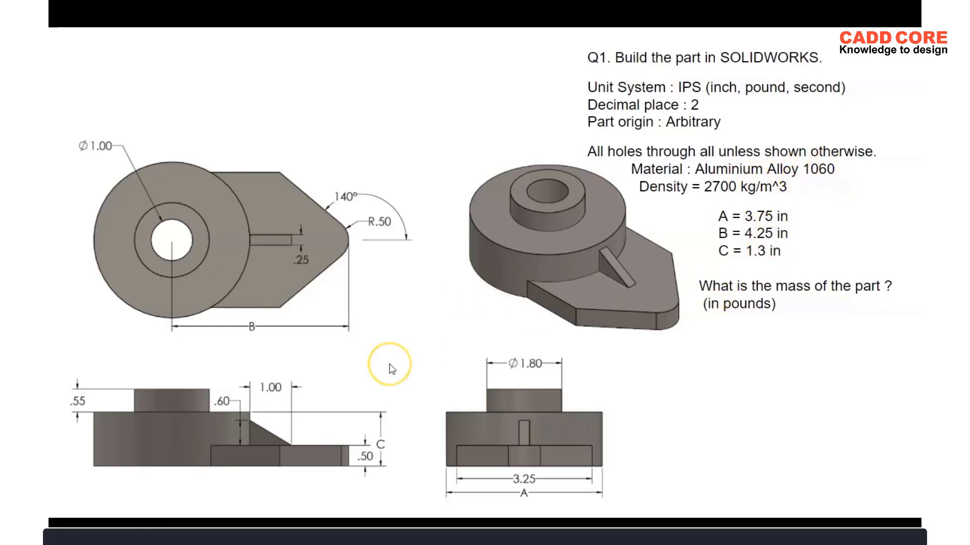
pyautogui.hotkey('alt', 'Tab')
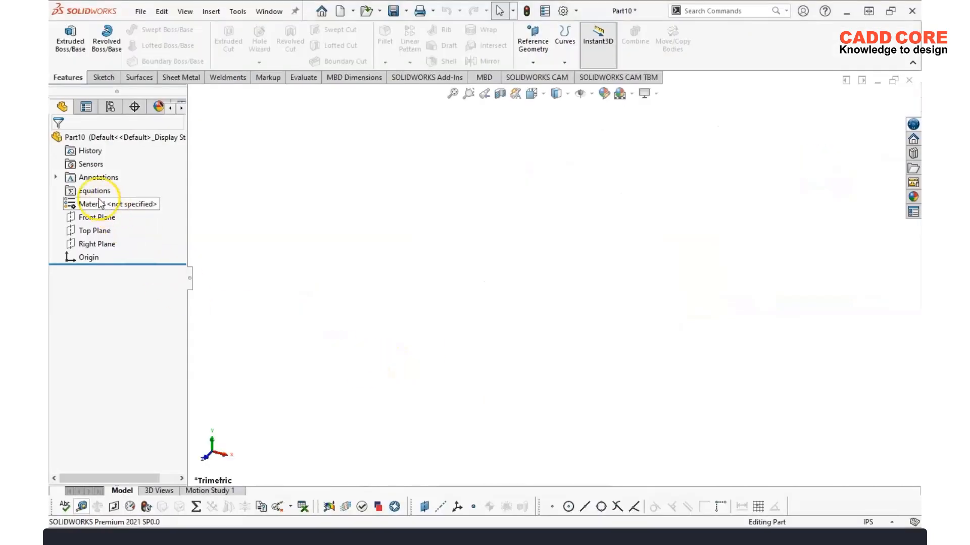
# - Search the material library for 1060 and apply 1060 Alloy from Aluminium Alloys to the part
pyautogui.rightClick(88, 204)
pyautogui.press('Escape')
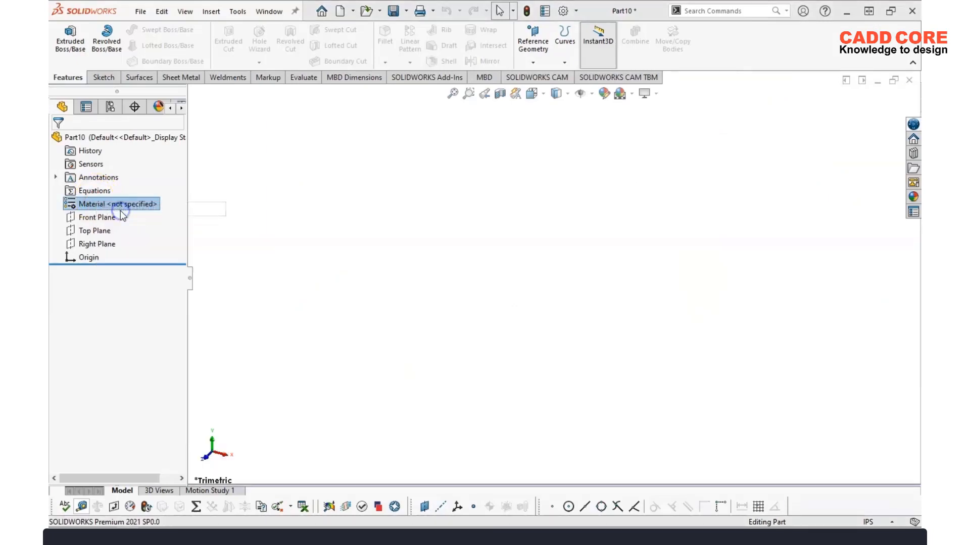
pyautogui.click(323, 110)
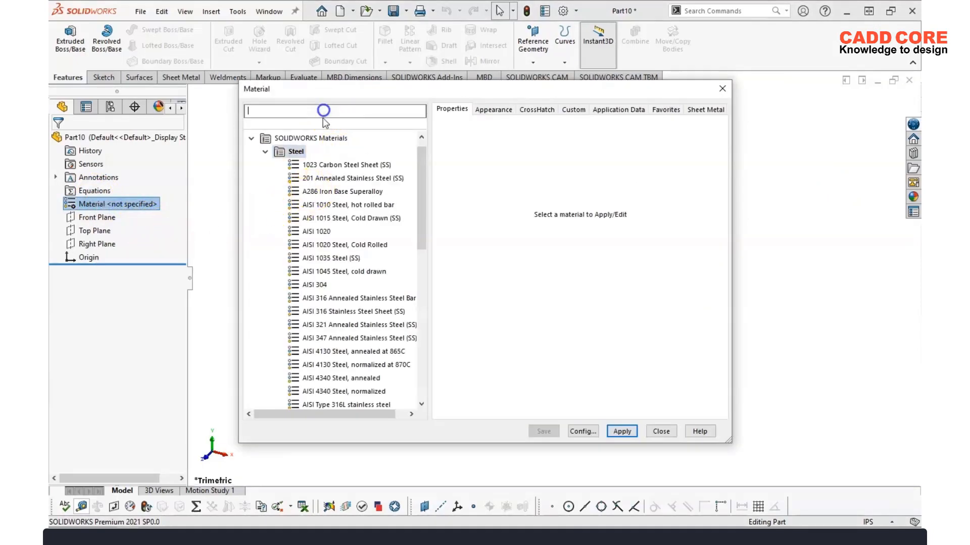
pyautogui.write('1060')
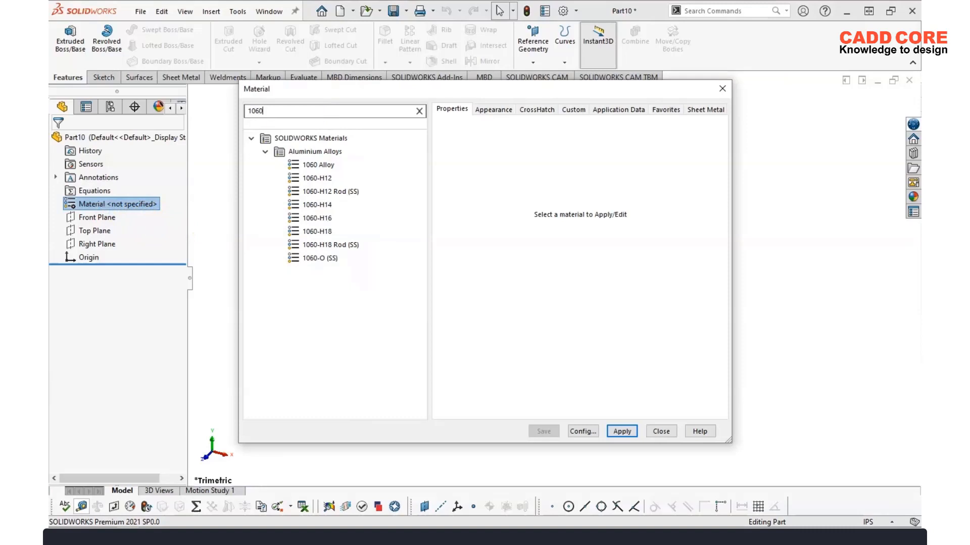
pyautogui.click(325, 165)
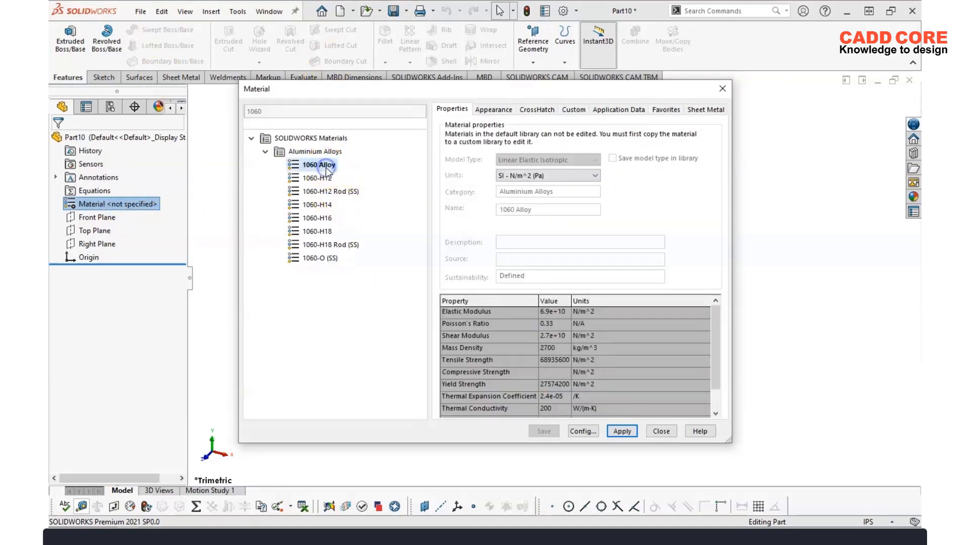
pyautogui.click(621, 431)
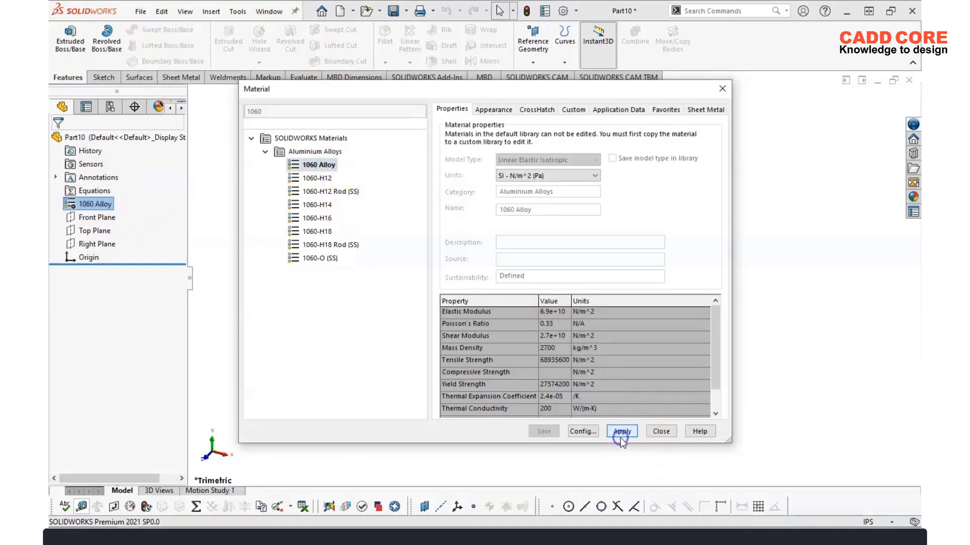
pyautogui.click(659, 431)
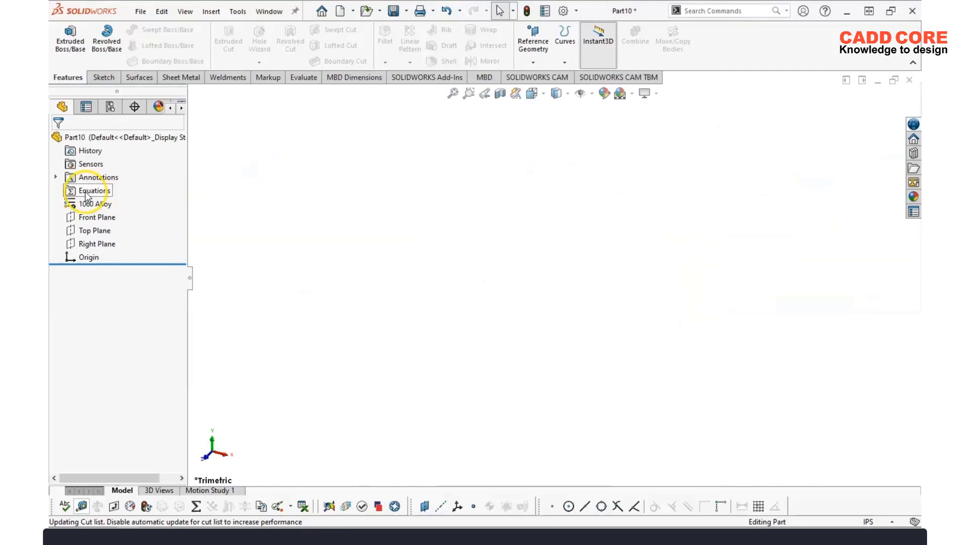
# - Open the equations manager and add a global variable A equal to 3.75
pyautogui.rightClick(86, 194)
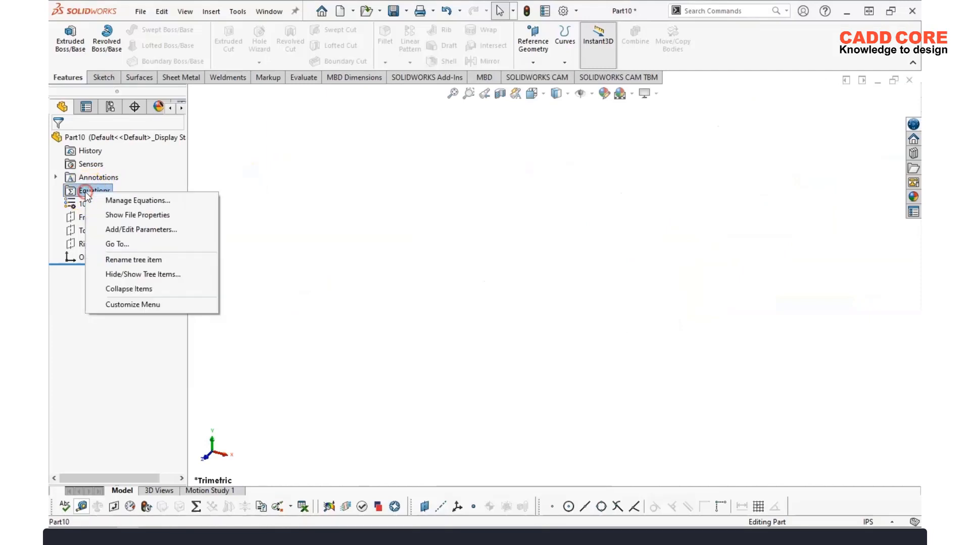
pyautogui.click(119, 201)
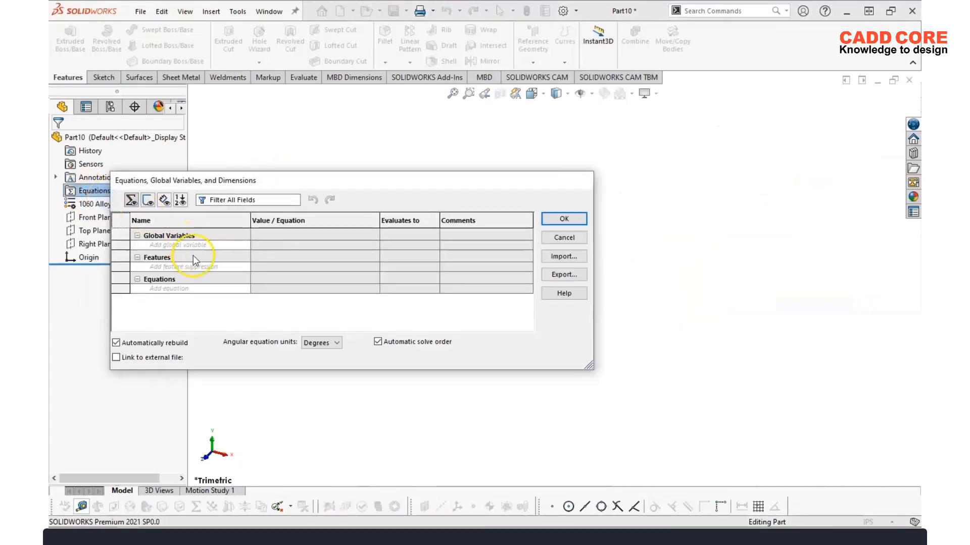
pyautogui.click(194, 246)
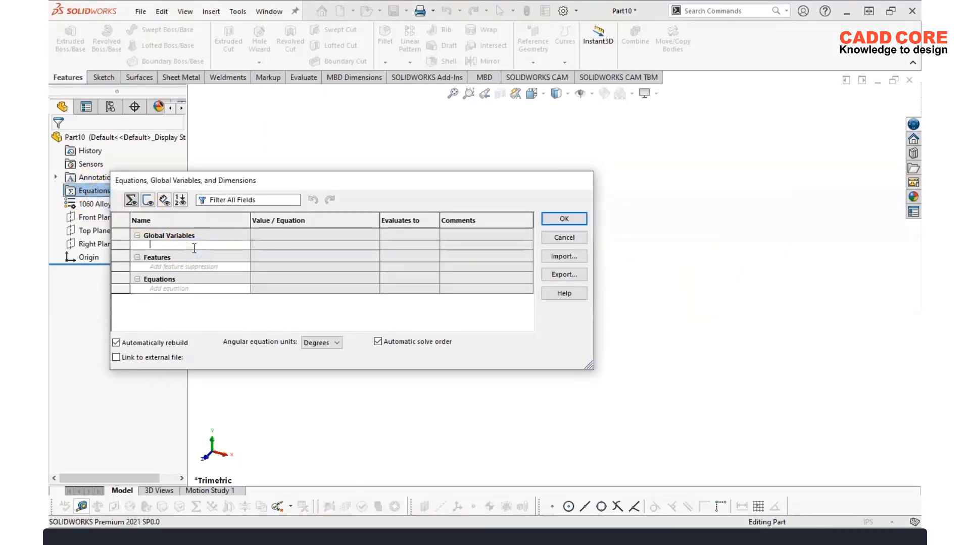
pyautogui.write('A')
pyautogui.press('Tab')
pyautogui.write('3.')
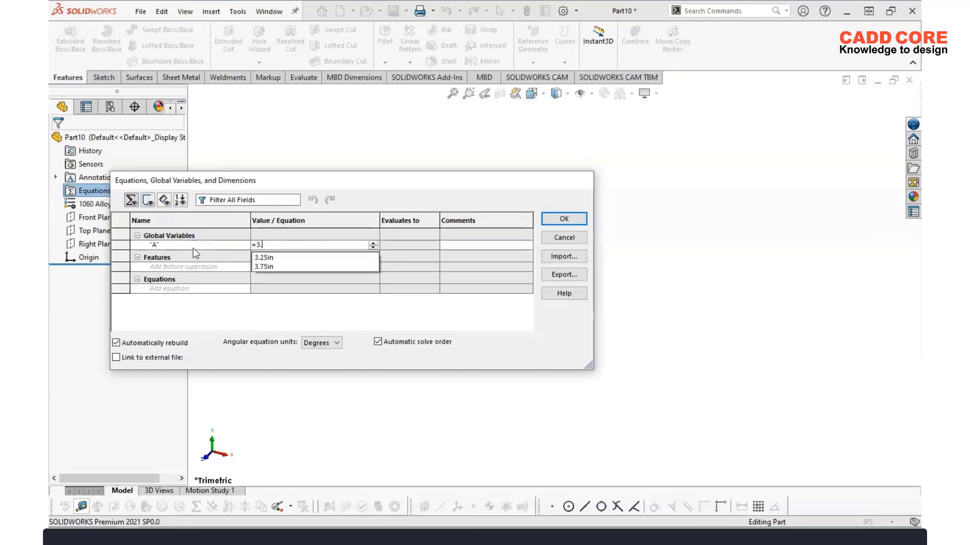
pyautogui.write('75')
pyautogui.press('Return')
# - Add global variables B equal to 4.25 and C equal to 1.3, and accept the equations
pyautogui.write('B')
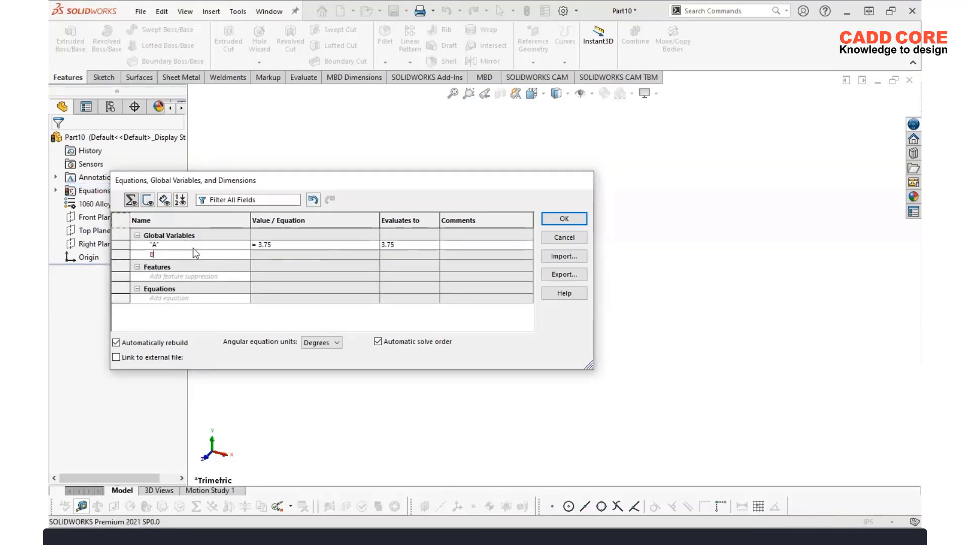
pyautogui.press('Tab')
pyautogui.write('4.25')
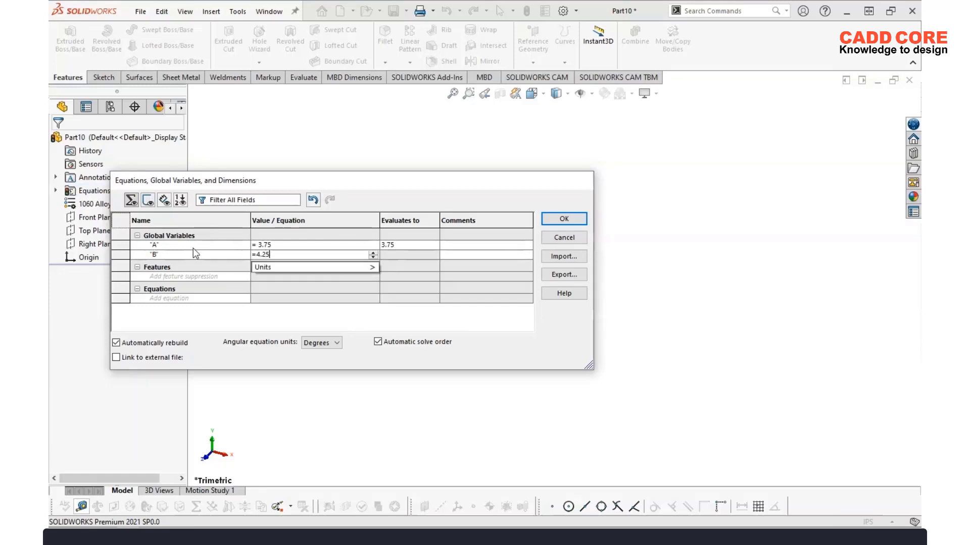
pyautogui.press('Return')
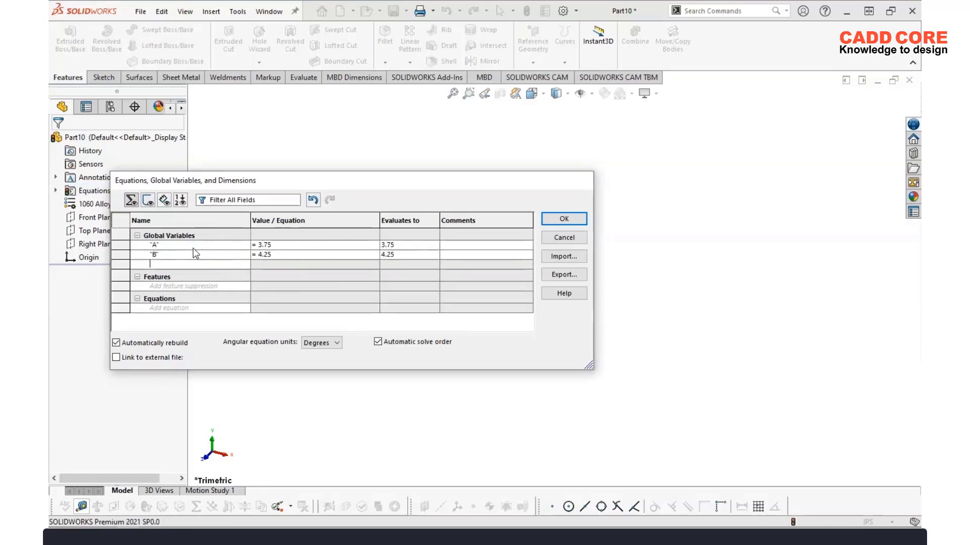
pyautogui.write('C')
pyautogui.press('Tab')
pyautogui.write('1.3')
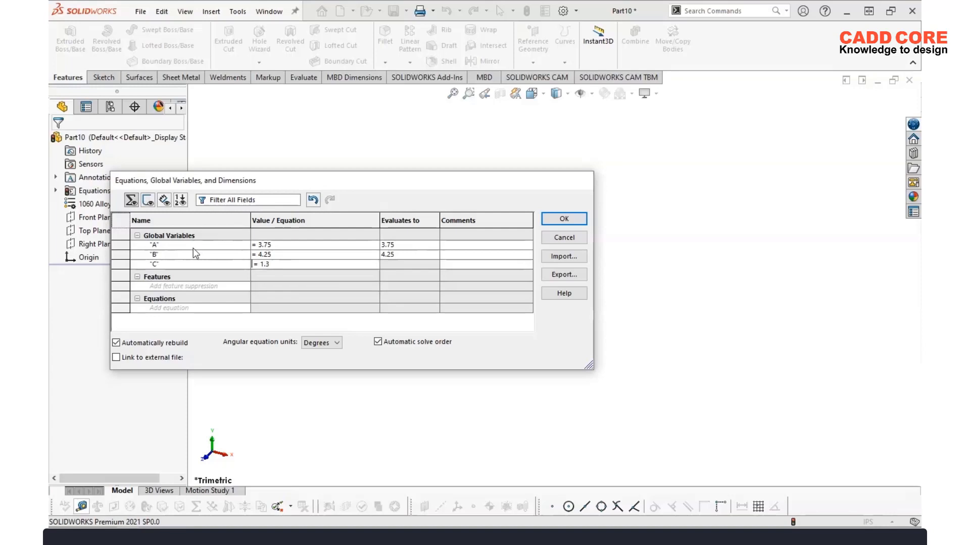
pyautogui.press('Return')
pyautogui.click(576, 223)
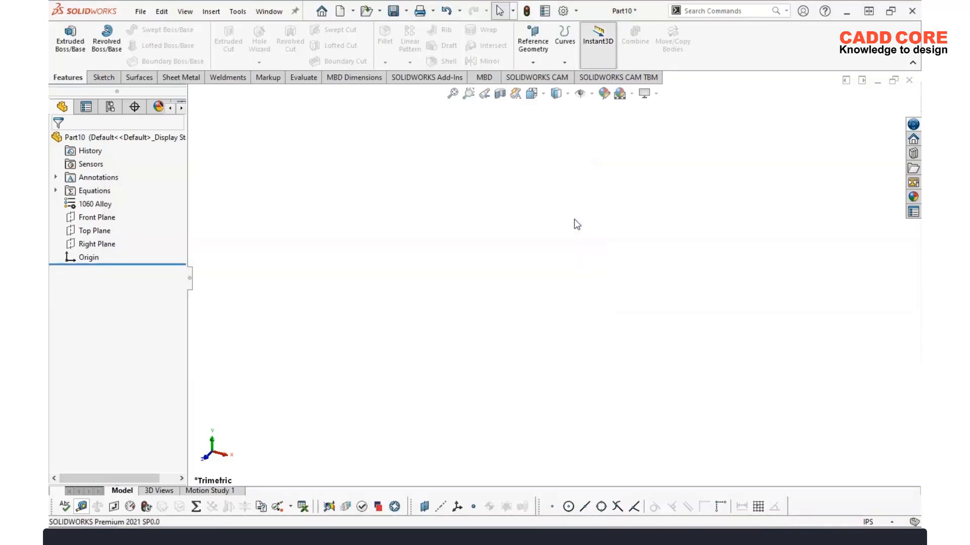
# - Start a sketch on the Top Plane and draw a circle about 4.7 in in diameter centred on the origin
pyautogui.hotkey('alt', 'Tab')
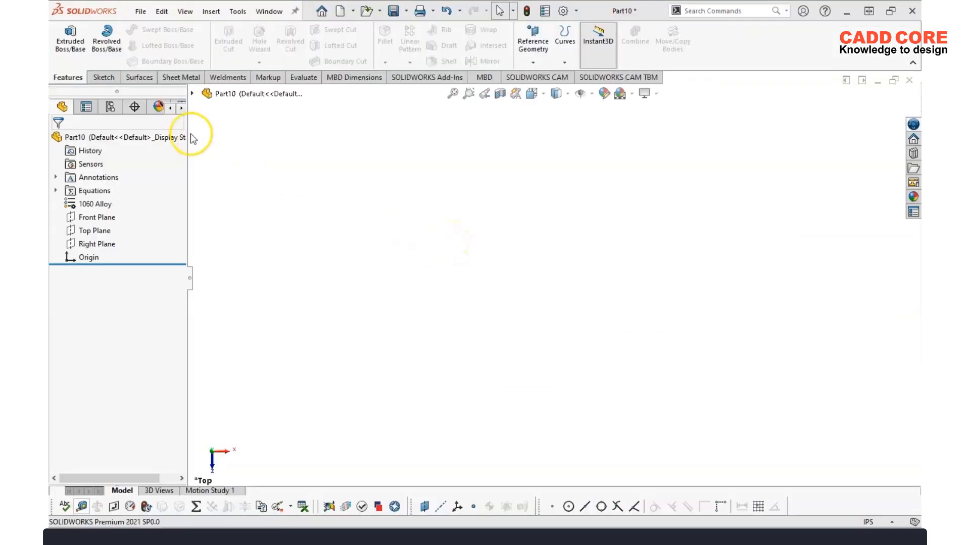
pyautogui.click(108, 77)
pyautogui.click(64, 34)
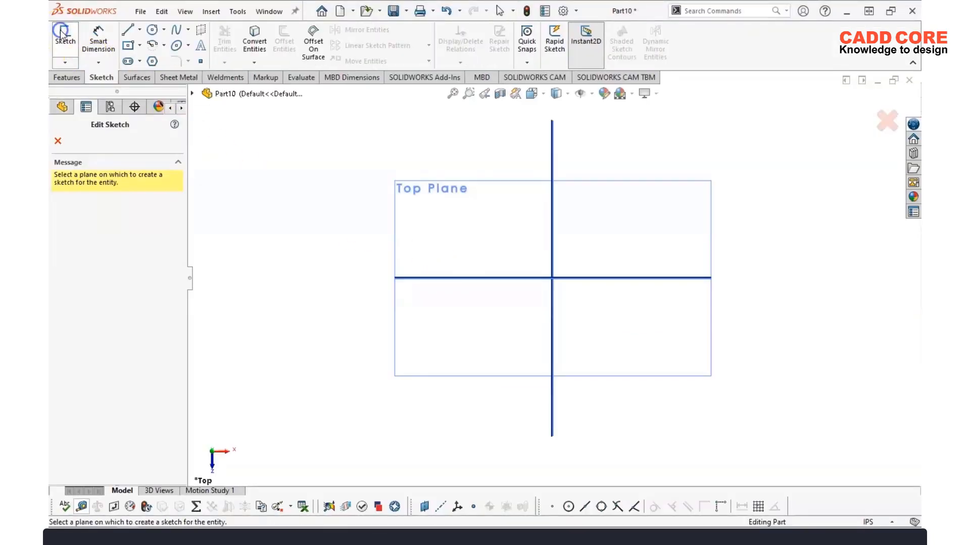
pyautogui.click(467, 251)
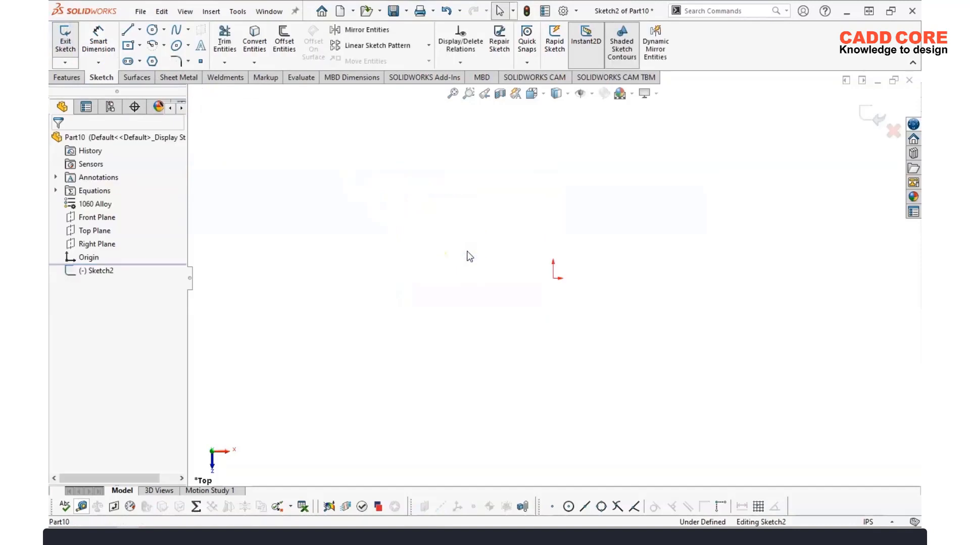
pyautogui.moveTo(379, 274); pyautogui.dragTo(605, 292, button='right')
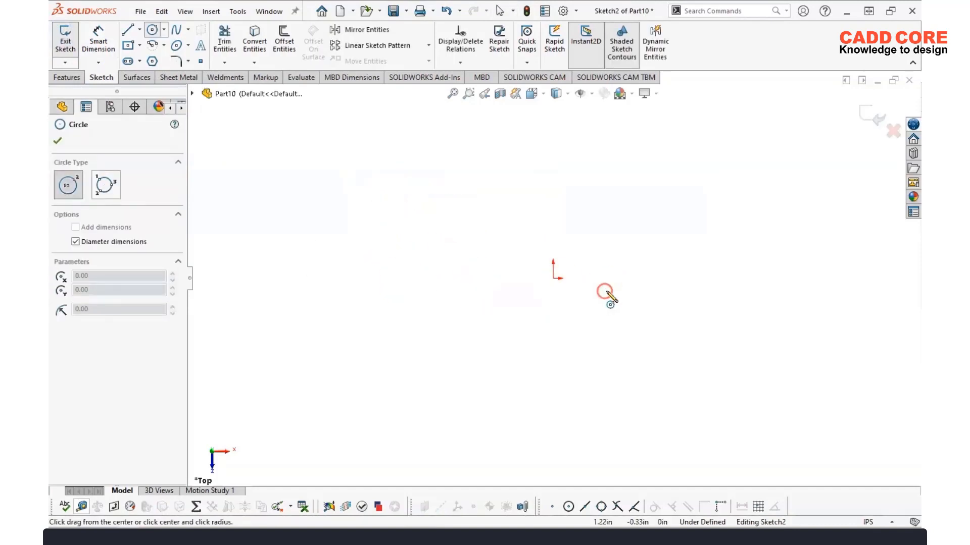
pyautogui.click(556, 281)
pyautogui.click(474, 349)
# - Dimension the circle's diameter and link it to the global variable A
pyautogui.moveTo(330, 208); pyautogui.dragTo(333, 194, button='right')
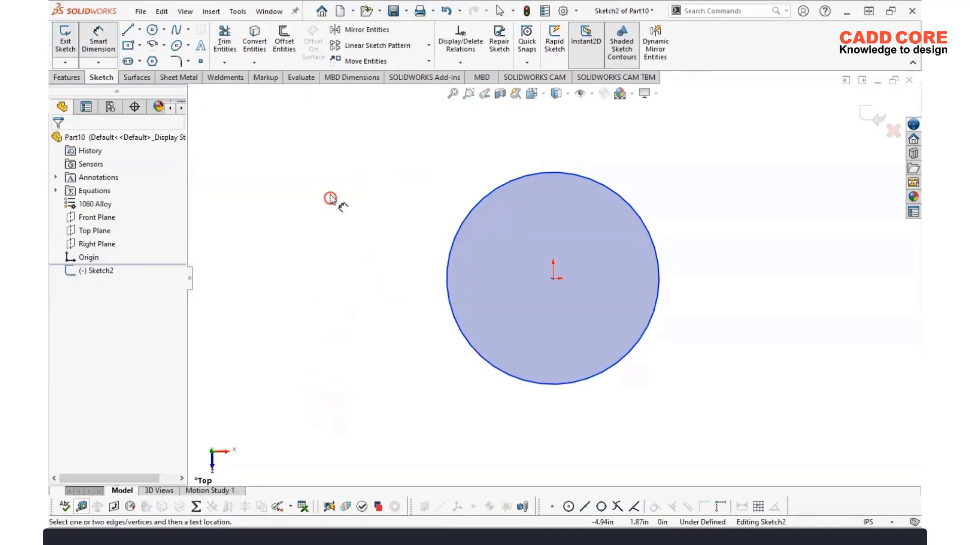
pyautogui.click(475, 226)
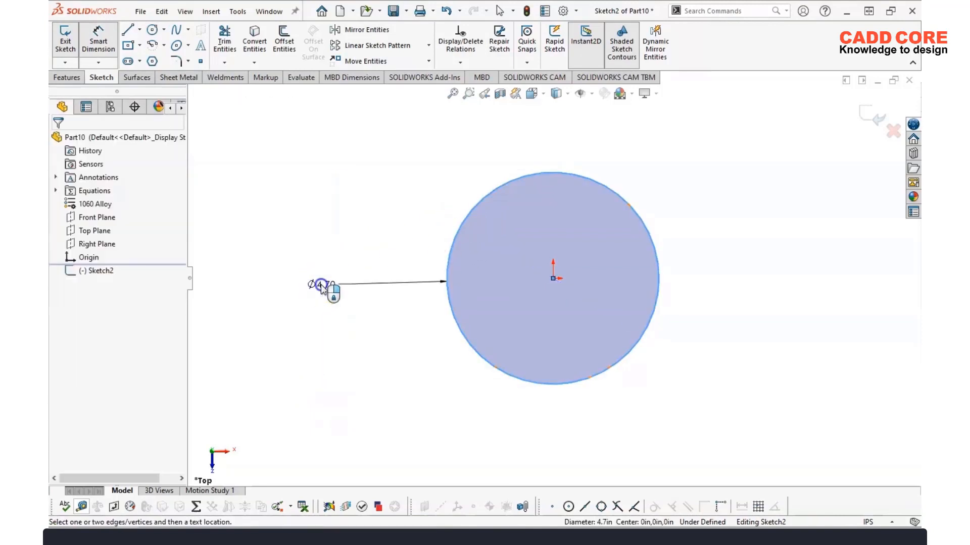
pyautogui.click(321, 286)
pyautogui.write('=')
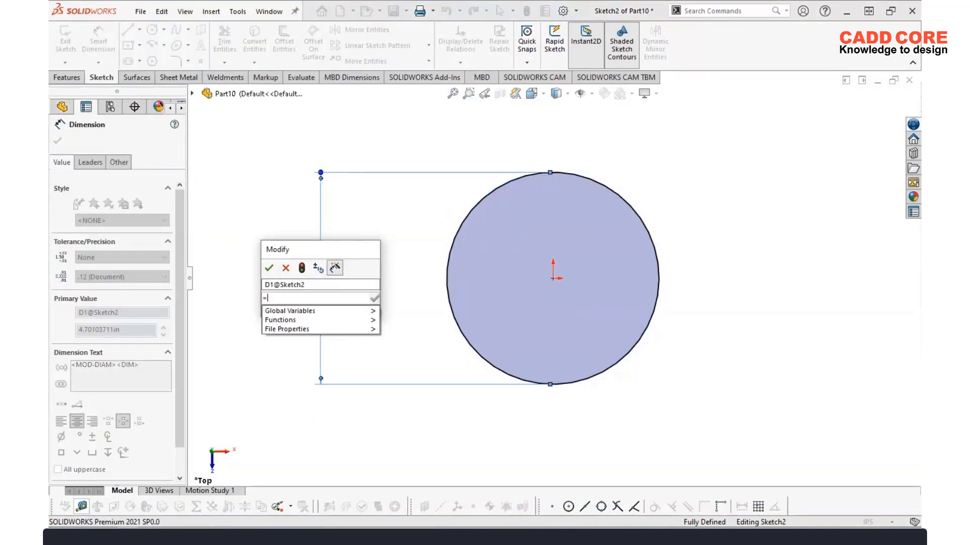
pyautogui.moveTo(324, 318)
pyautogui.click(401, 313)
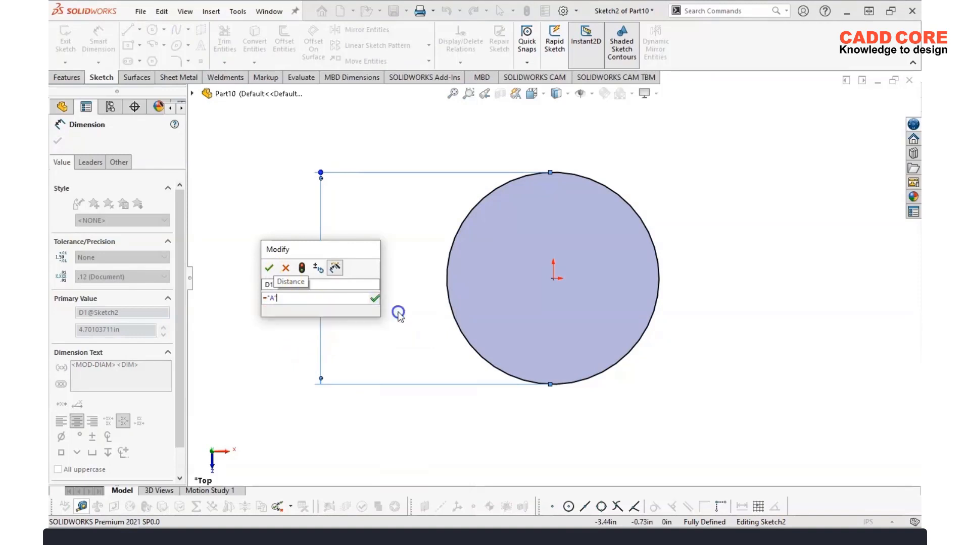
pyautogui.click(268, 269)
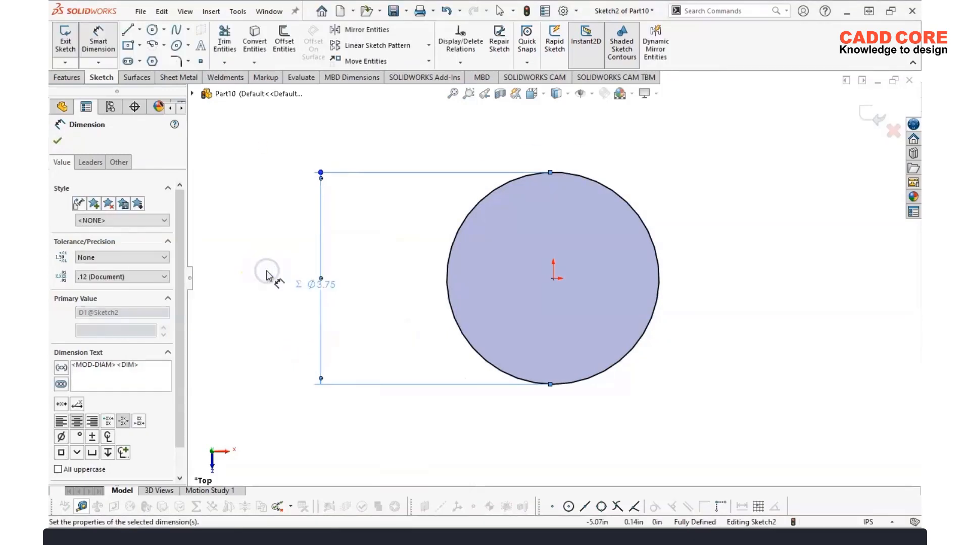
# - Draw a concentric inner circle at the origin with a diameter of 1.00 in
pyautogui.moveTo(323, 305); pyautogui.dragTo(370, 338, button='right')
pyautogui.click(554, 279)
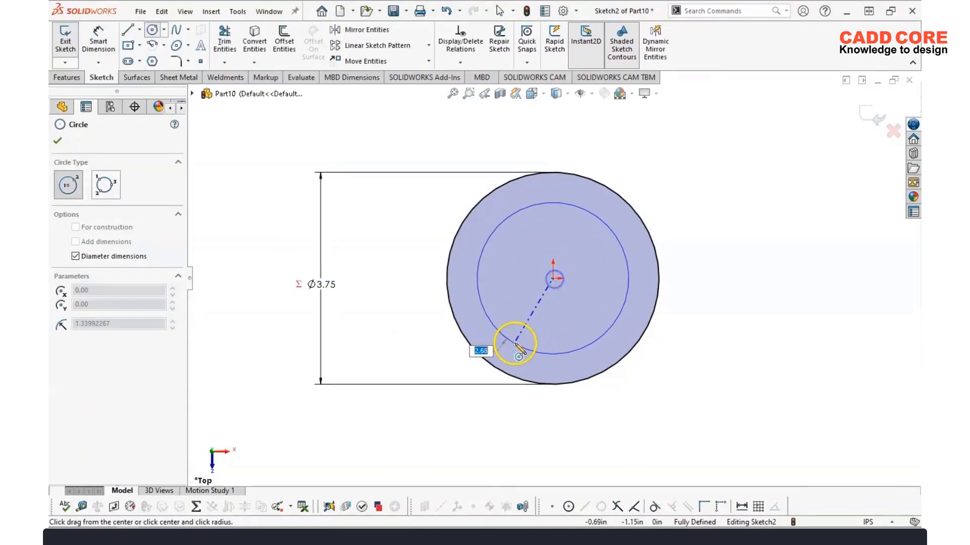
pyautogui.press('Return')
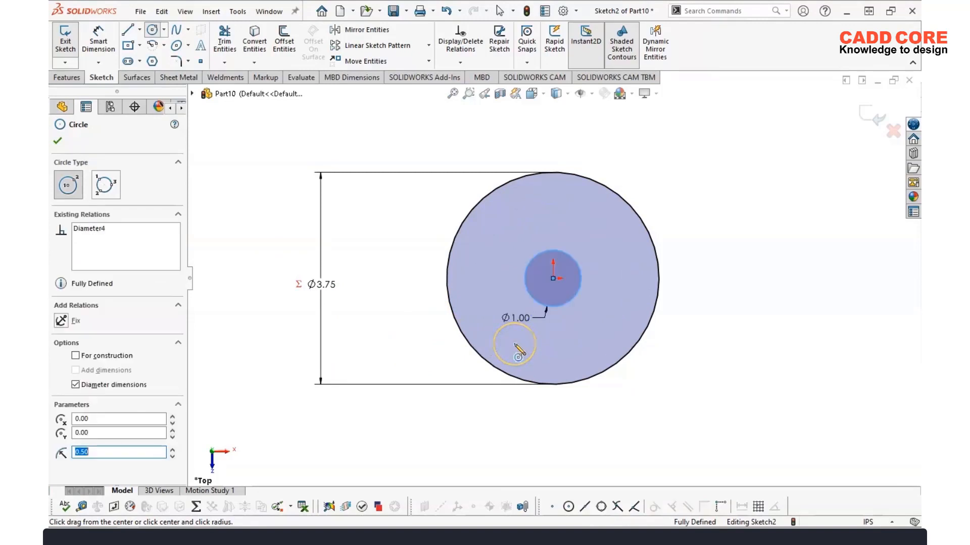
pyautogui.moveTo(514, 345); pyautogui.dragTo(304, 225, button='right')
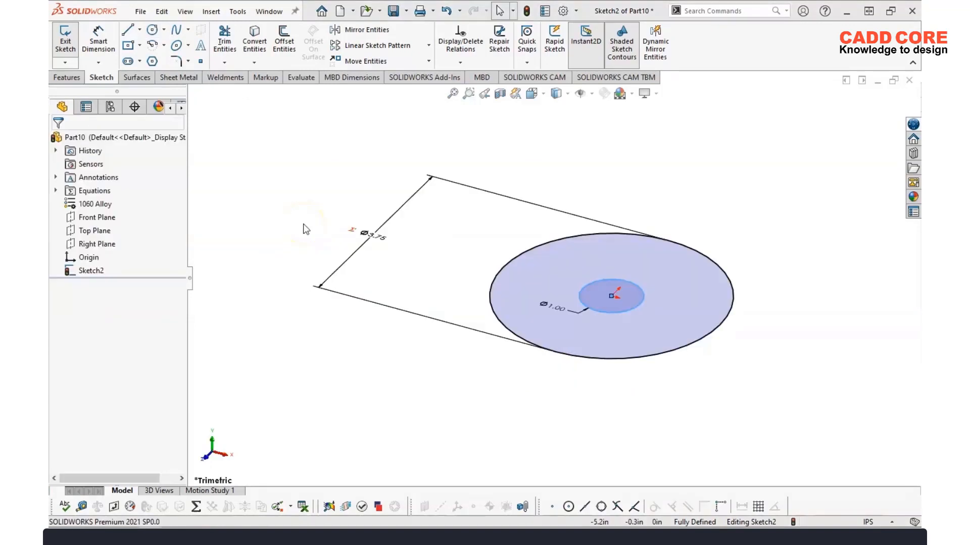
# - Extrude the ring profile as a boss with its blind depth linked to the global variable C
pyautogui.click(66, 77)
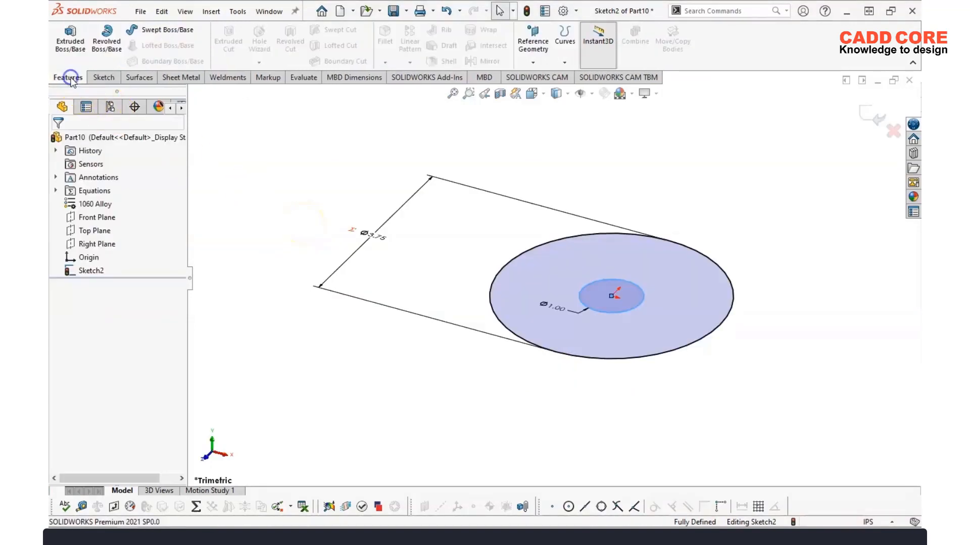
pyautogui.click(69, 39)
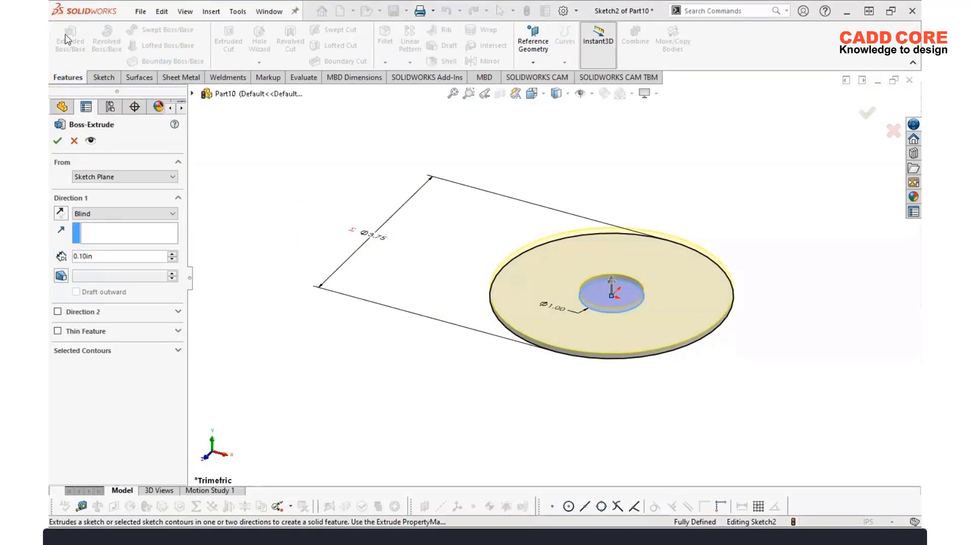
pyautogui.hotkey('alt', 'Tab')
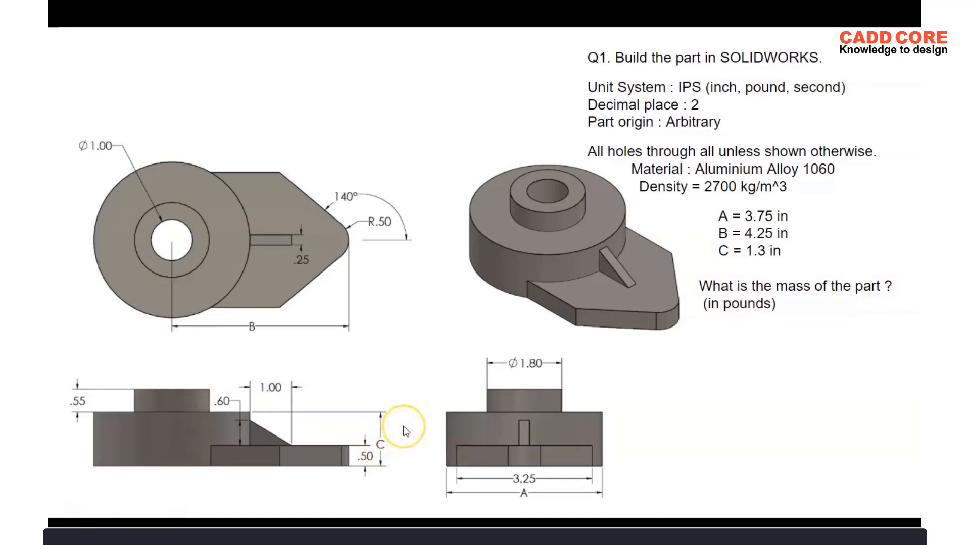
pyautogui.hotkey('alt', 'Tab')
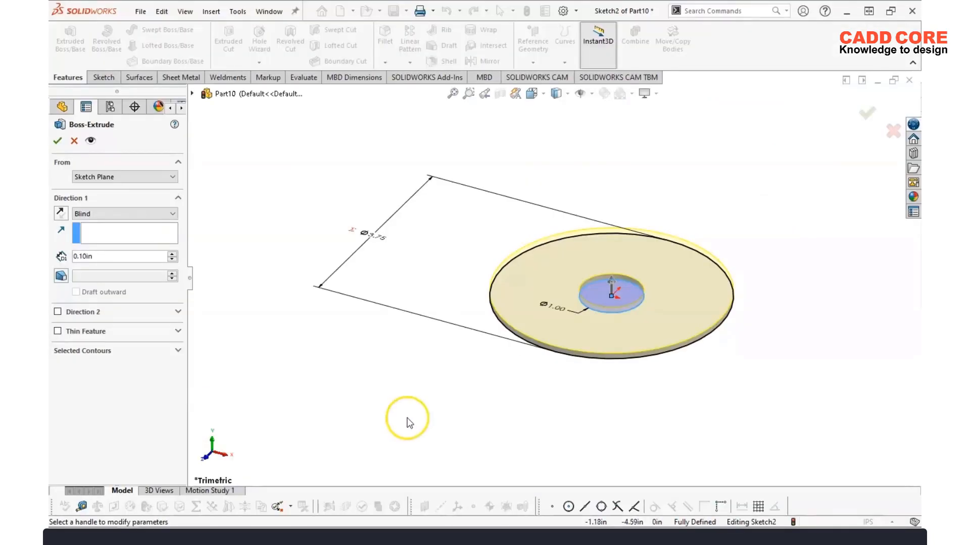
pyautogui.click(104, 256)
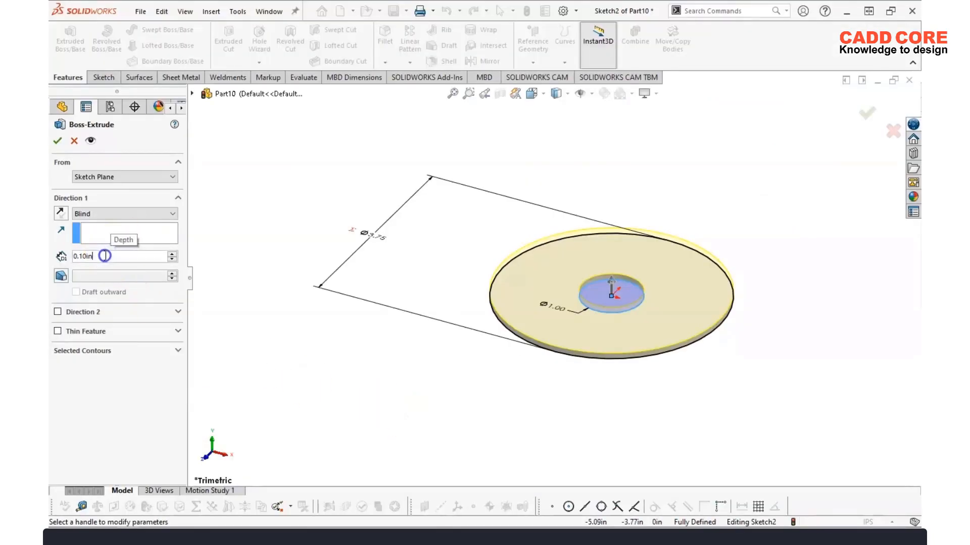
pyautogui.write('=')
pyautogui.press('Down')
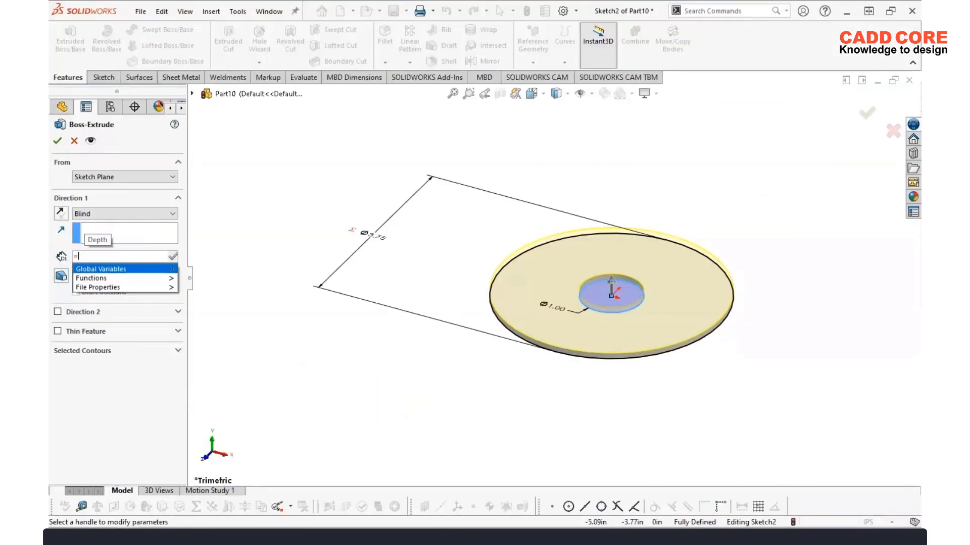
pyautogui.press('Right')
pyautogui.press('Down')
pyautogui.press('Down')
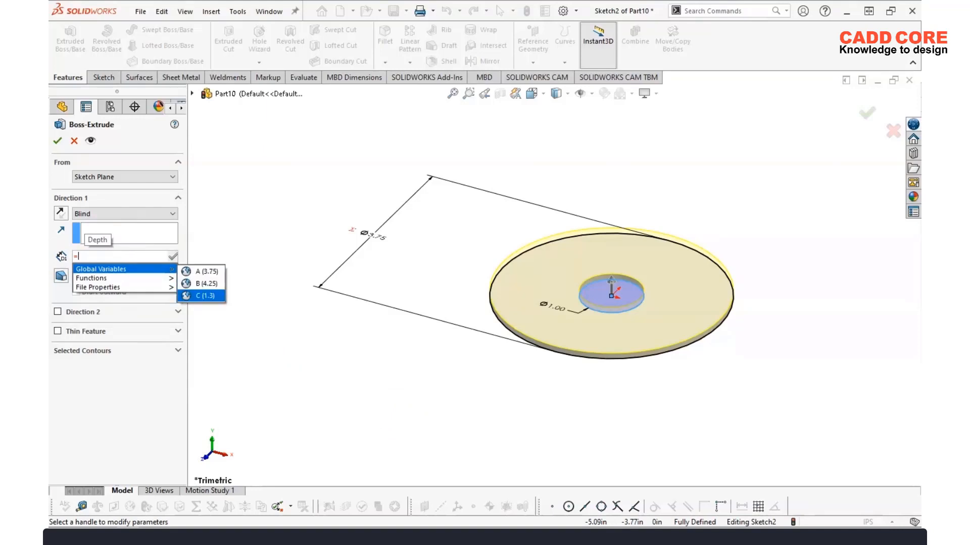
pyautogui.press('Return')
pyautogui.click(274, 290)
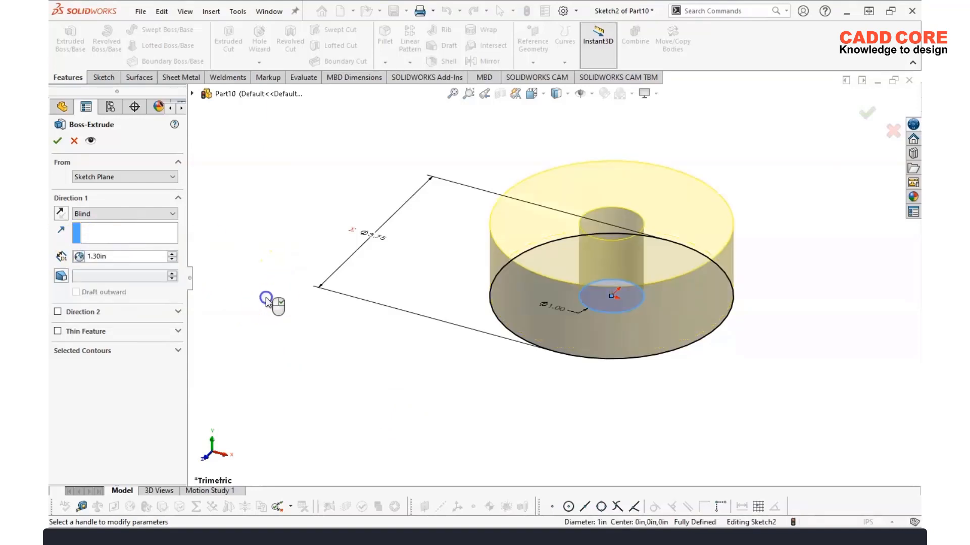
pyautogui.click(58, 140)
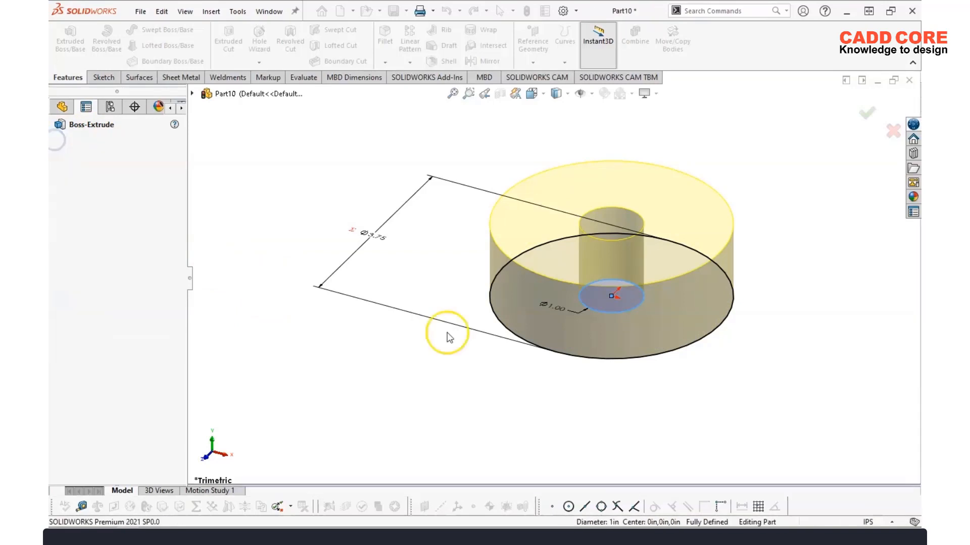
pyautogui.click(431, 347)
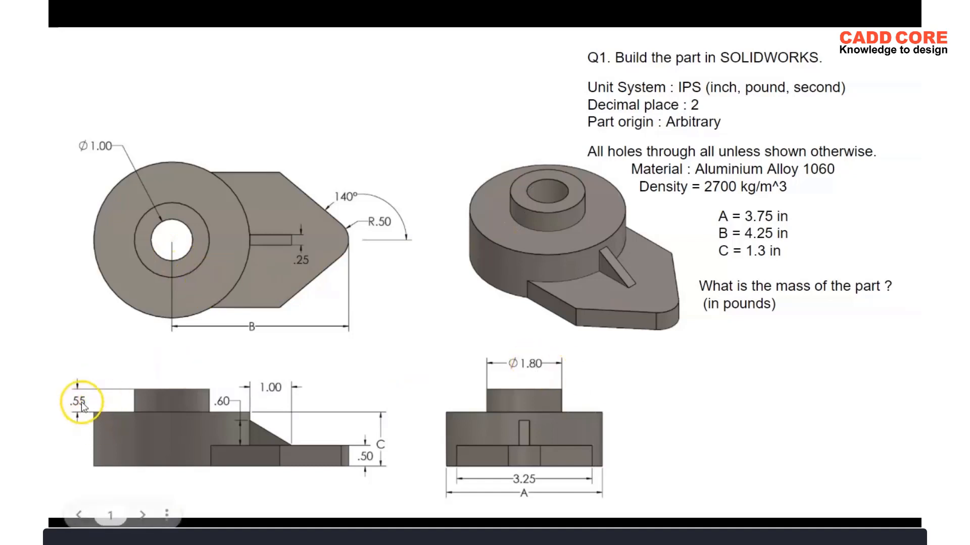
# - Start a sketch on the disc's upper face and draw a 1.8 in diameter circle centred on the origin
pyautogui.hotkey('alt', 'Tab')
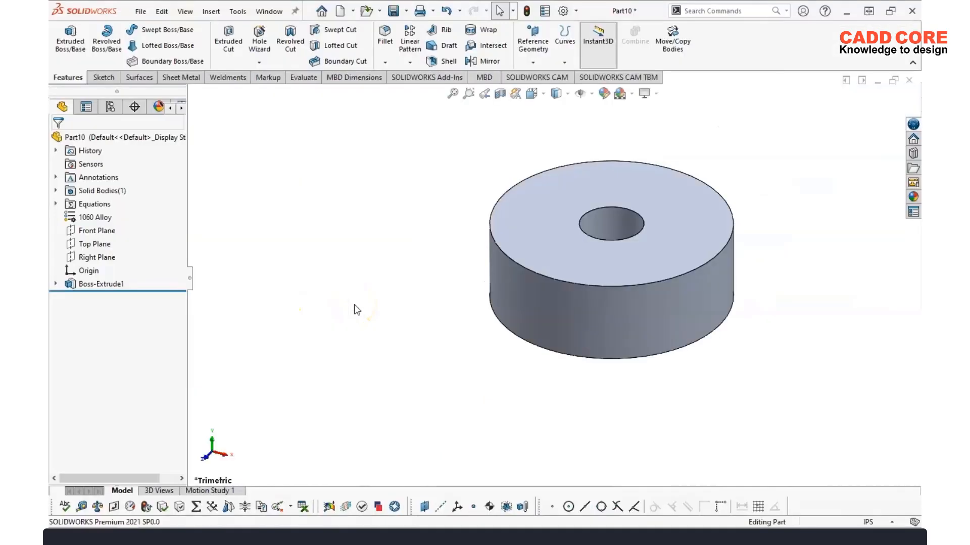
pyautogui.click(110, 80)
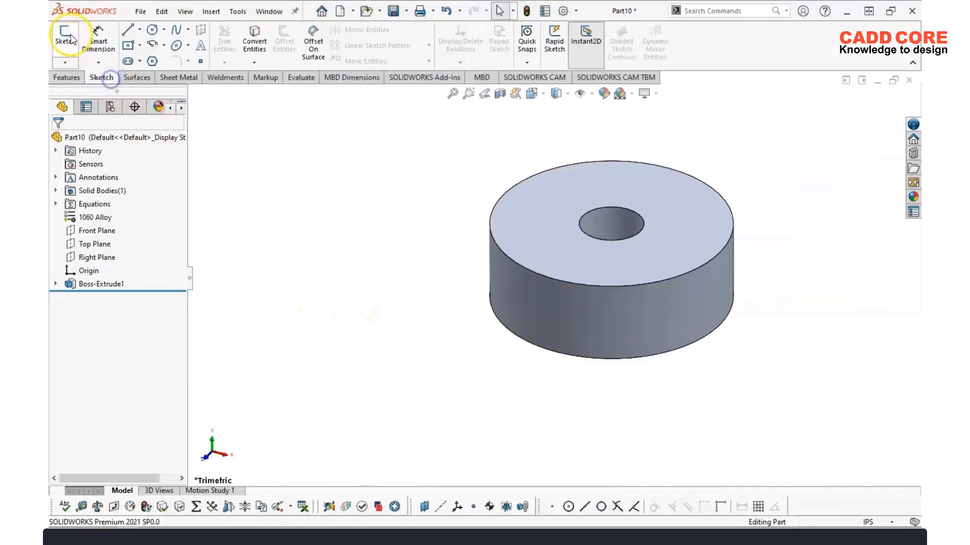
pyautogui.click(65, 35)
pyautogui.click(536, 206)
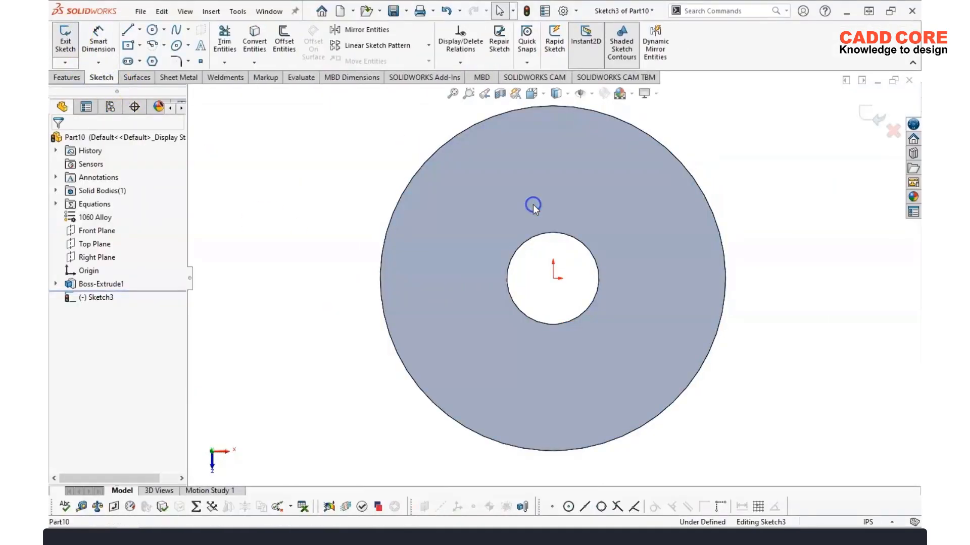
pyautogui.moveTo(318, 281); pyautogui.dragTo(356, 287, button='right')
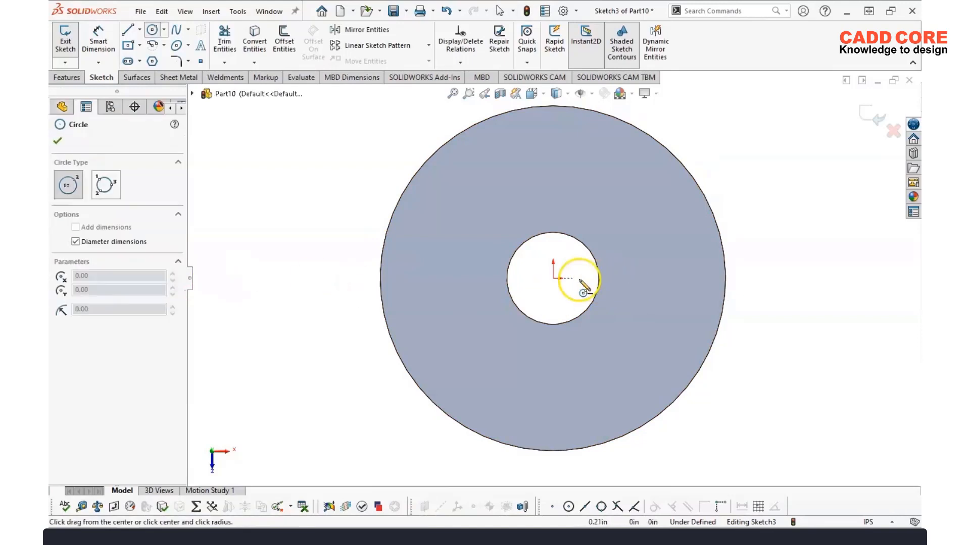
pyautogui.click(553, 278)
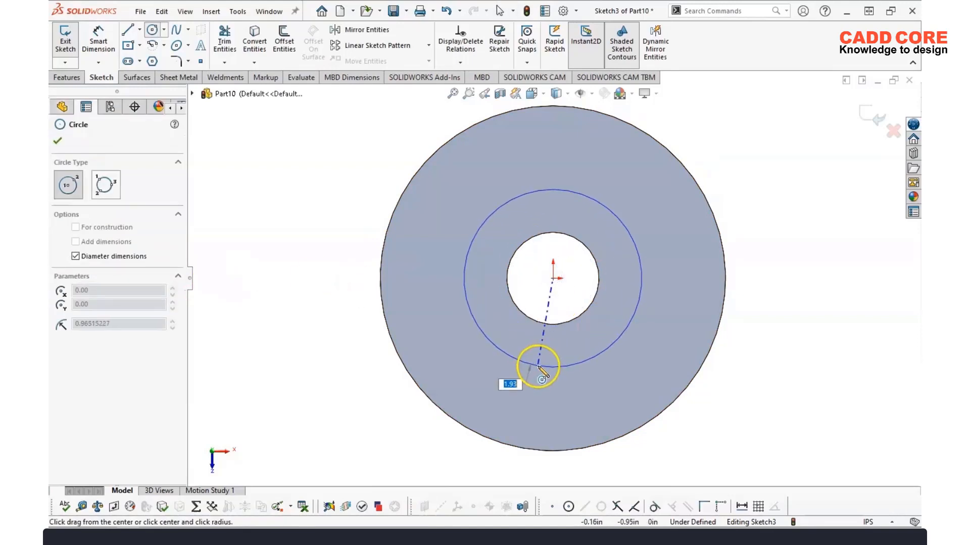
pyautogui.write('1.8')
pyautogui.press('Return')
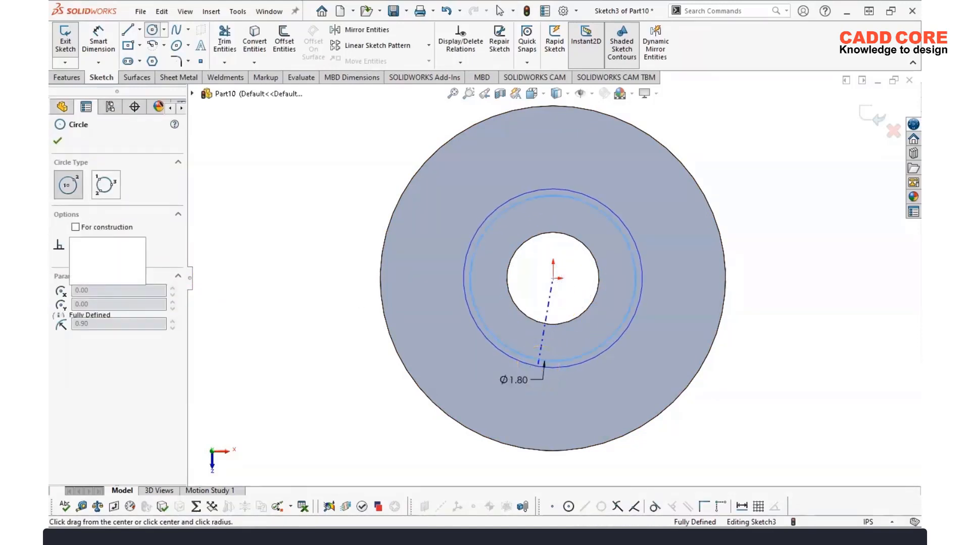
pyautogui.press('Escape')
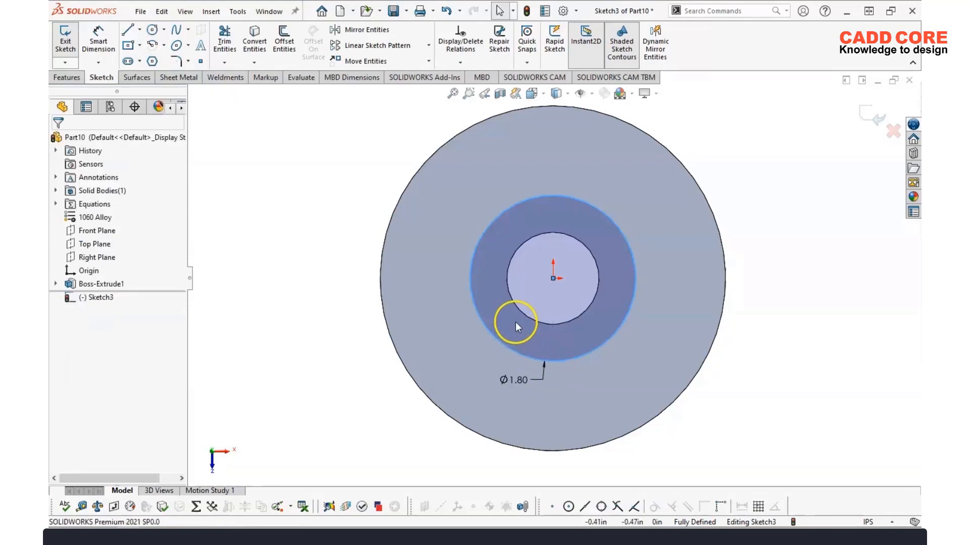
# - Convert the hole's edge into the sketch and extrude the resulting ring 0.55 in as a merged boss
pyautogui.click(528, 318)
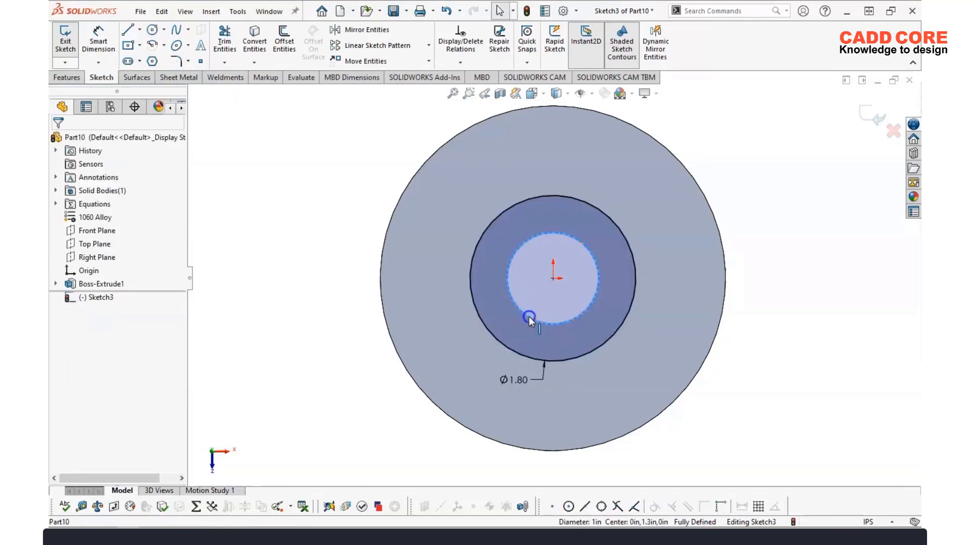
pyautogui.click(255, 45)
pyautogui.click(61, 77)
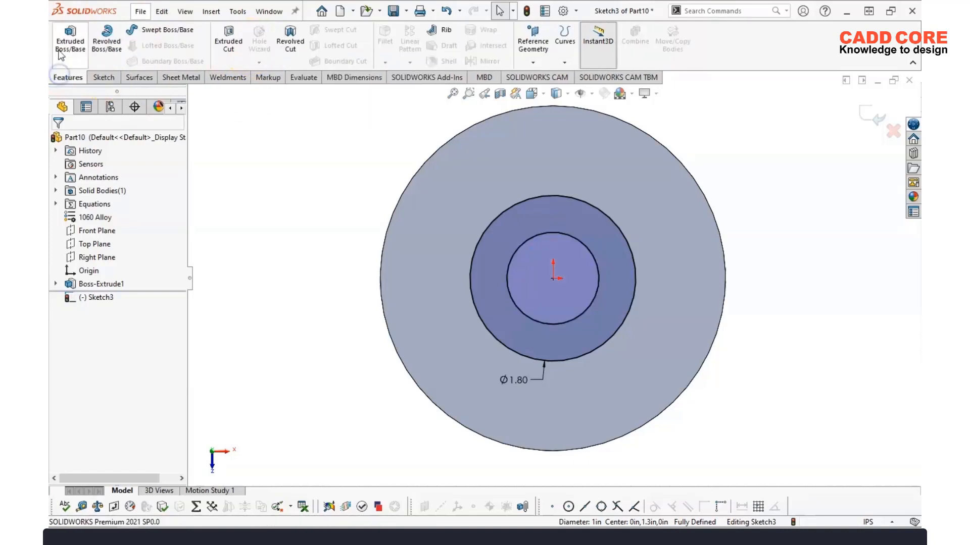
pyautogui.click(70, 38)
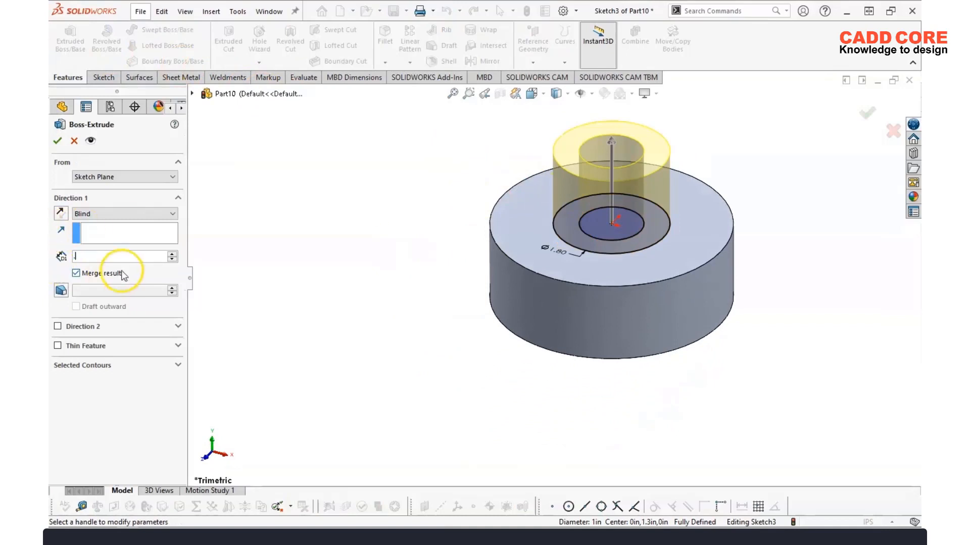
pyautogui.write('.55')
pyautogui.press('Return')
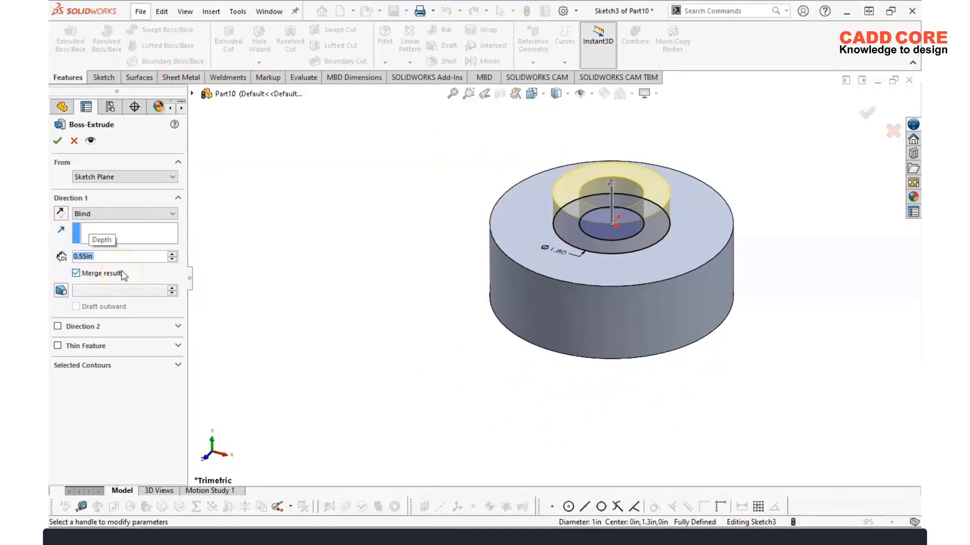
pyautogui.click(57, 141)
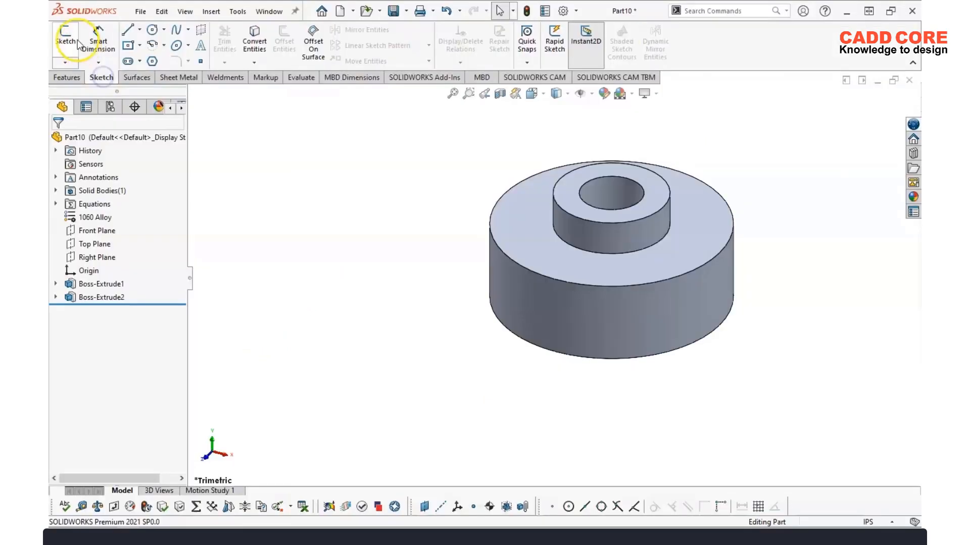
# - Start a sketch on the Top Plane and draw a 1 in diameter circle outside the disc, centred about 4.05 in along X from the origin
pyautogui.click(152, 61)
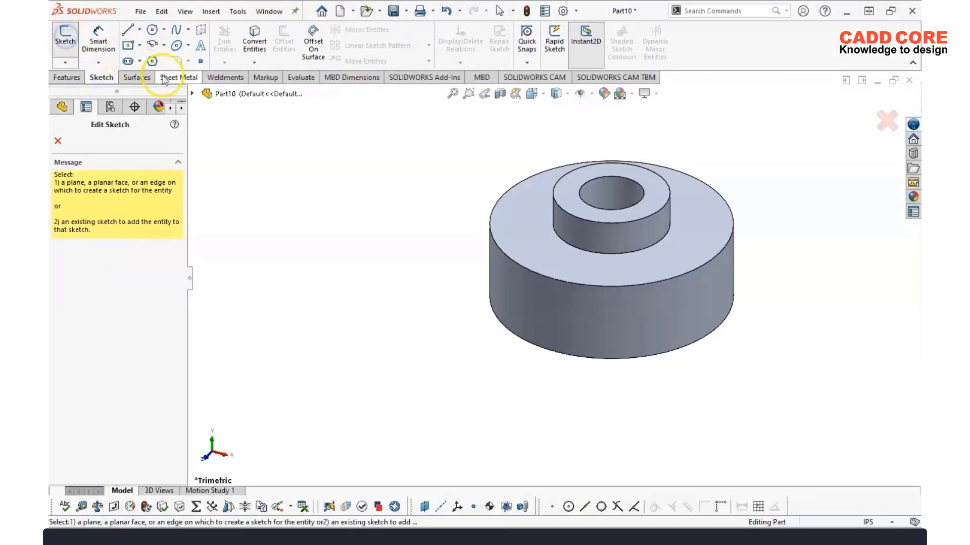
pyautogui.click(192, 94)
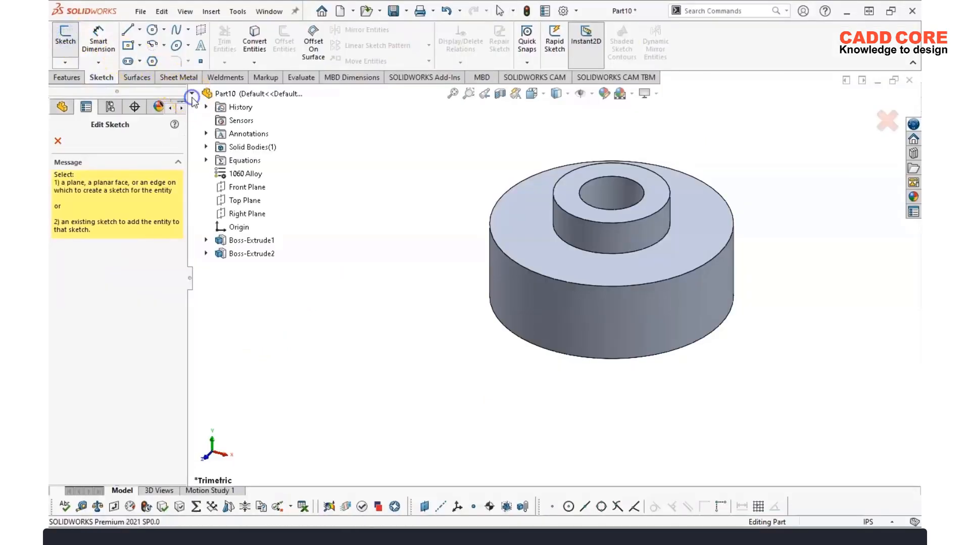
pyautogui.click(239, 201)
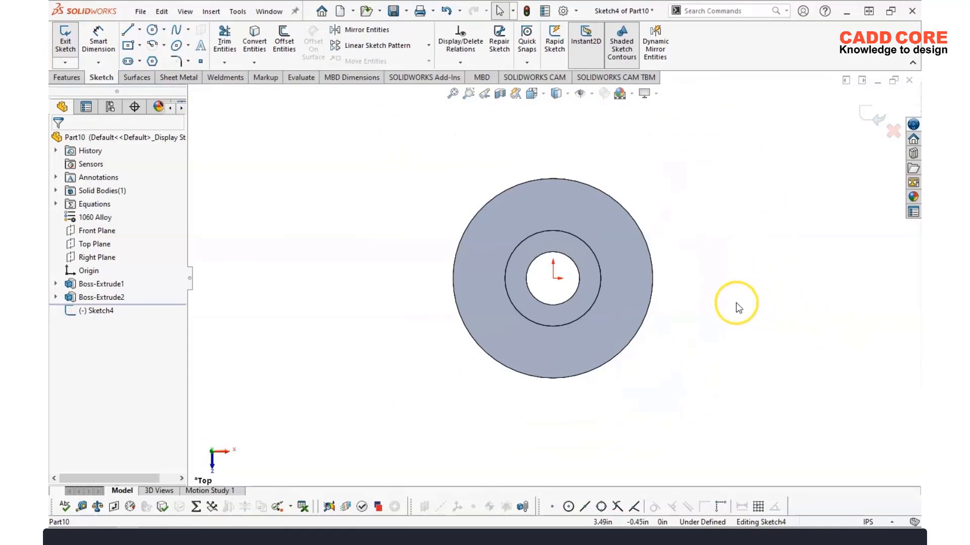
pyautogui.scroll(1, 695, 310)
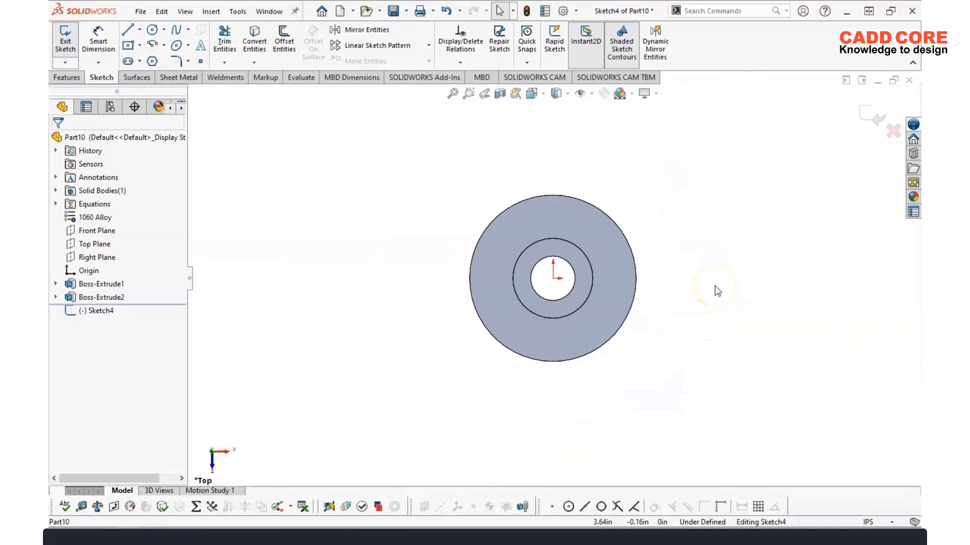
pyautogui.moveTo(308, 295); pyautogui.dragTo(516, 332, button='right')
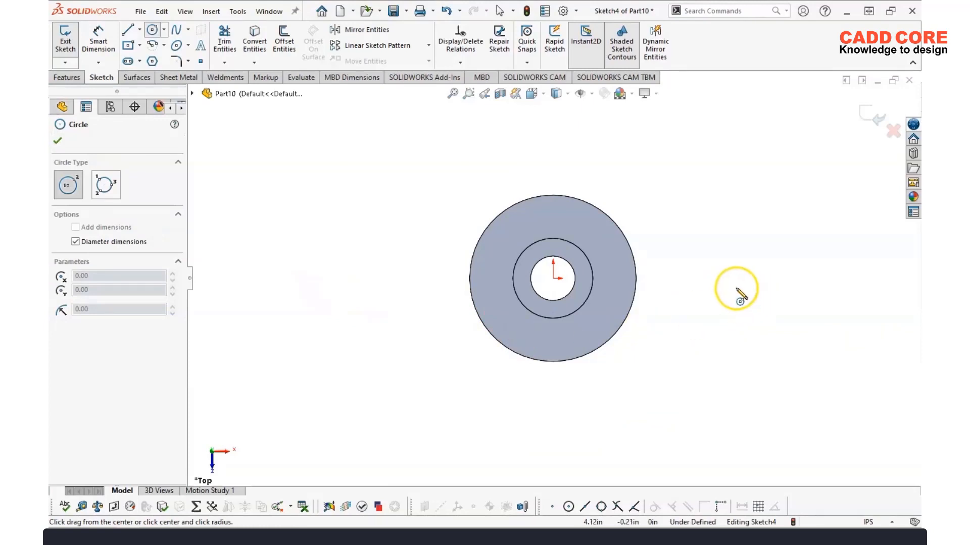
pyautogui.click(733, 273)
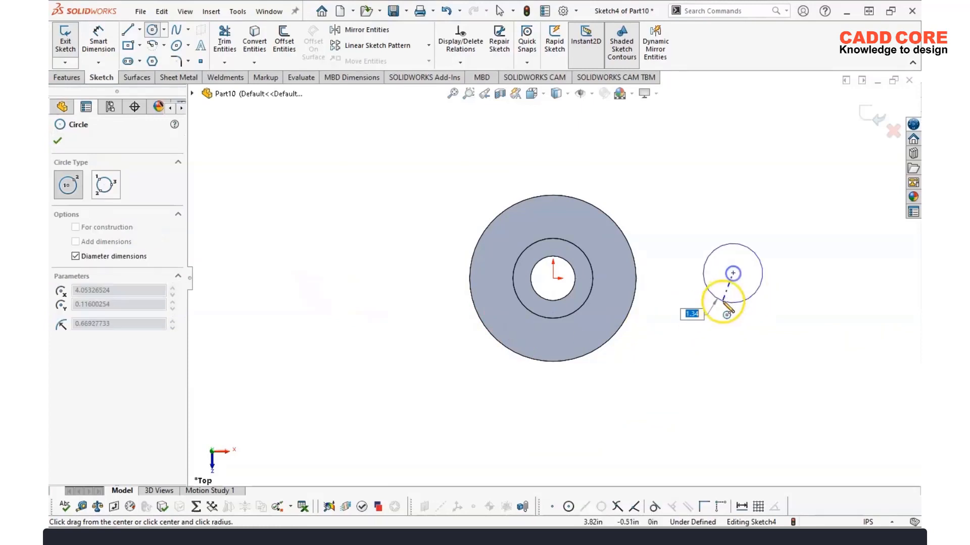
pyautogui.write('1')
pyautogui.press('Return')
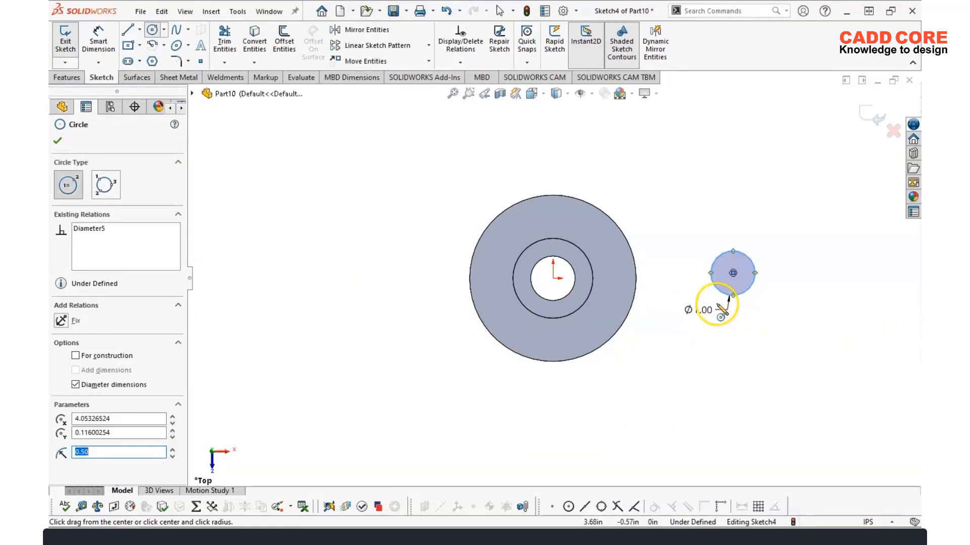
pyautogui.press('Escape')
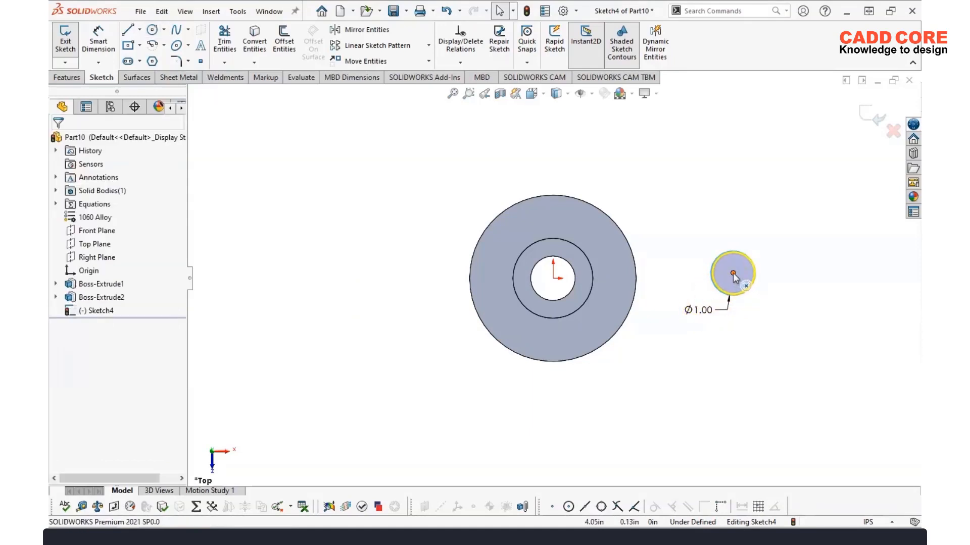
# - Add a horizontal relation between the small circle's centre and the origin
pyautogui.click(732, 273)
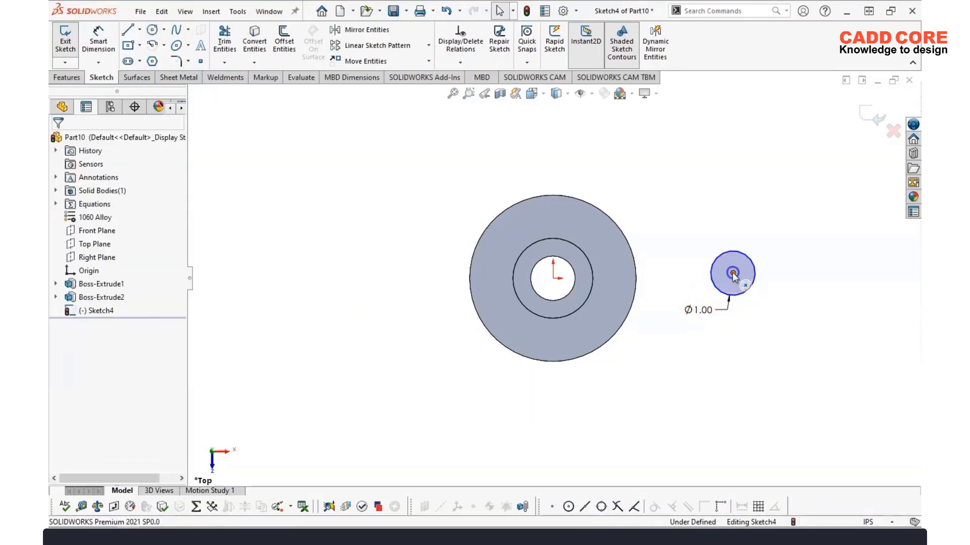
pyautogui.click(553, 279)
pyautogui.keyDown('ctrl'); pyautogui.click(553, 279); pyautogui.keyUp('ctrl')
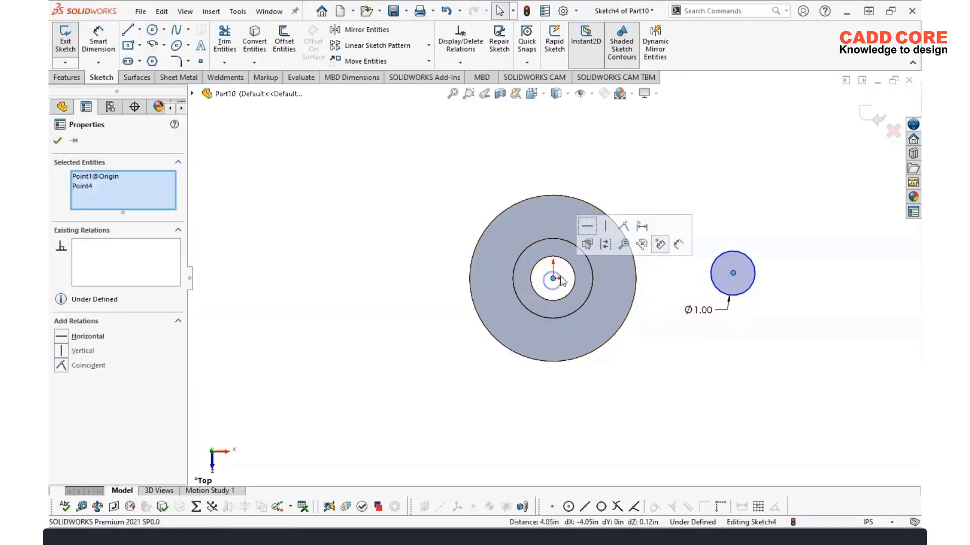
pyautogui.click(587, 230)
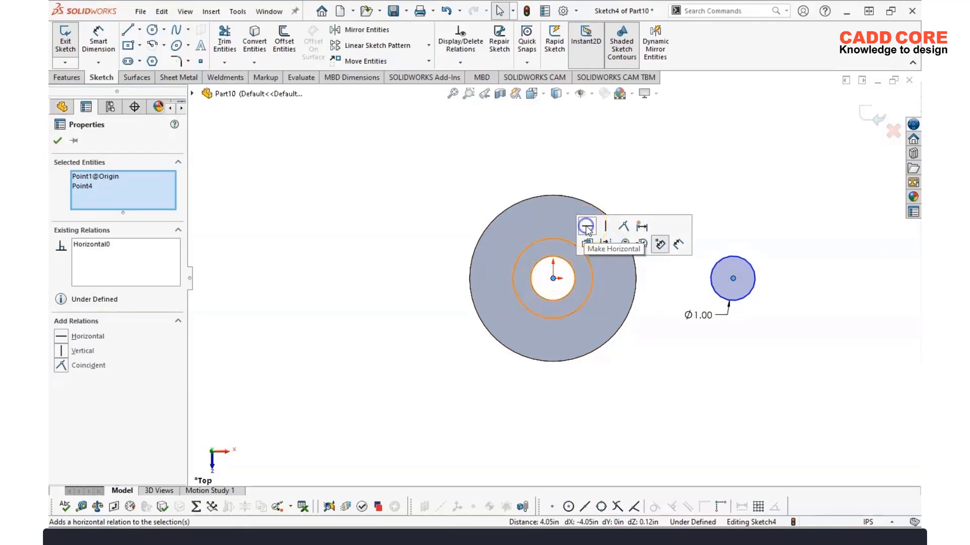
pyautogui.click(730, 441)
# - Draw a line about 1.53 in long, tangent to the small circle and rising toward the disc, and continue it horizontally to the disc's edge
pyautogui.scroll(-3, 589, 420)
pyautogui.press('l')
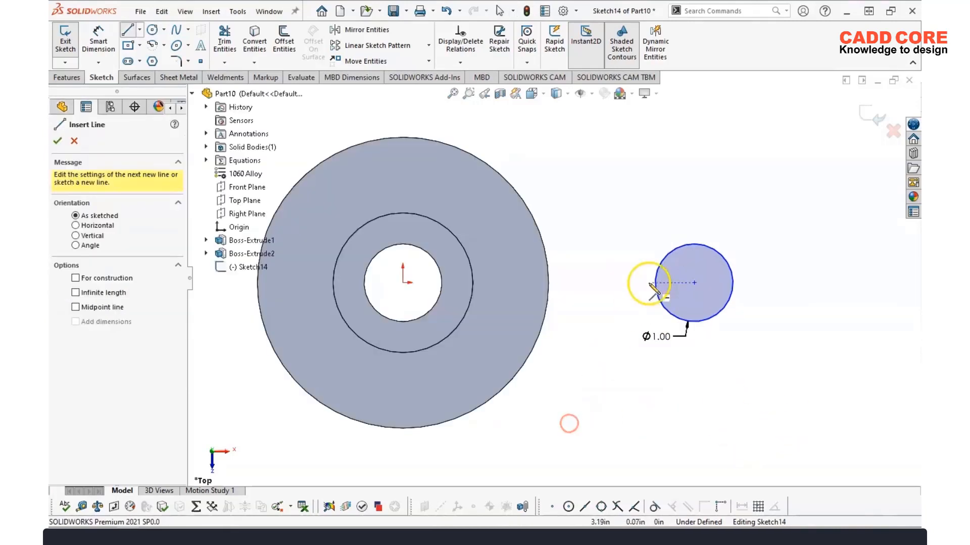
pyautogui.click(719, 264)
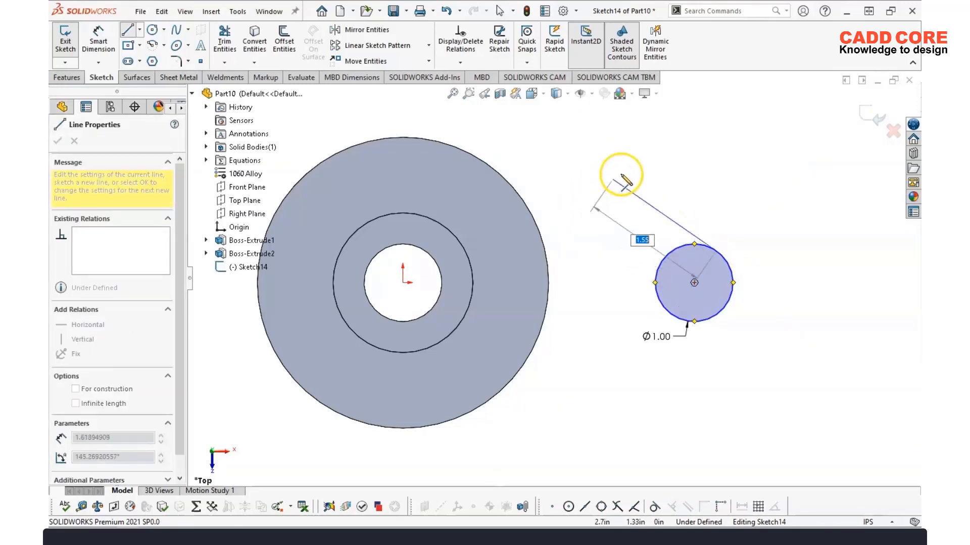
pyautogui.click(606, 197)
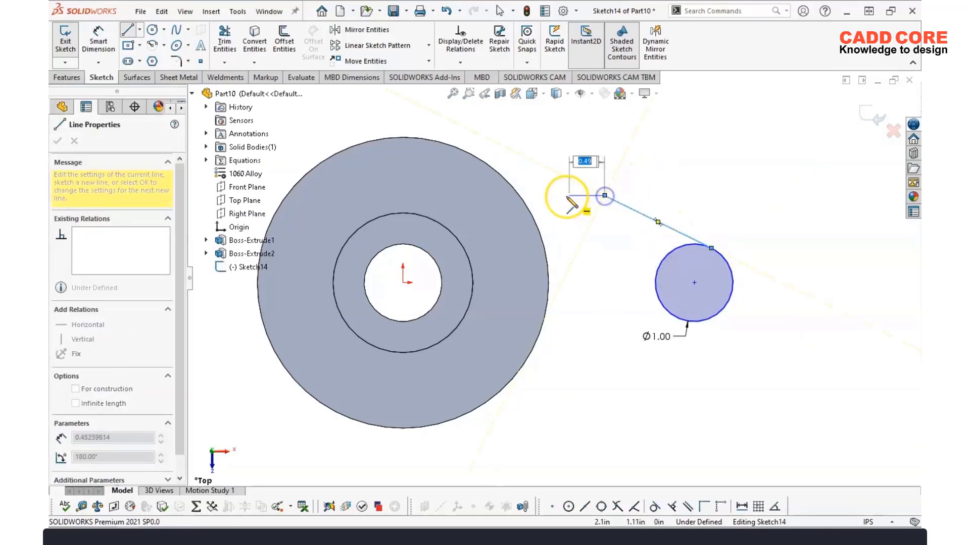
pyautogui.click(519, 197)
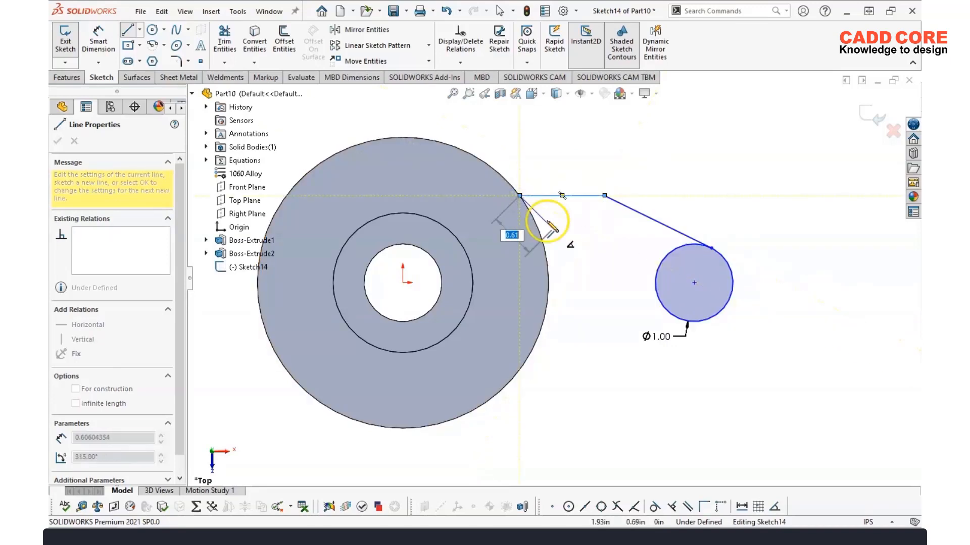
pyautogui.press('Escape')
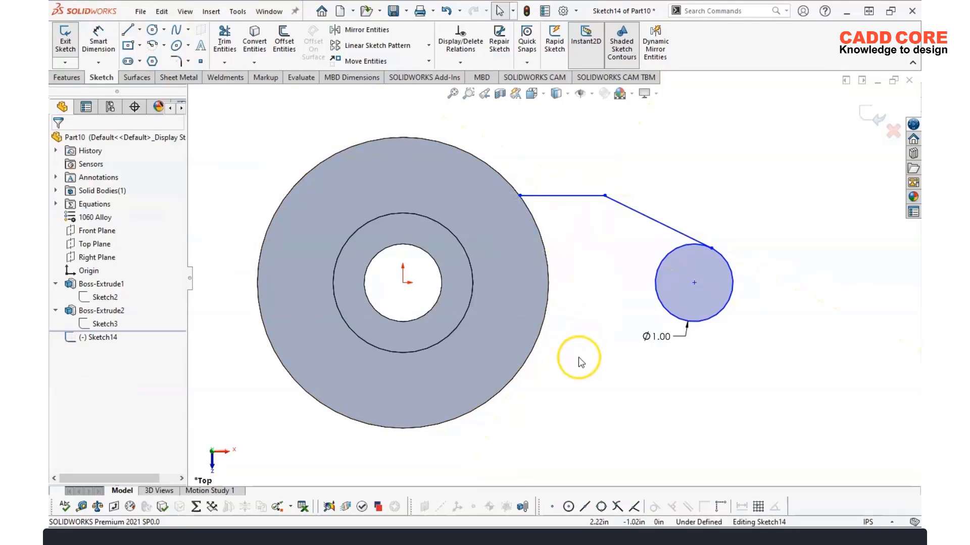
# - Dimension the slanted tangent line's angle from the horizontal at its lower endpoint and set it to 140°
pyautogui.moveTo(578, 357); pyautogui.dragTo(575, 276, button='right')
pyautogui.click(643, 214)
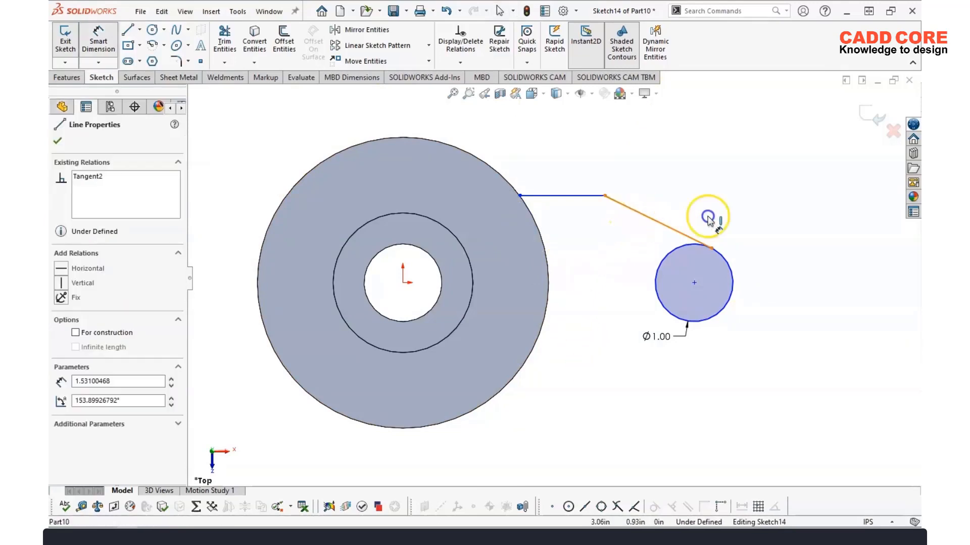
pyautogui.click(711, 247)
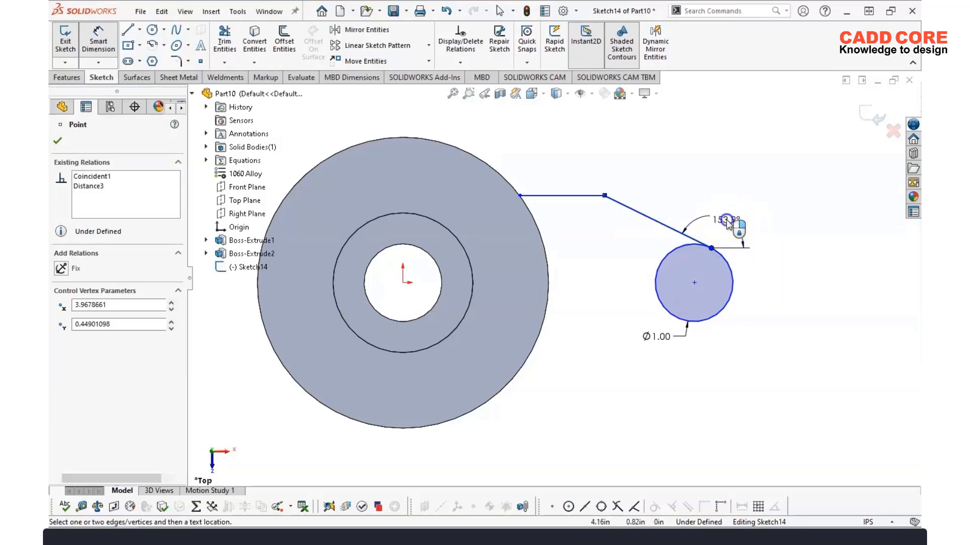
pyautogui.click(733, 222)
pyautogui.write('140')
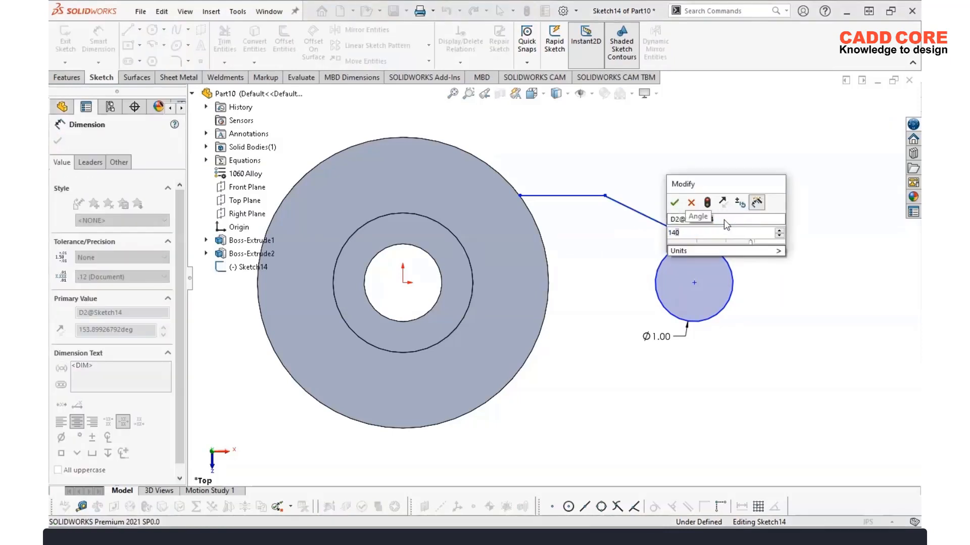
pyautogui.press('Return')
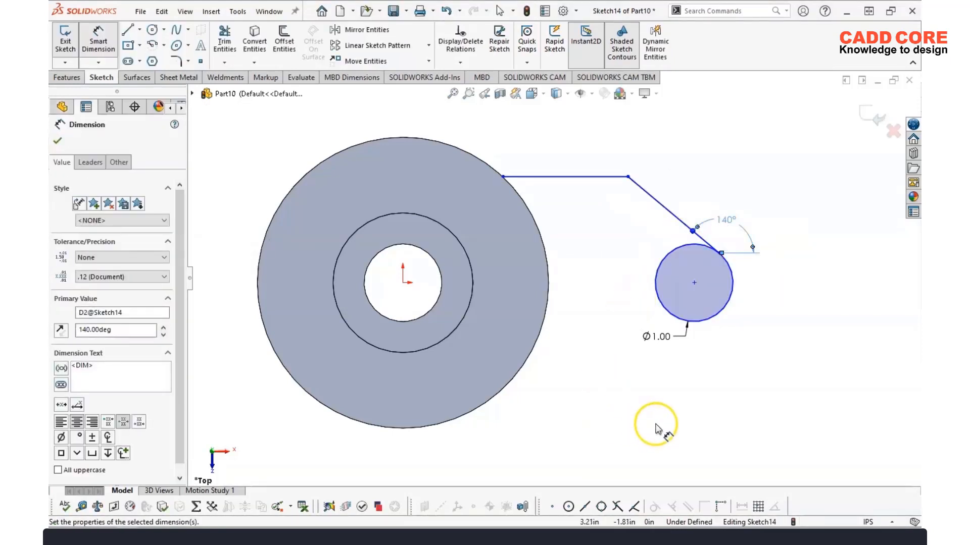
# - Draw a horizontal line about 4.25 in long from the origin through the small circle's centre to its far quadrant point
pyautogui.moveTo(657, 412); pyautogui.dragTo(523, 423, button='right')
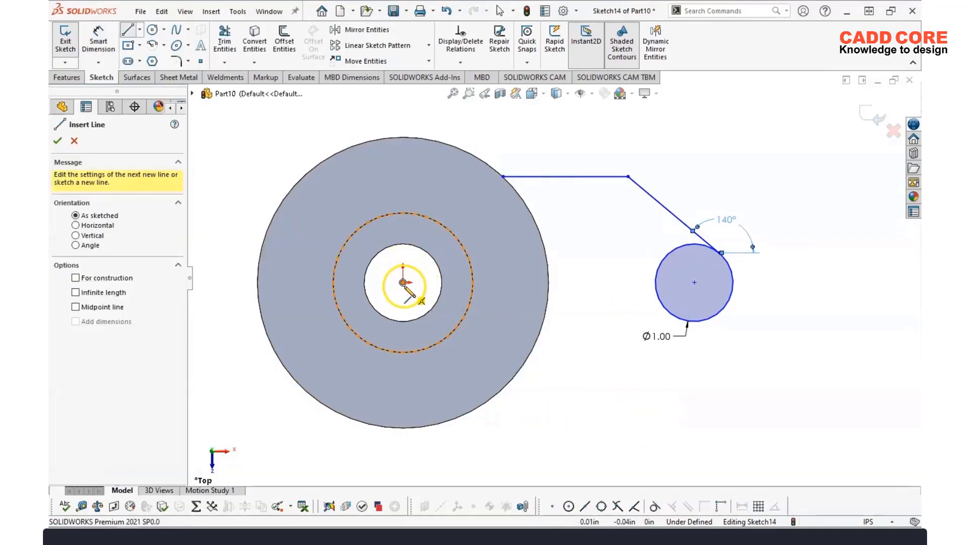
pyautogui.click(402, 283)
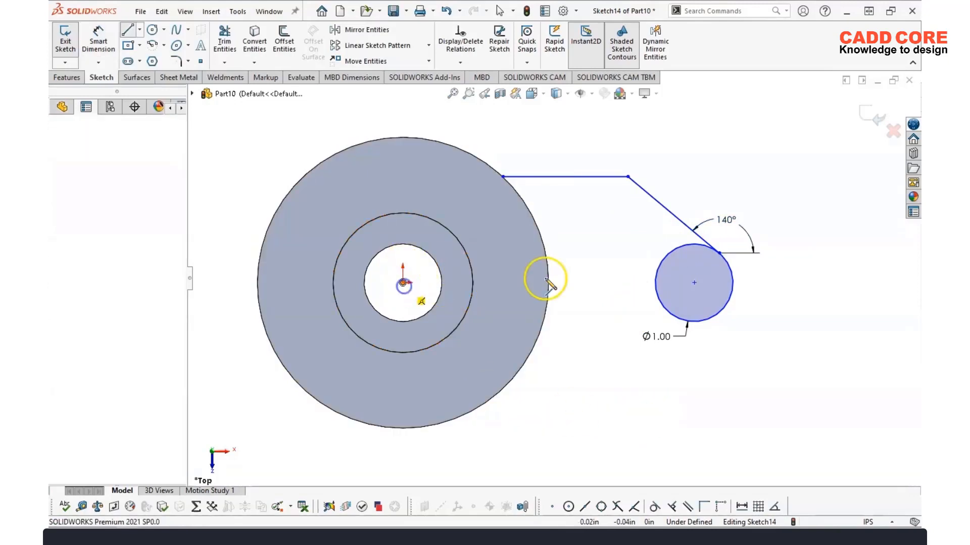
pyautogui.click(733, 283)
pyautogui.press('Escape')
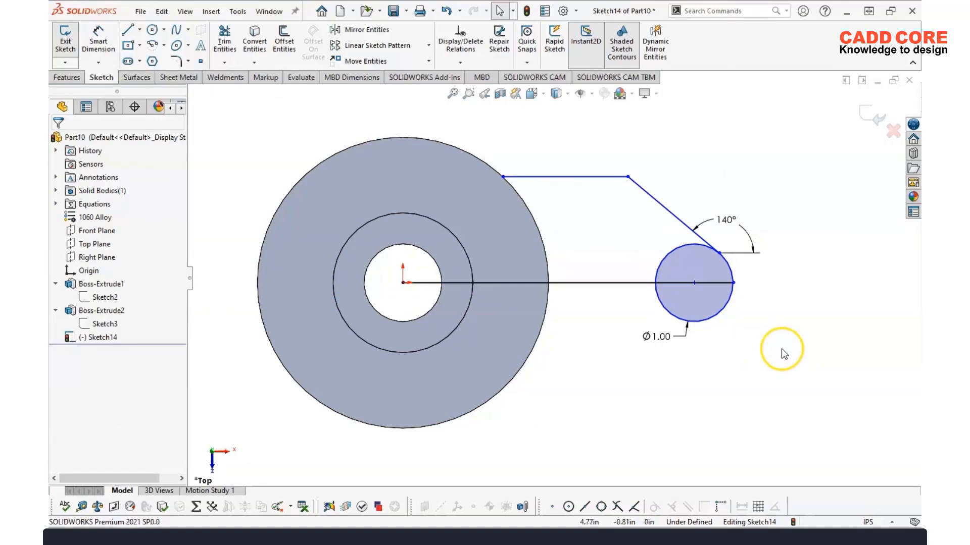
# - Trim the small circle, keeping only the arc between the slanted line and the horizontal line's outer end
pyautogui.click(224, 41)
pyautogui.moveTo(648, 249)
pyautogui.mouseDown()
pyautogui.moveTo(775, 347)
pyautogui.moveTo(725, 312)
pyautogui.mouseUp()
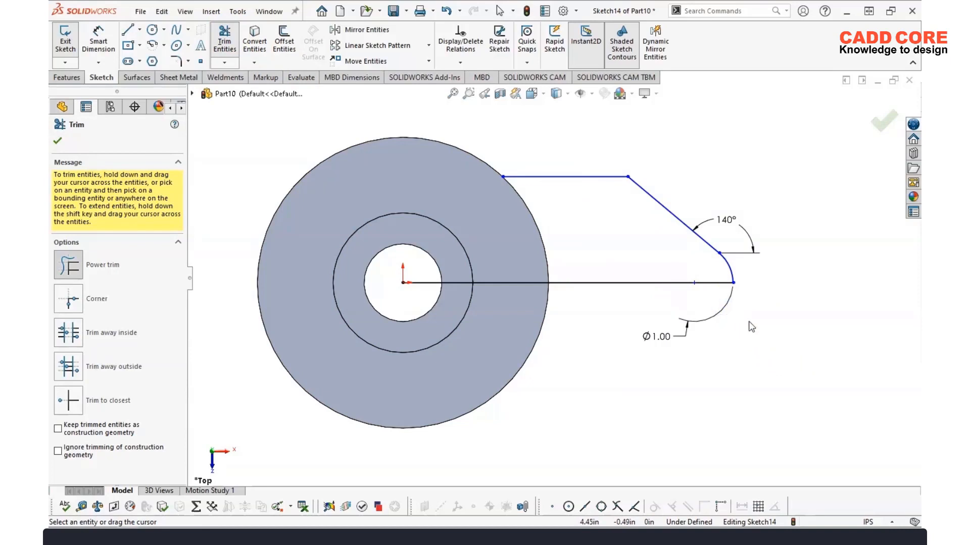
pyautogui.press('Escape')
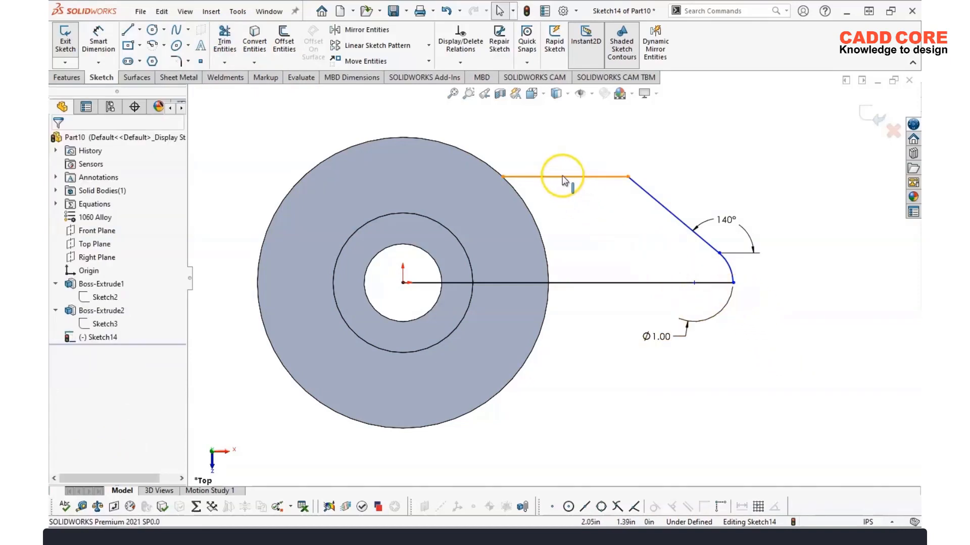
# - Mirror the upper horizontal line, the slanted line and the arc about the horizontal line through the origin
pyautogui.click(564, 177)
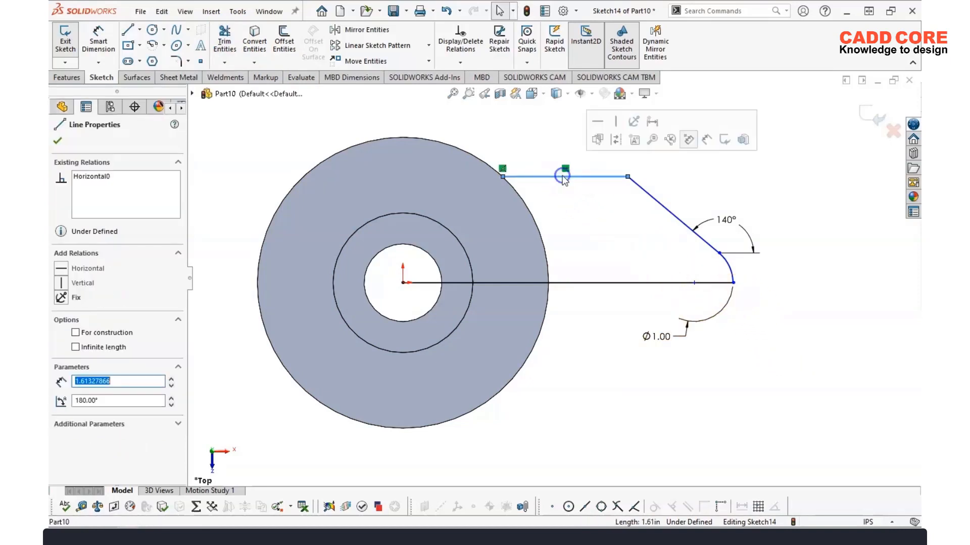
pyautogui.keyDown('ctrl'); pyautogui.click(660, 205); pyautogui.keyUp('ctrl')
pyautogui.keyDown('ctrl'); pyautogui.click(730, 266); pyautogui.keyUp('ctrl')
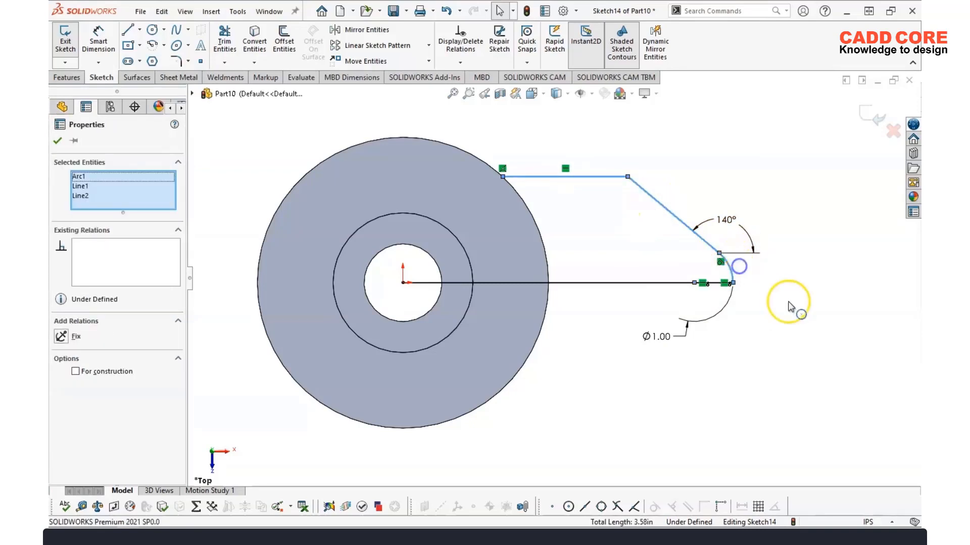
pyautogui.click(368, 31)
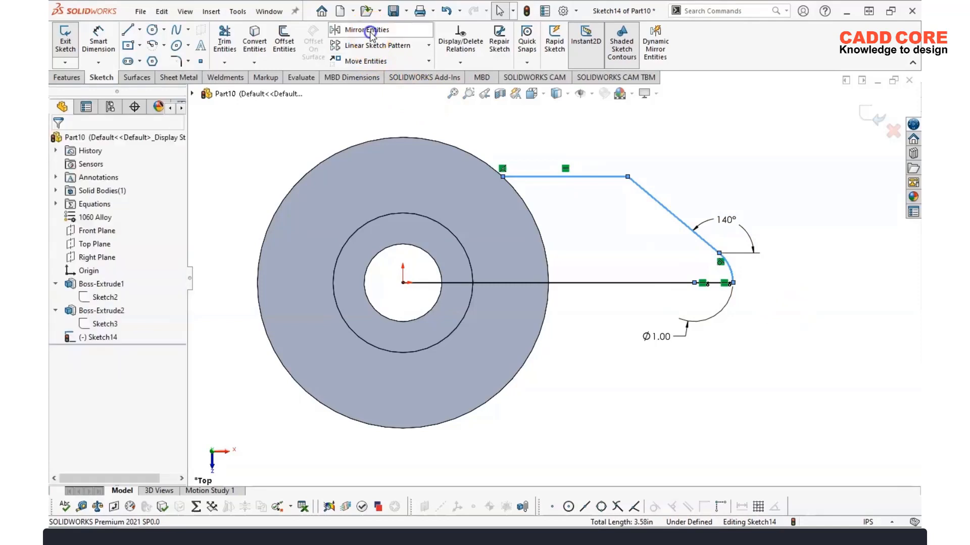
pyautogui.click(101, 304)
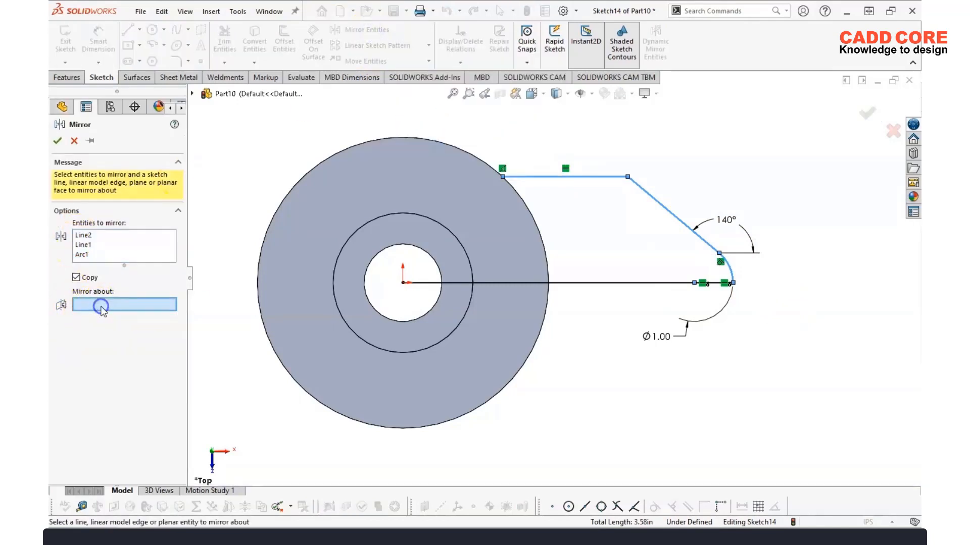
pyautogui.click(584, 291)
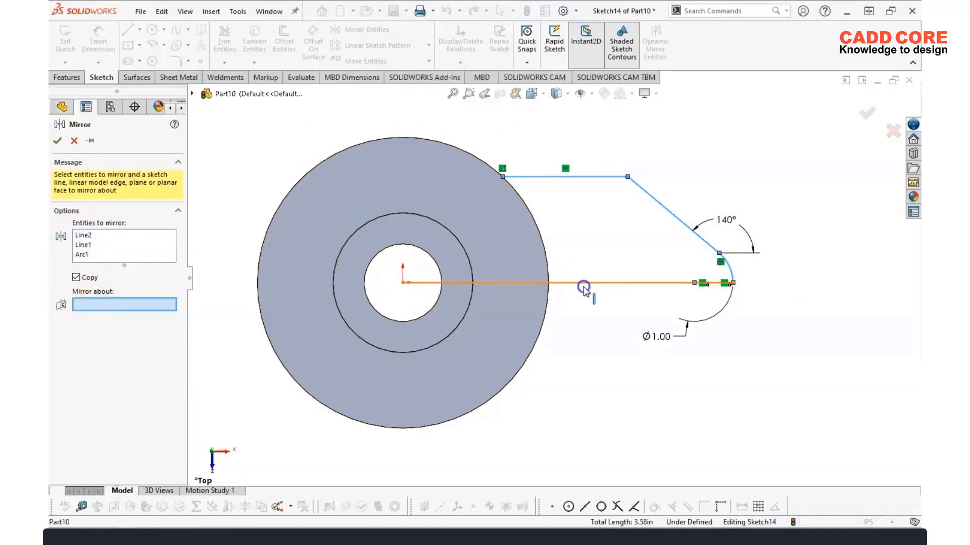
pyautogui.rightClick(585, 292)
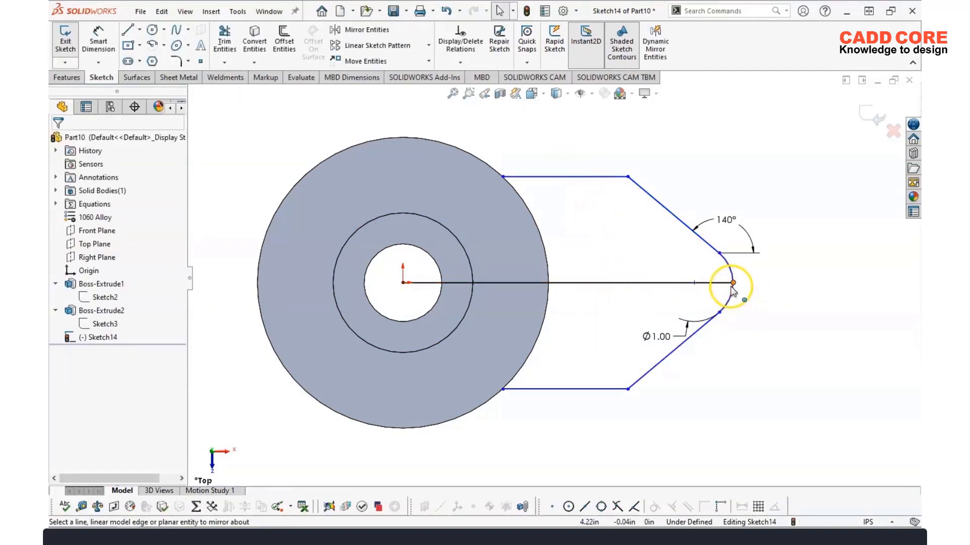
pyautogui.click(684, 283)
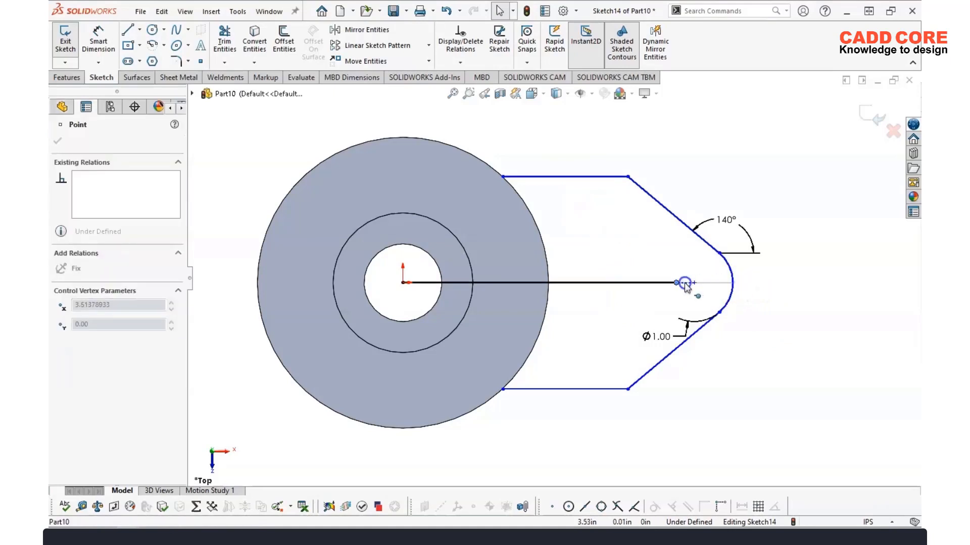
pyautogui.click(732, 282)
pyautogui.click(783, 341)
pyautogui.click(799, 378)
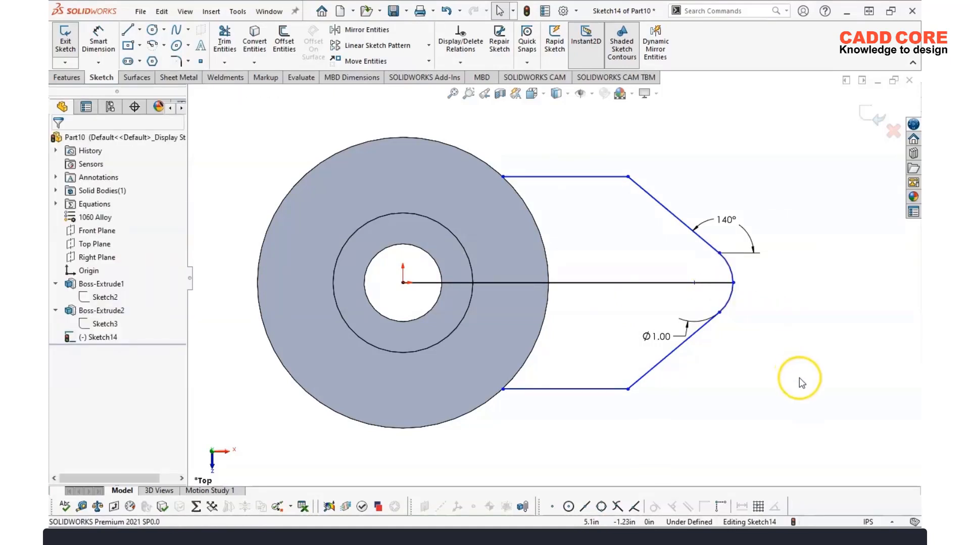
# - Dimension the length of the horizontal line from the origin and link it to global variable B
pyautogui.moveTo(803, 387); pyautogui.dragTo(832, 276, button='right')
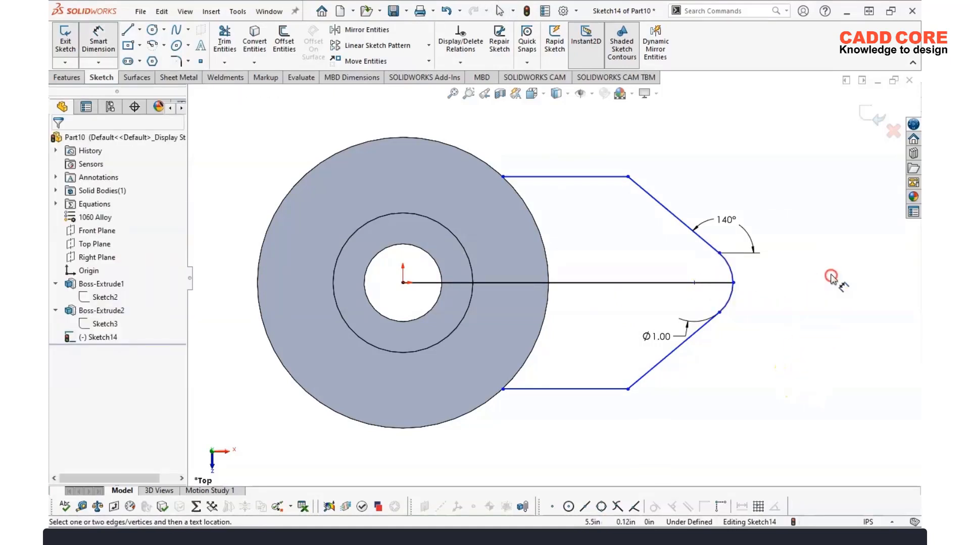
pyautogui.click(600, 285)
pyautogui.click(600, 163)
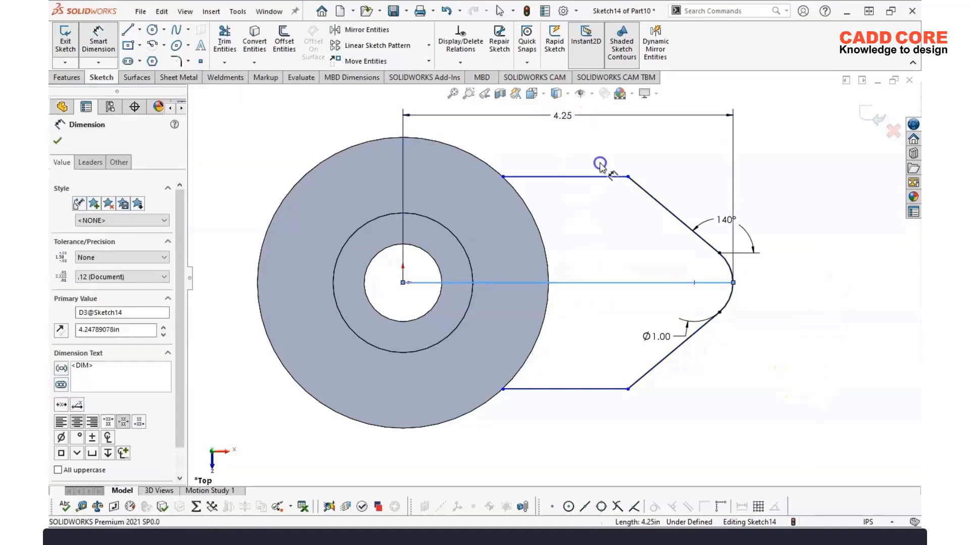
pyautogui.write('=')
pyautogui.moveTo(599, 163)
pyautogui.press('Right')
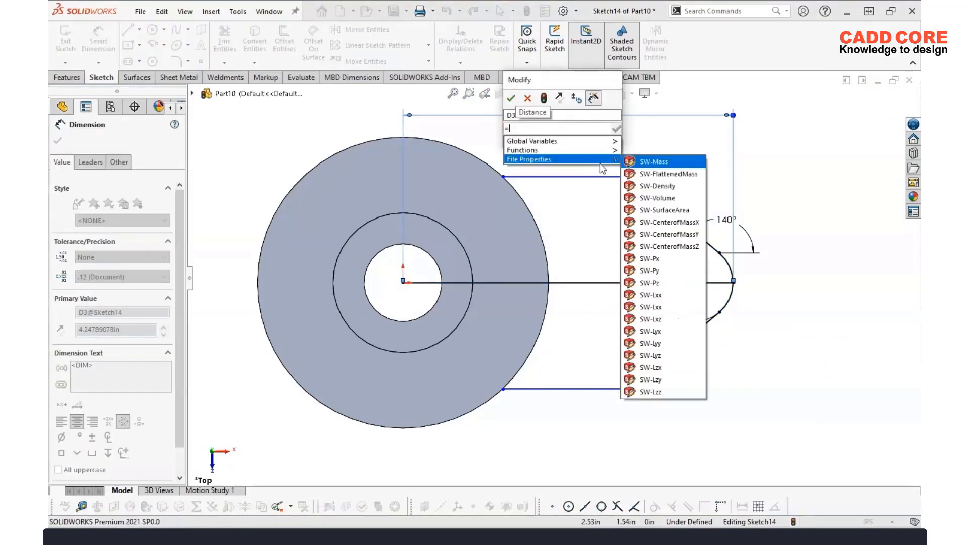
pyautogui.press('Up')
pyautogui.press('Up')
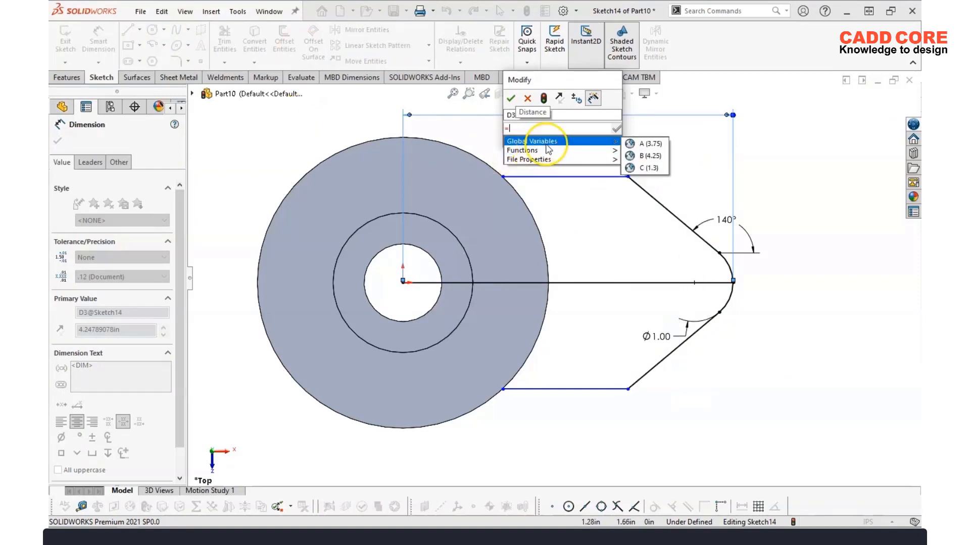
pyautogui.moveTo(600, 145)
pyautogui.click(648, 156)
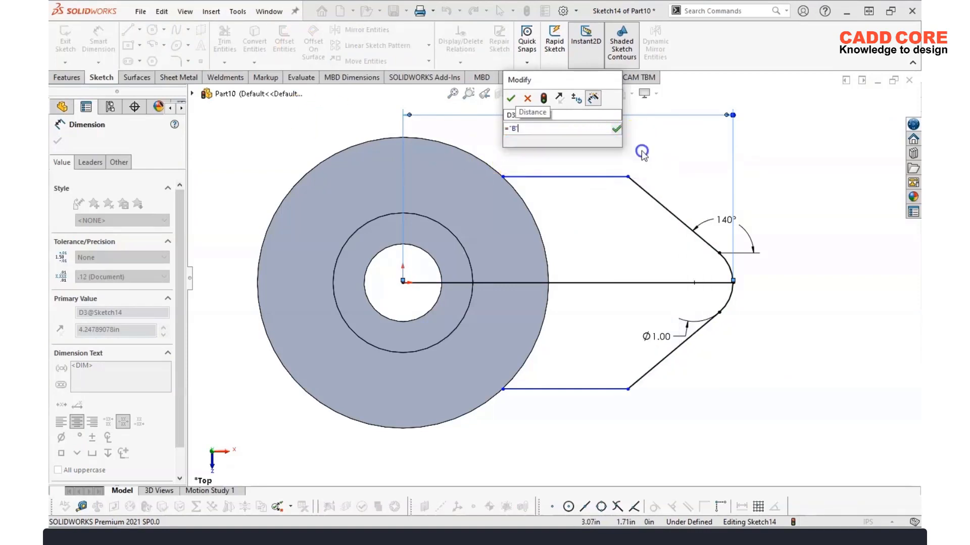
pyautogui.click(510, 98)
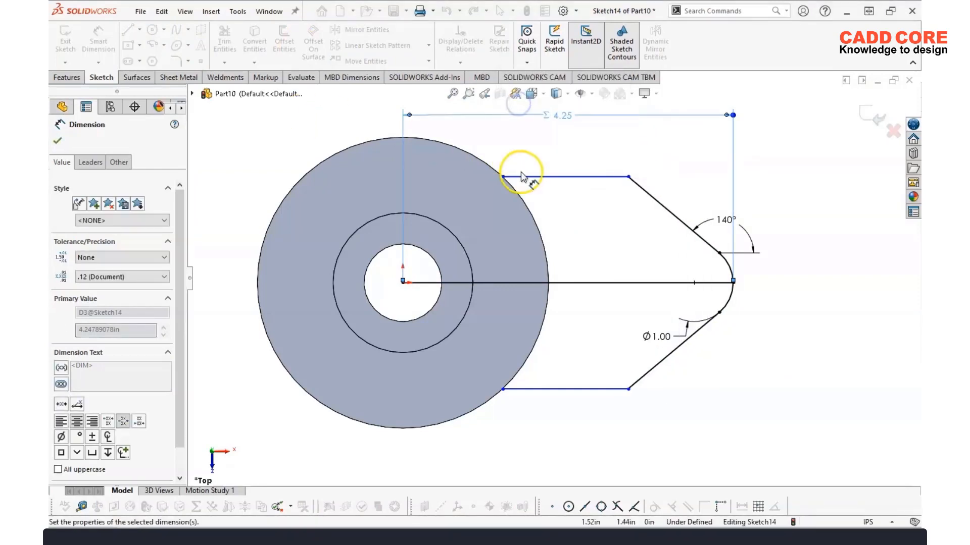
pyautogui.click(810, 194)
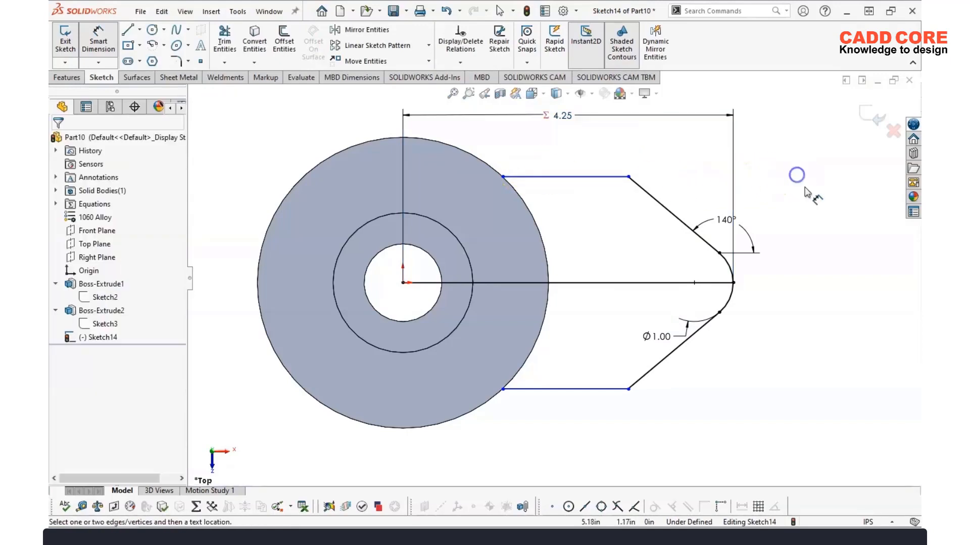
# - Dimension the vertical distance between the upper and lower horizontal profile lines and set it to 3.25 in
pyautogui.moveTo(820, 322); pyautogui.dragTo(821, 186, button='right')
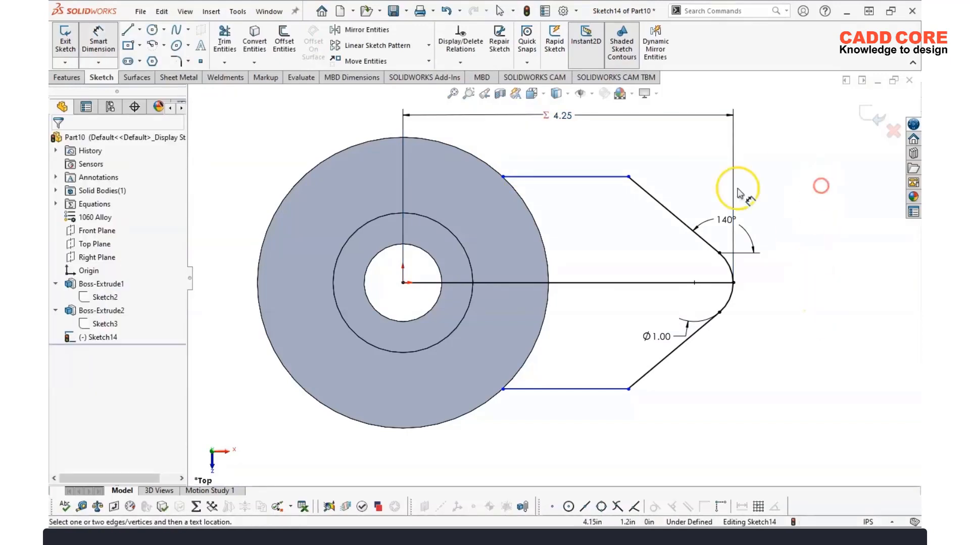
pyautogui.click(579, 178)
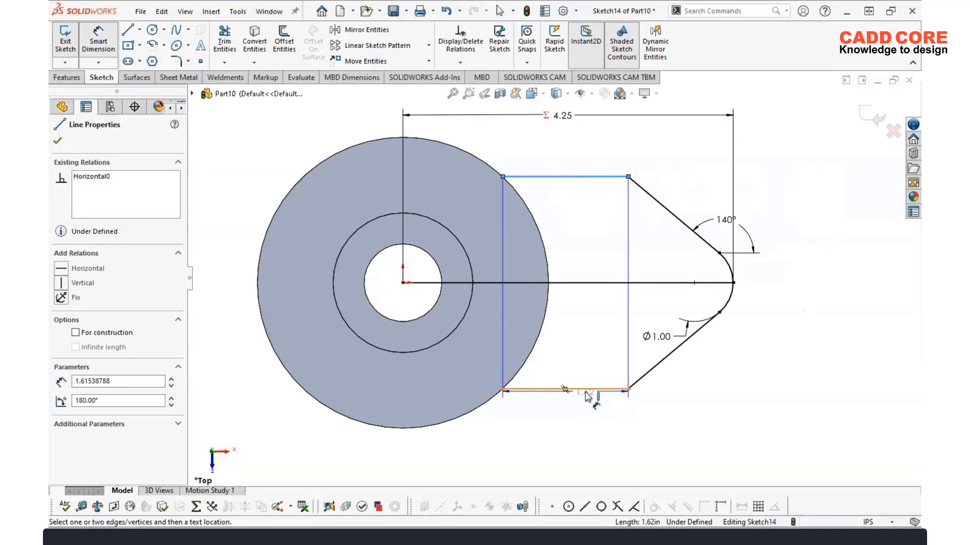
pyautogui.click(585, 391)
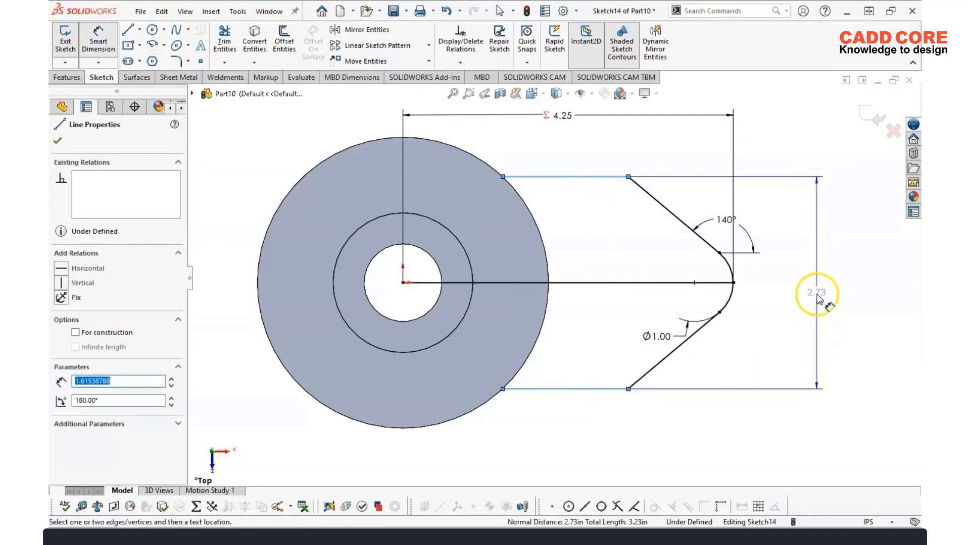
pyautogui.click(818, 290)
pyautogui.write('3.25')
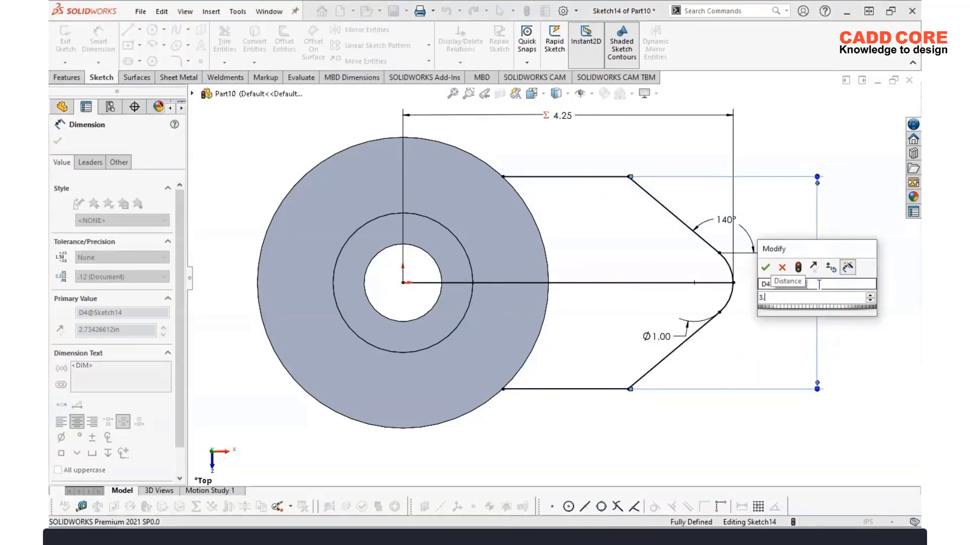
pyautogui.press('Return')
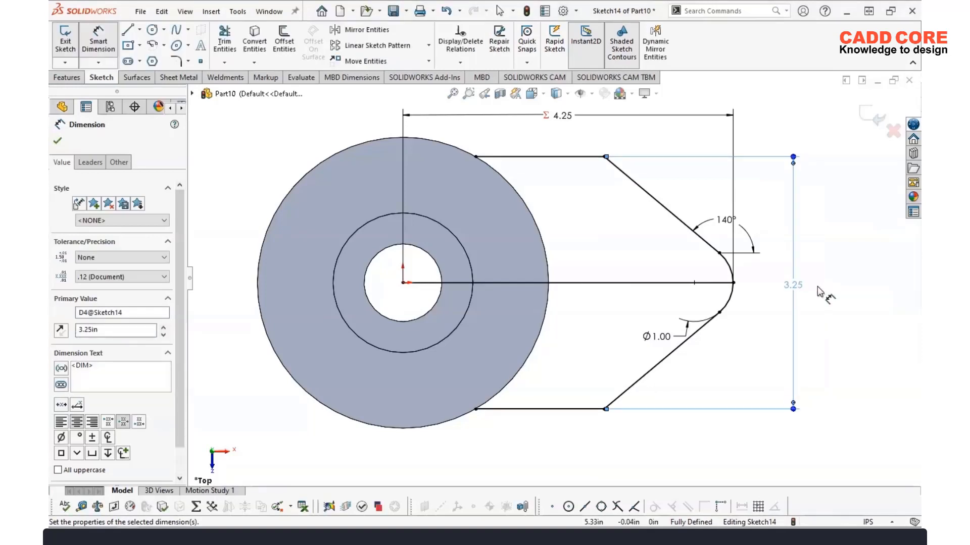
pyautogui.click(818, 290)
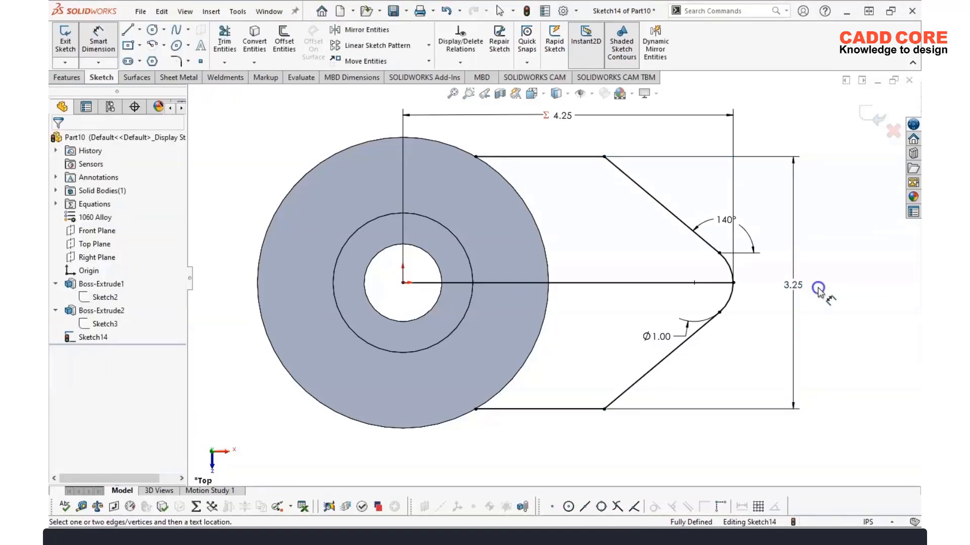
# - Leave dimensioning and convert the horizontal sketch line from the origin into construction geometry
pyautogui.click(631, 283)
pyautogui.click(643, 265)
pyautogui.press('Escape')
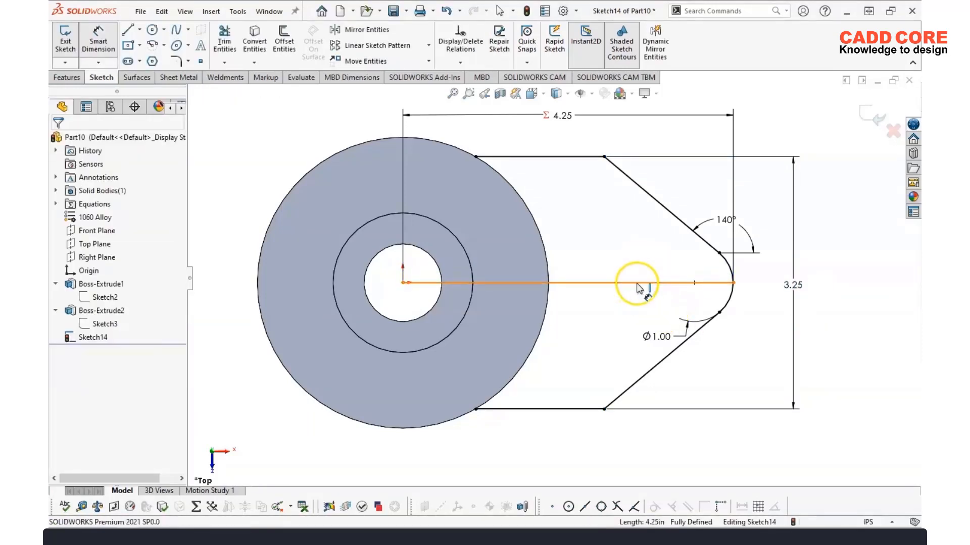
pyautogui.click(637, 284)
pyautogui.press('Escape')
pyautogui.press('Escape')
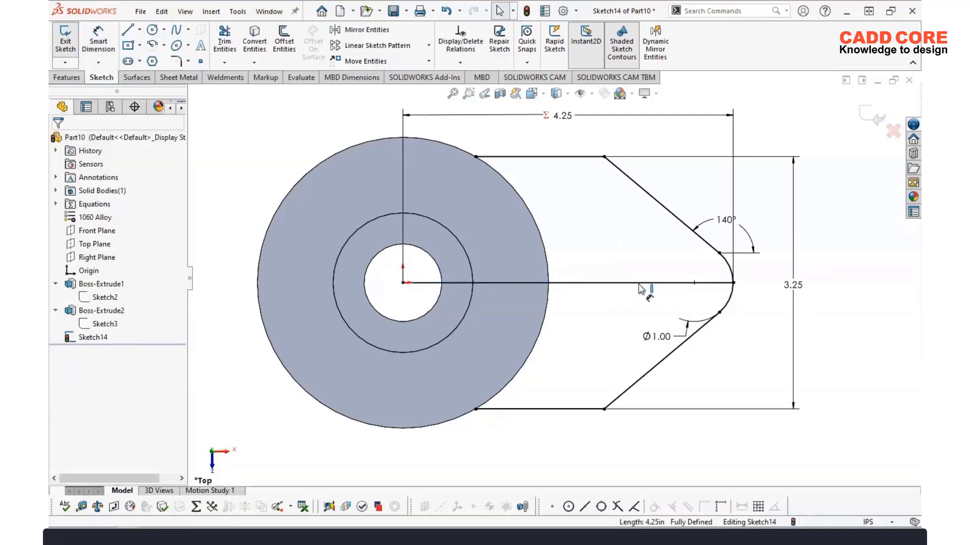
pyautogui.click(570, 282)
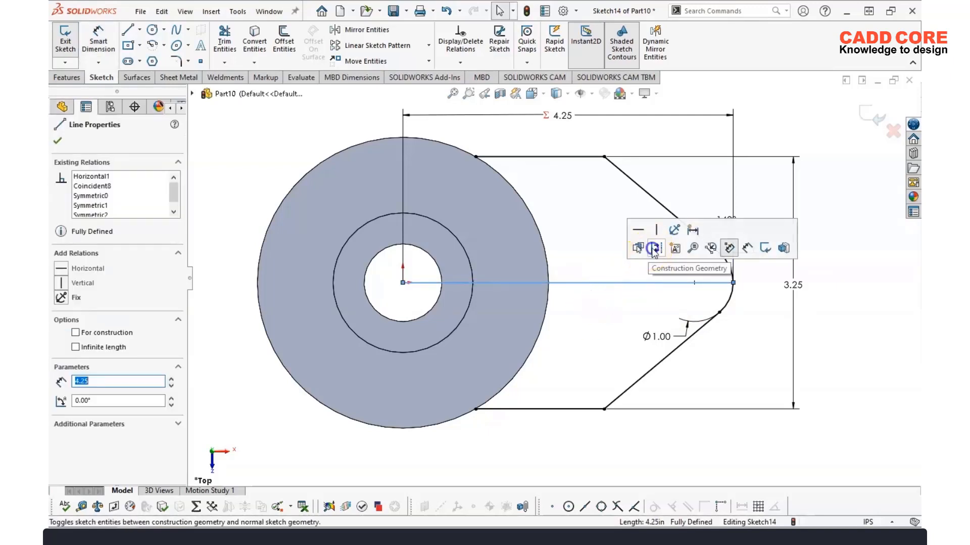
pyautogui.click(654, 248)
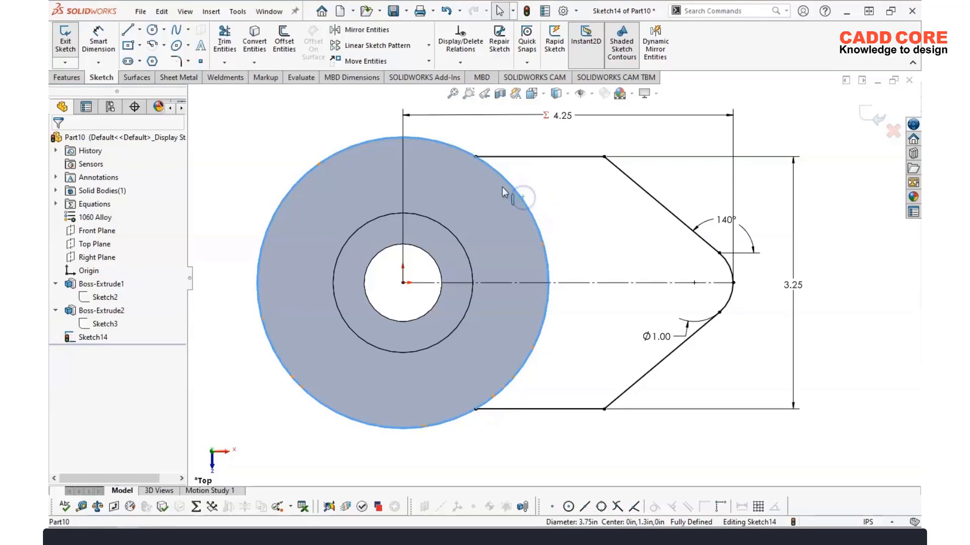
# - Extrude the closed profile beside the large cylinder upward as a merged boss with a blind depth of 0.50 in
pyautogui.click(224, 41)
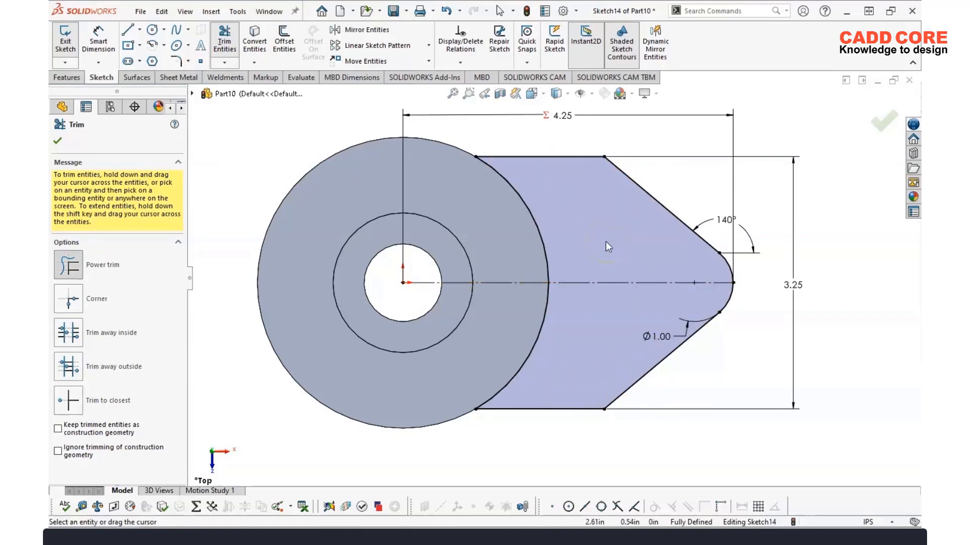
pyautogui.click(67, 77)
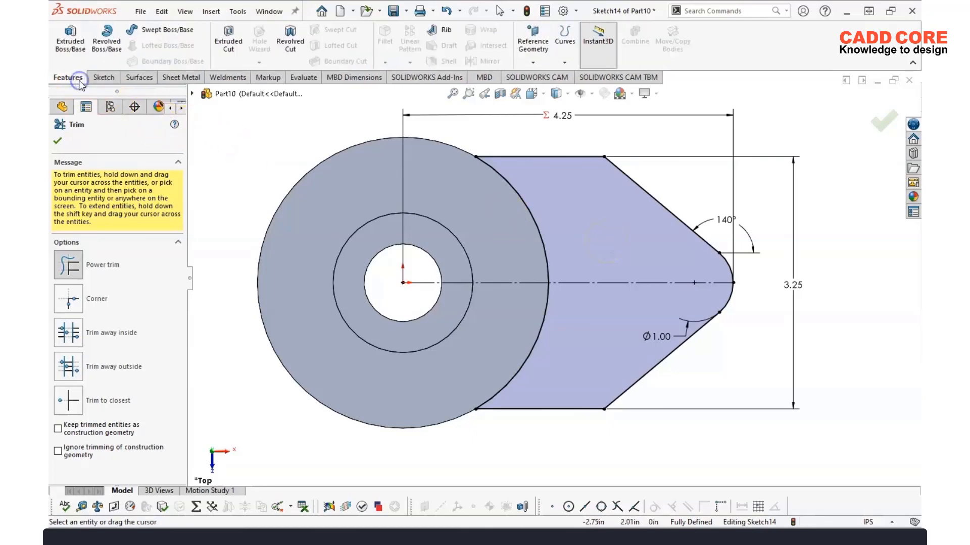
pyautogui.click(71, 37)
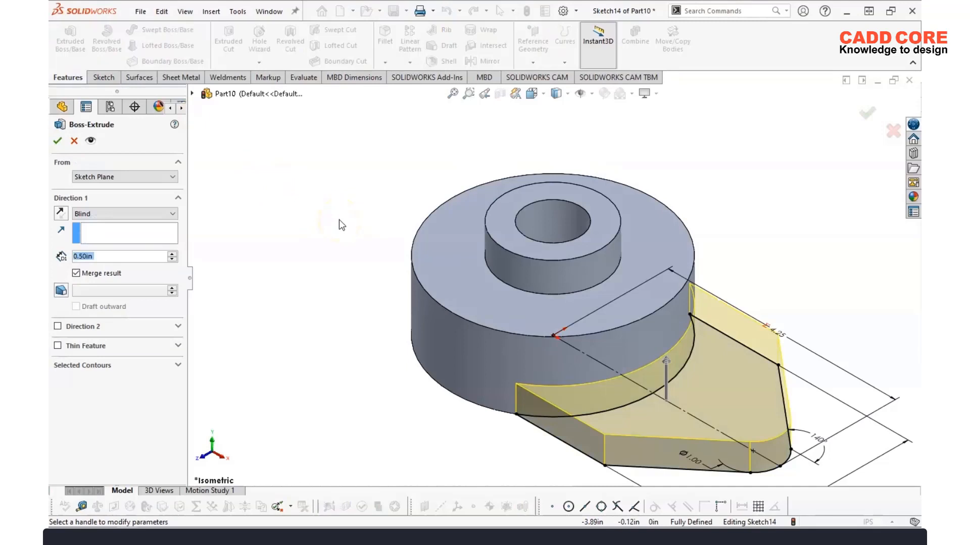
pyautogui.write('.5')
pyautogui.press('Return')
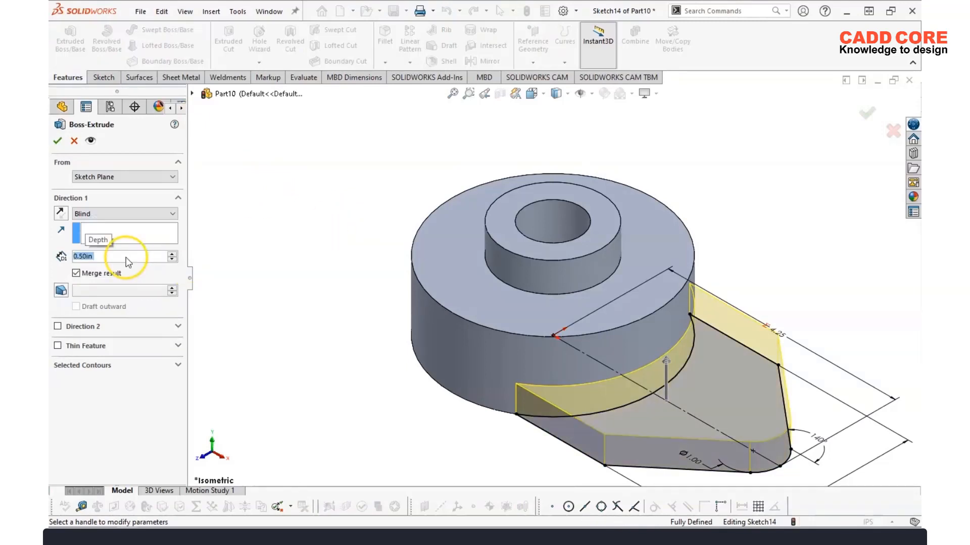
pyautogui.click(58, 141)
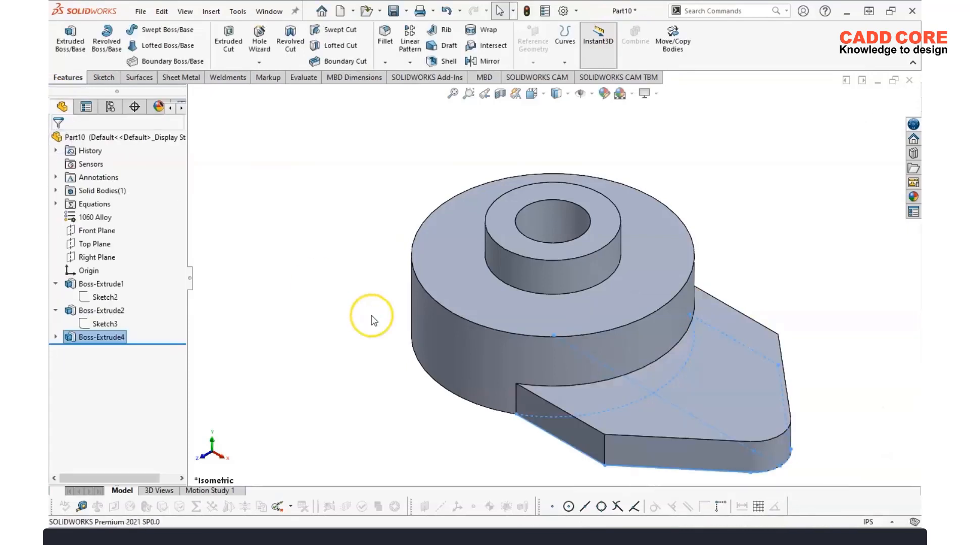
# - On the Front Plane, sketch a slanted line about 1.23 in long from the large cylinder's side down to the flange's upper face
pyautogui.hotkey('alt', 'Tab')
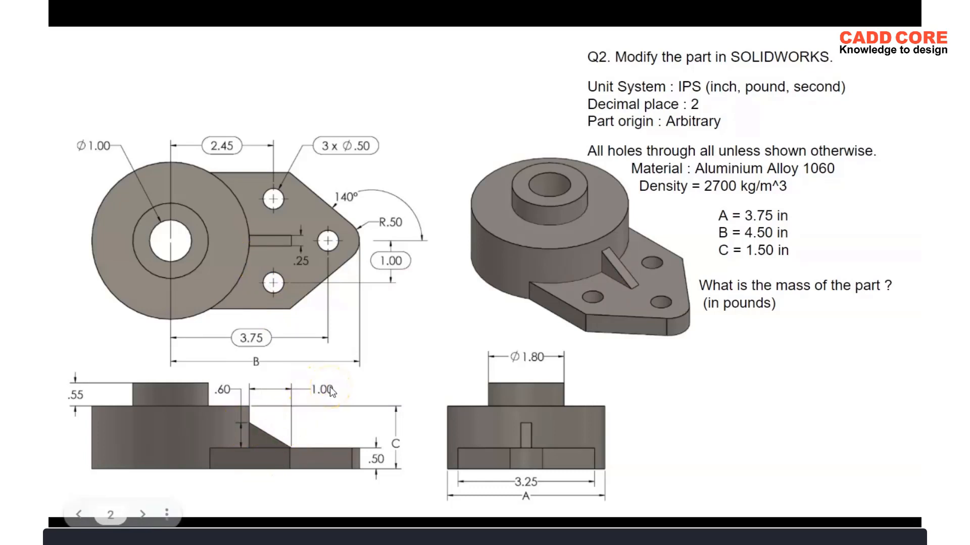
pyautogui.hotkey('alt', 'Tab')
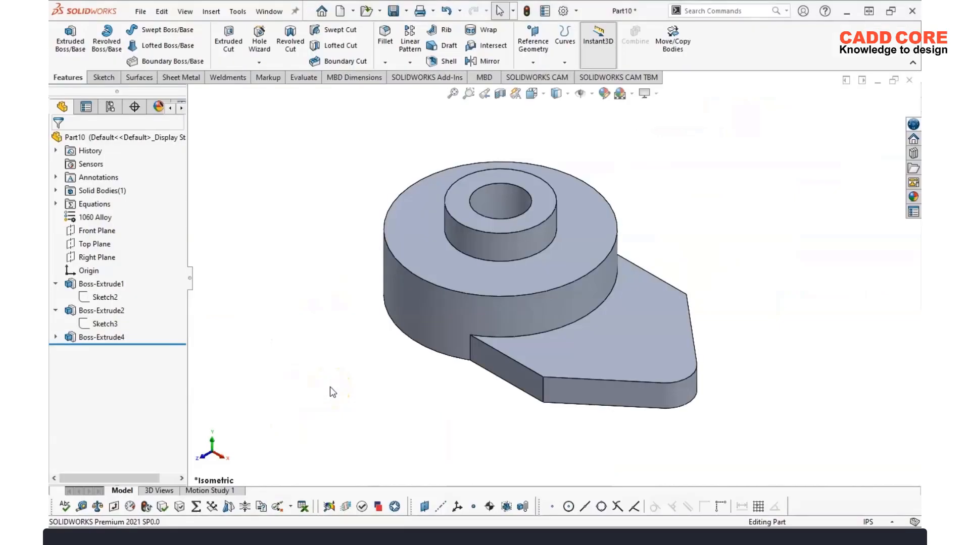
pyautogui.click(104, 78)
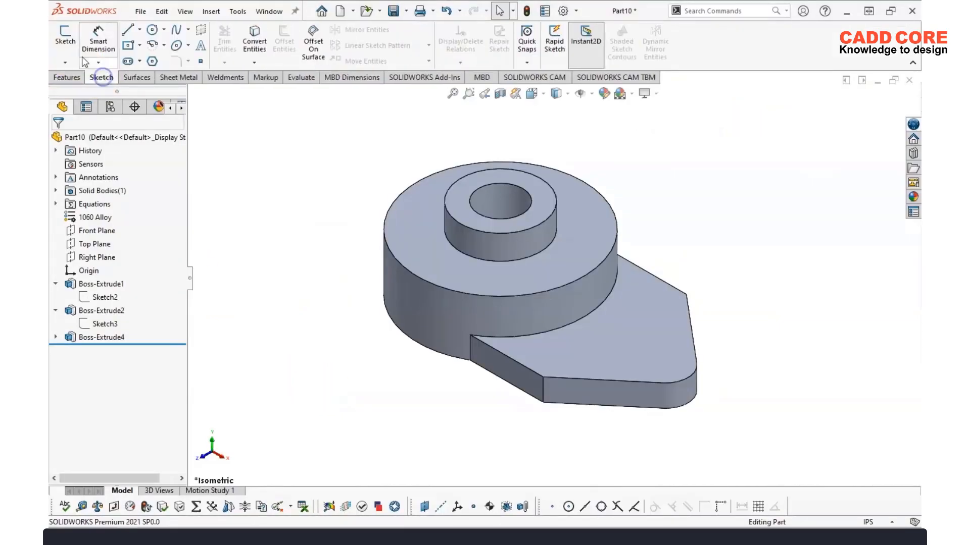
pyautogui.click(65, 37)
pyautogui.click(191, 94)
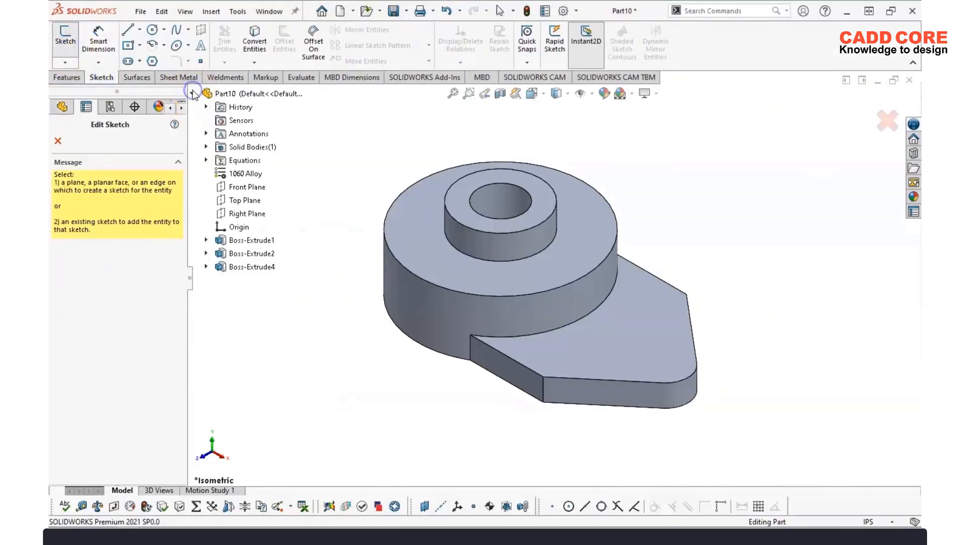
pyautogui.click(245, 187)
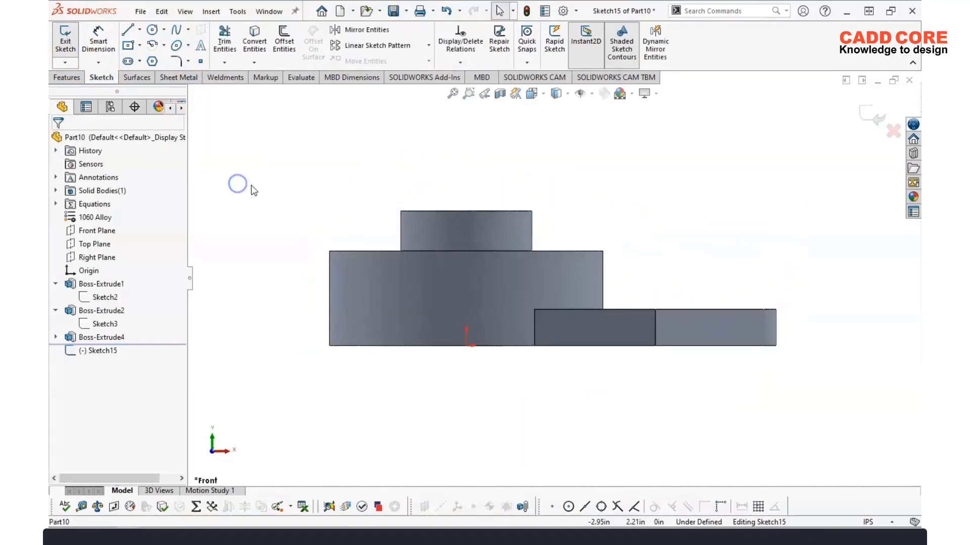
pyautogui.click(128, 30)
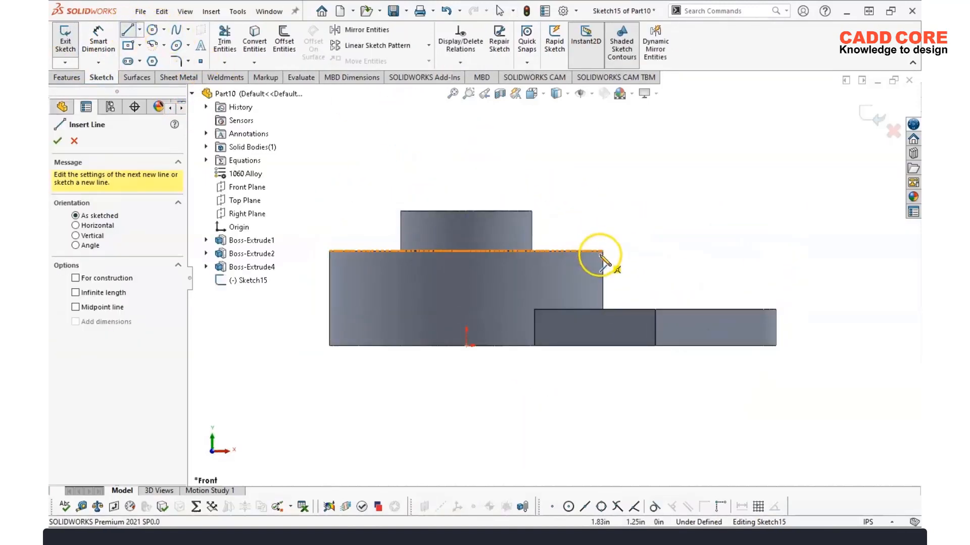
pyautogui.click(603, 280)
pyautogui.scroll(-2, 674, 308)
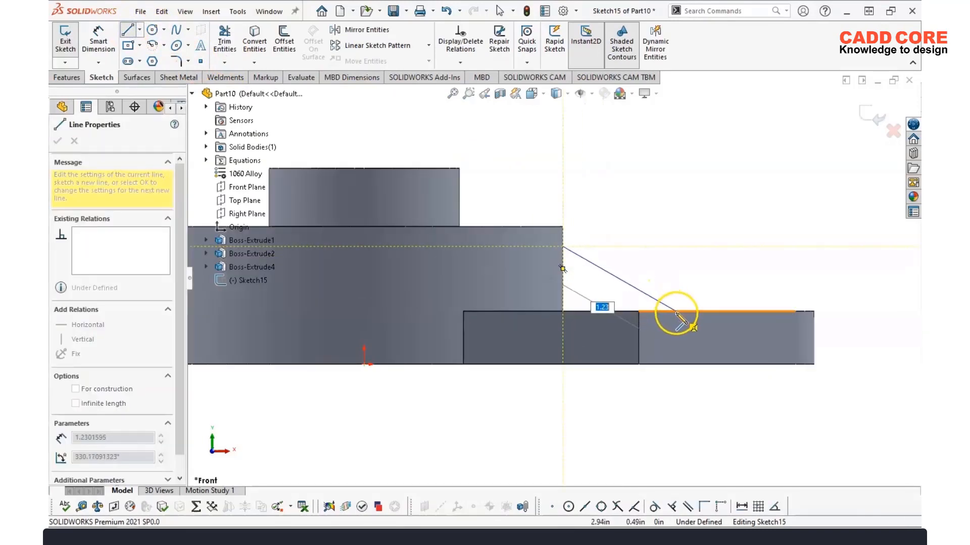
pyautogui.click(676, 313)
pyautogui.press('Escape')
# - Dimension the slanted line with a vertical height of 0.60 in and a horizontal length of 1.00 in
pyautogui.moveTo(675, 223); pyautogui.dragTo(674, 149, button='right')
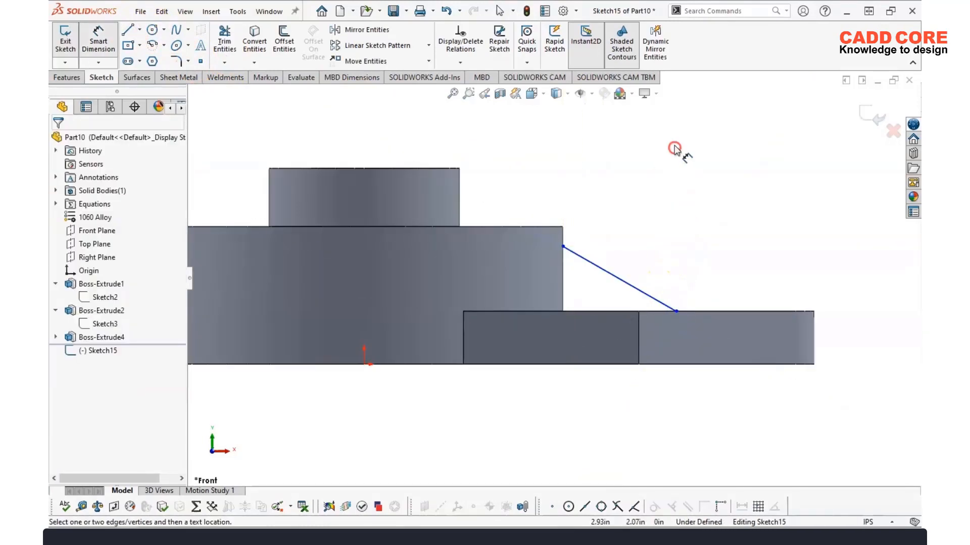
pyautogui.click(628, 282)
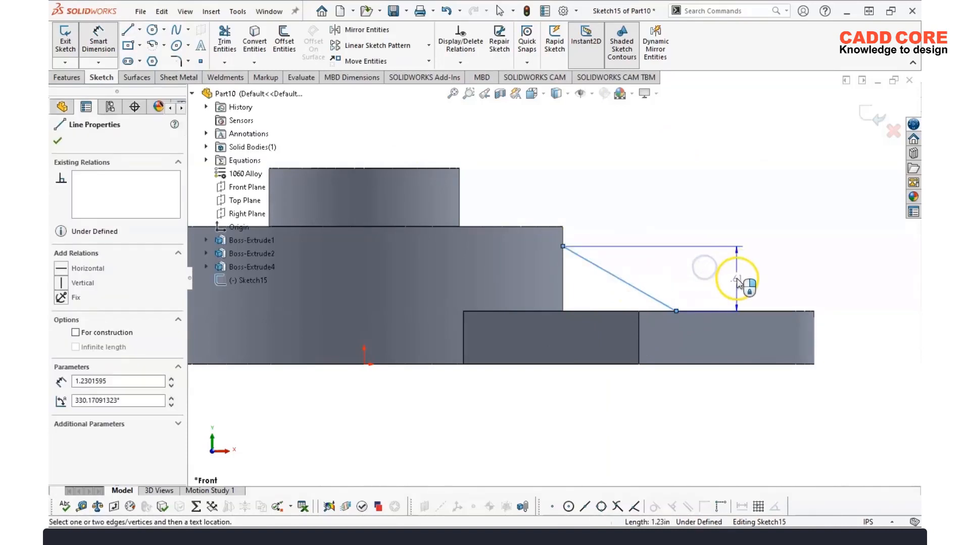
pyautogui.click(737, 280)
pyautogui.write('.')
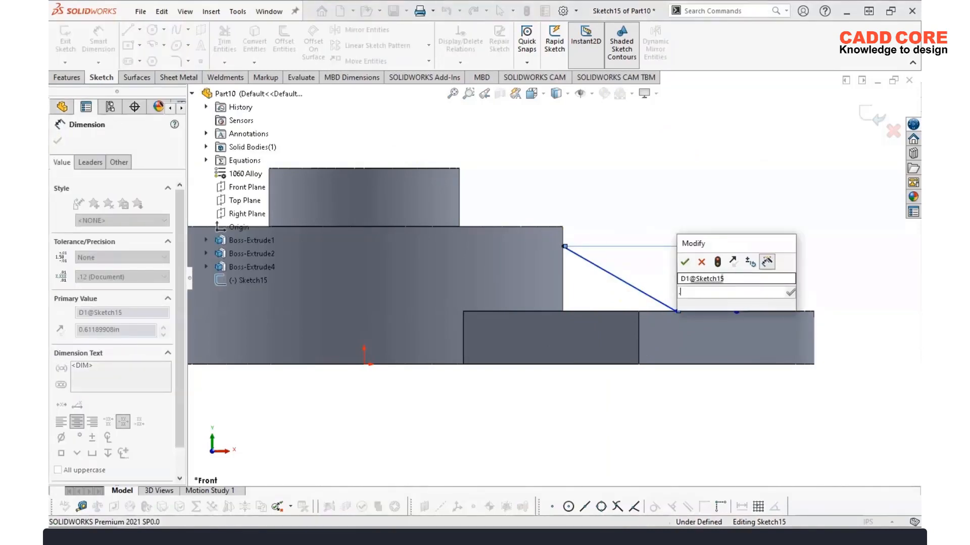
pyautogui.write('6')
pyautogui.press('Return')
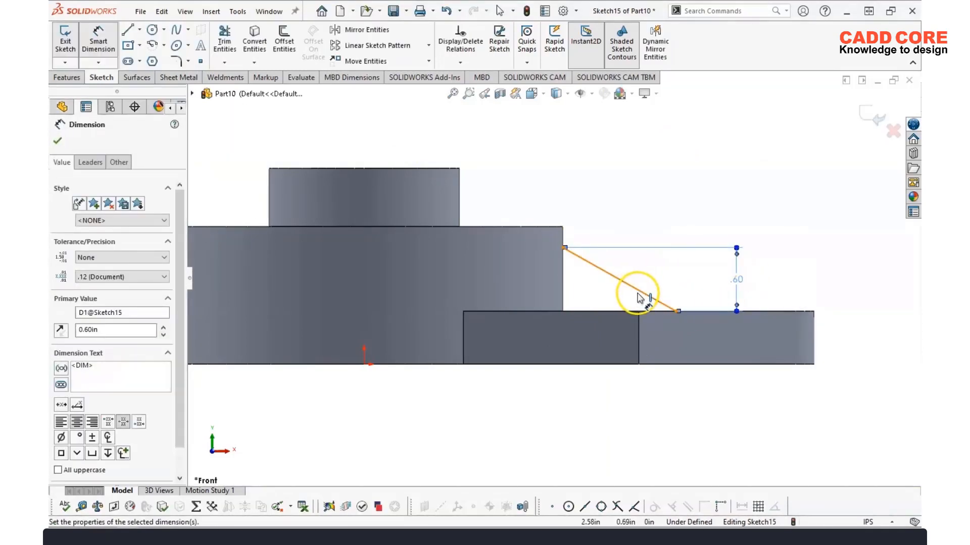
pyautogui.click(638, 295)
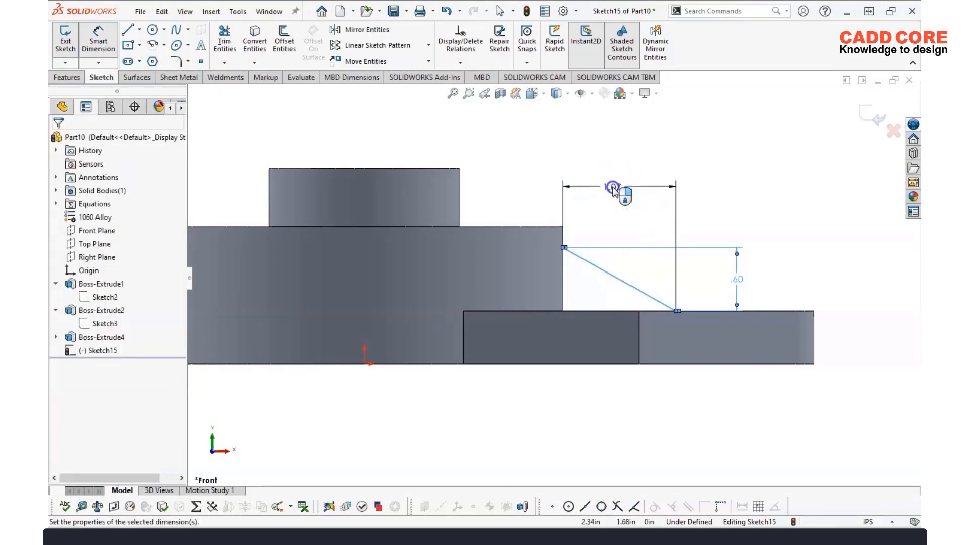
pyautogui.click(613, 188)
pyautogui.write('1')
pyautogui.press('Return')
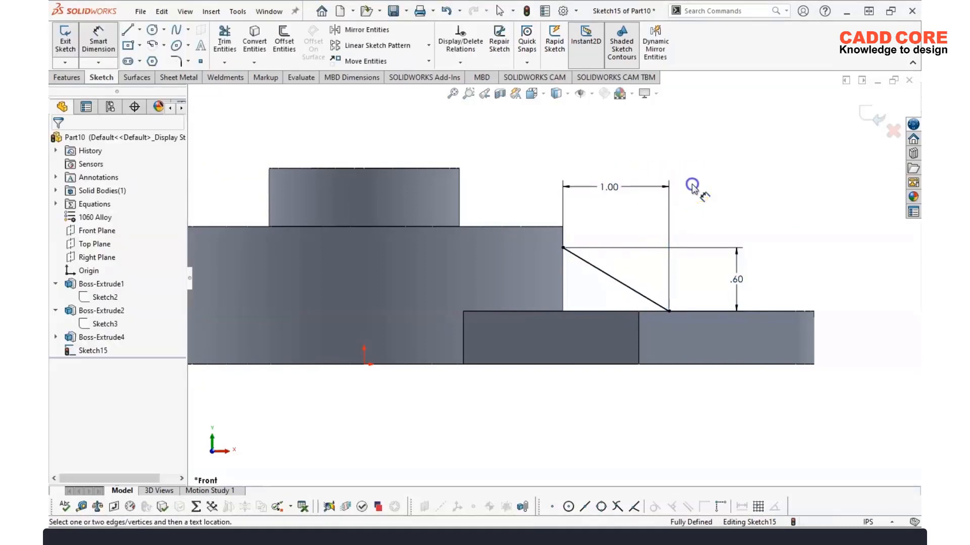
# - Create a 0.25 in thick rib from the slanted line, with its thickness on both sides, between the cylinder and the flange
pyautogui.click(68, 78)
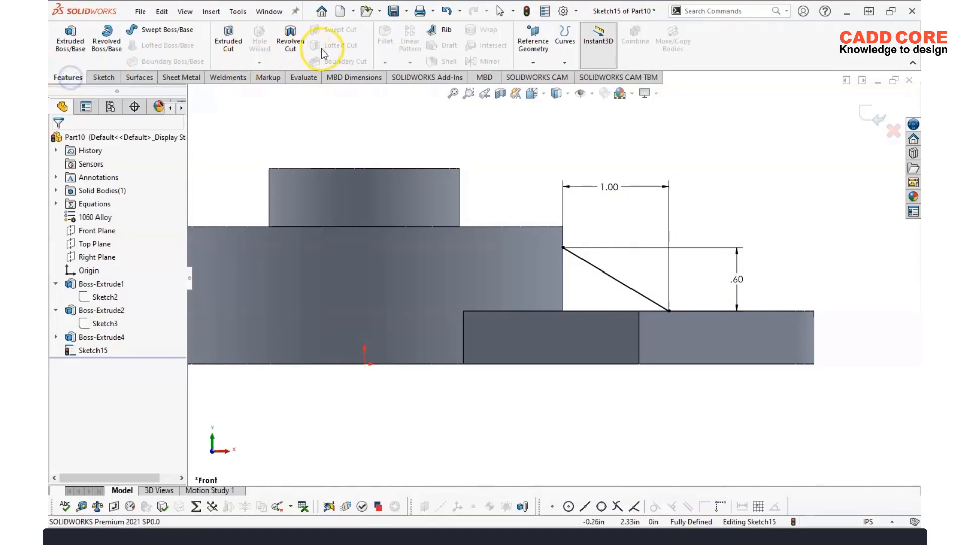
pyautogui.click(444, 28)
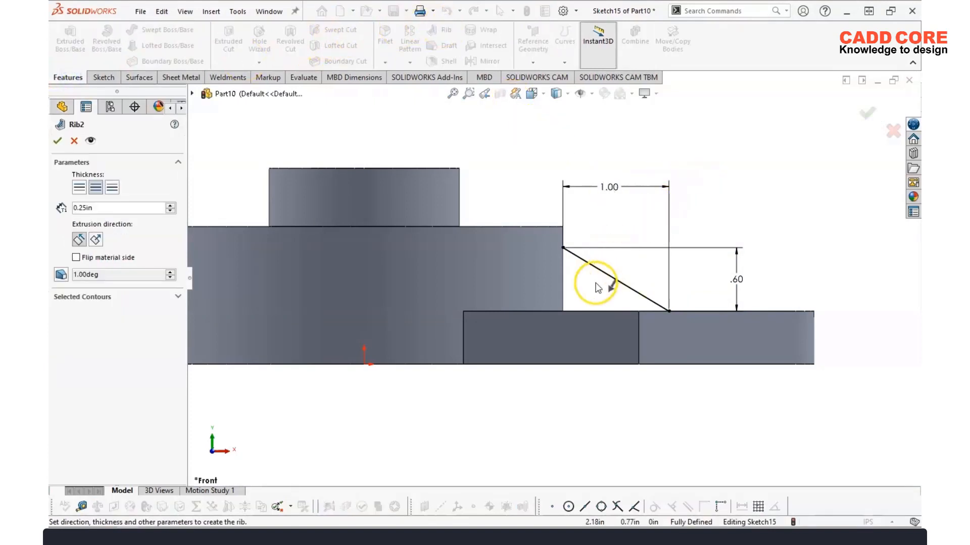
pyautogui.moveTo(604, 277)
pyautogui.mouseDown(button='middle')
pyautogui.moveTo(645, 249)
pyautogui.moveTo(596, 290)
pyautogui.mouseUp(button='middle')
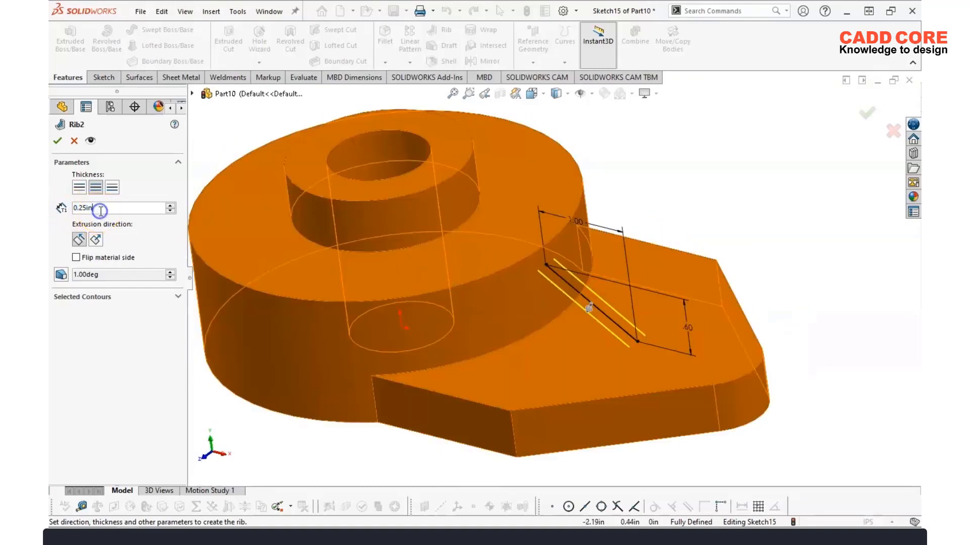
pyautogui.moveTo(100, 211); pyautogui.dragTo(56, 205)
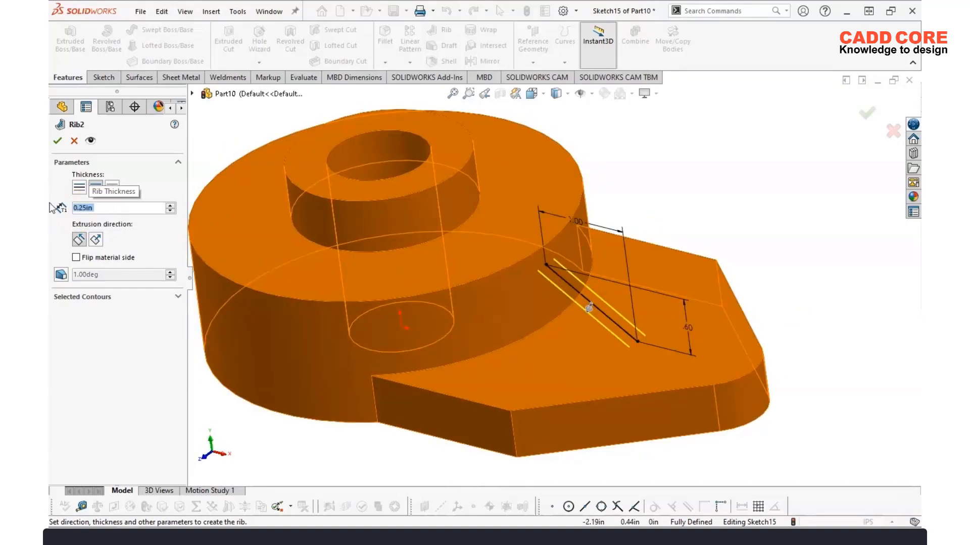
pyautogui.click(56, 142)
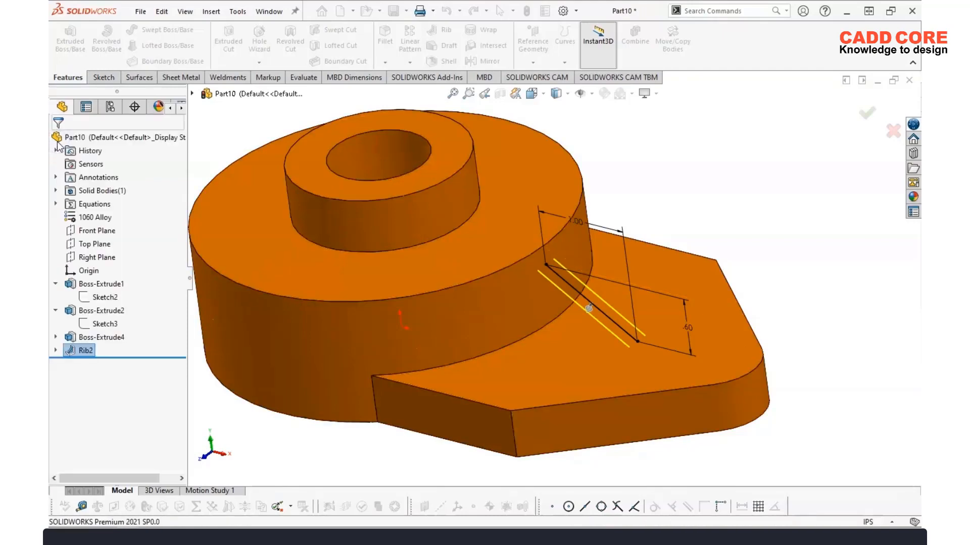
pyautogui.scroll(4, 684, 235)
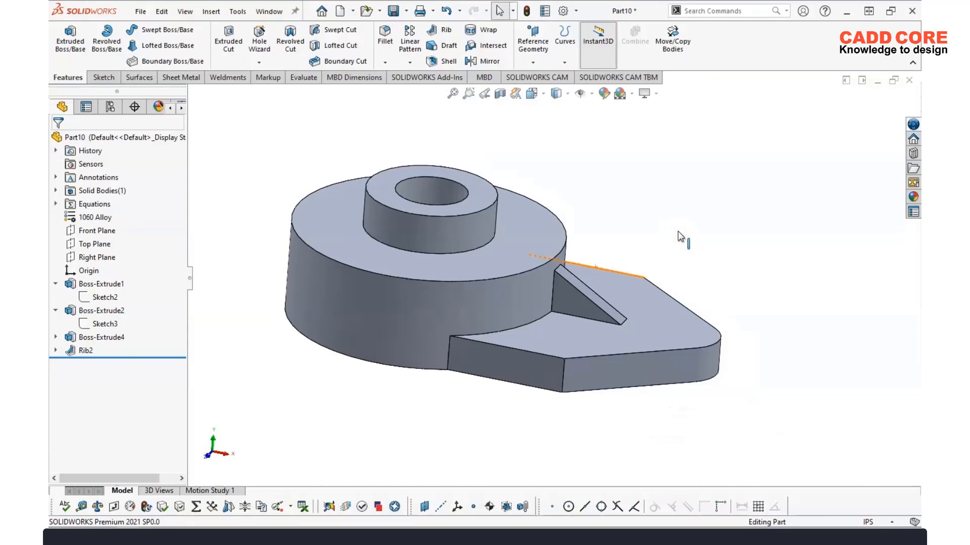
# - Evaluate the part's mass properties to read its mass in pounds, and close the report
pyautogui.click(303, 79)
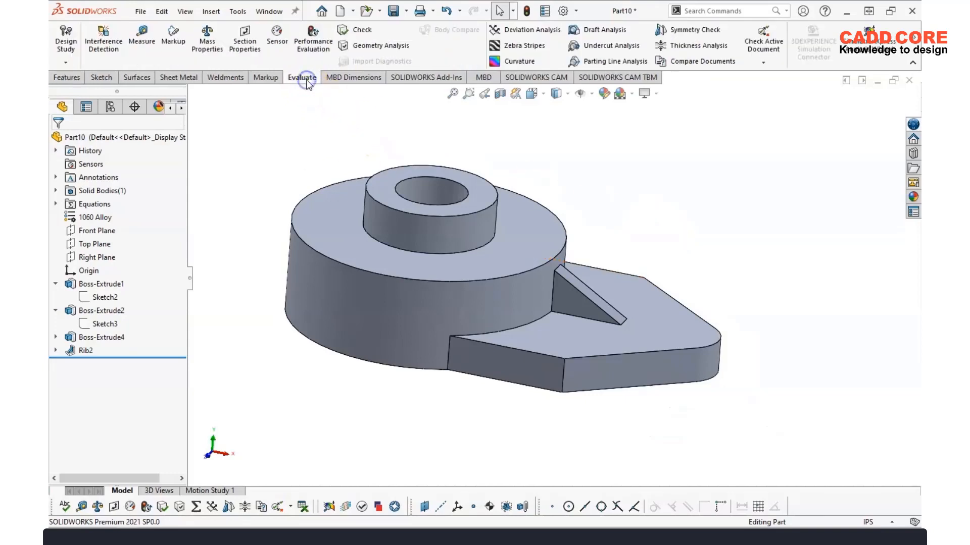
pyautogui.click(214, 37)
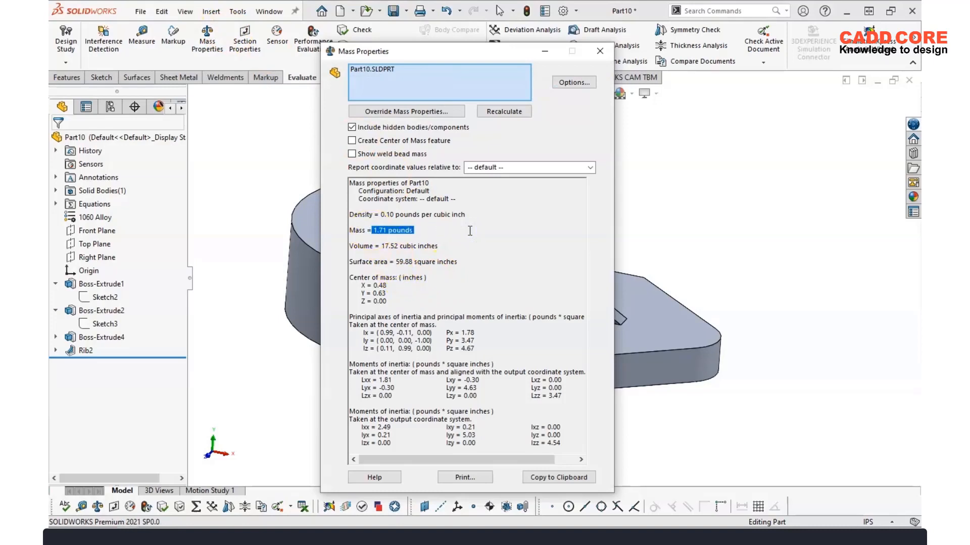
pyautogui.click(599, 51)
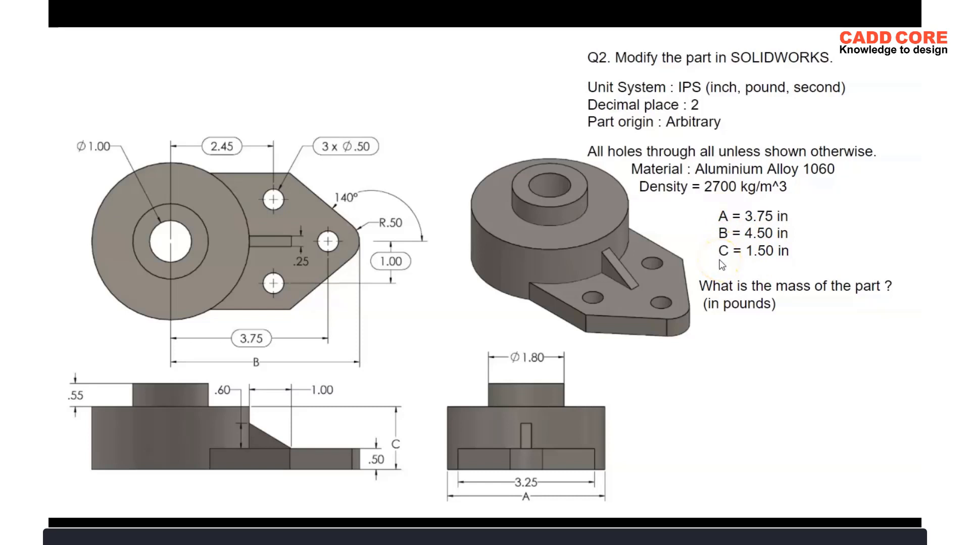
# - In SOLIDWORKS, set the global variable B to 4.5 and the global variable C to 1.5, and apply the equations
pyautogui.hotkey('alt', 'Tab')
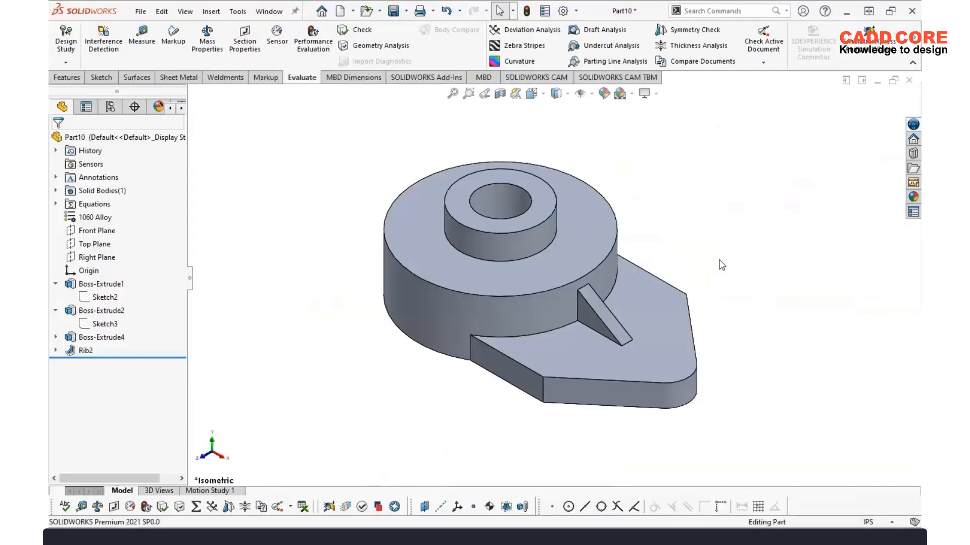
pyautogui.rightClick(94, 204)
pyautogui.click(229, 204)
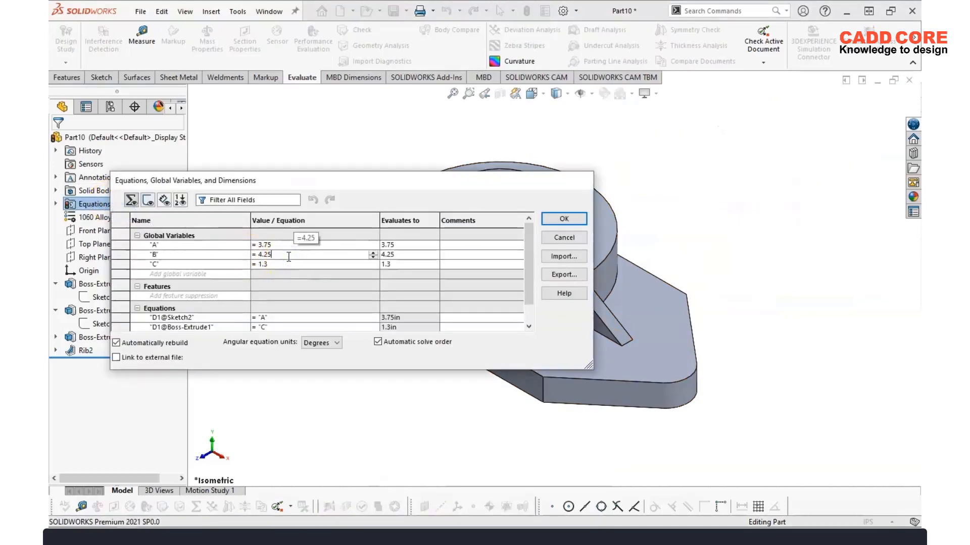
pyautogui.click(314, 264)
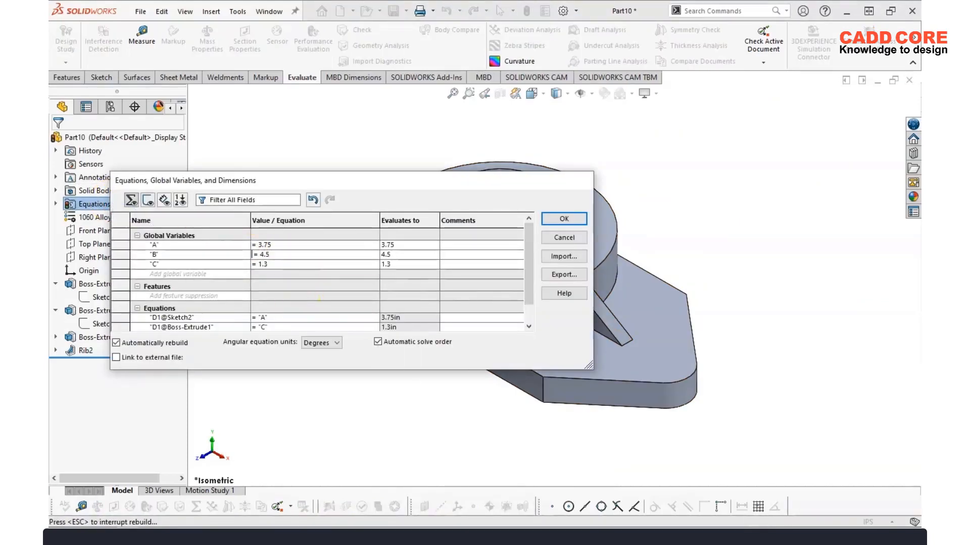
pyautogui.write('5')
pyautogui.press('Tab')
pyautogui.click(277, 259)
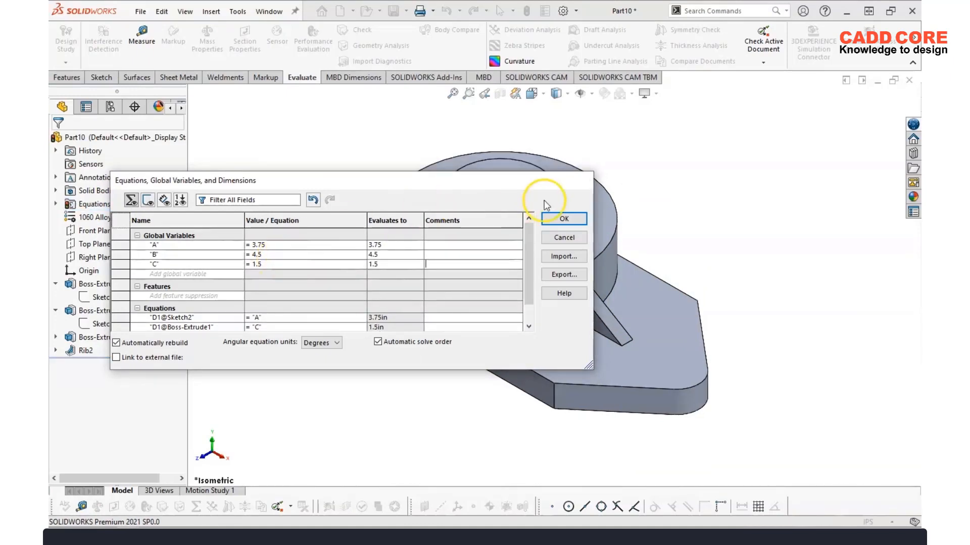
pyautogui.click(573, 224)
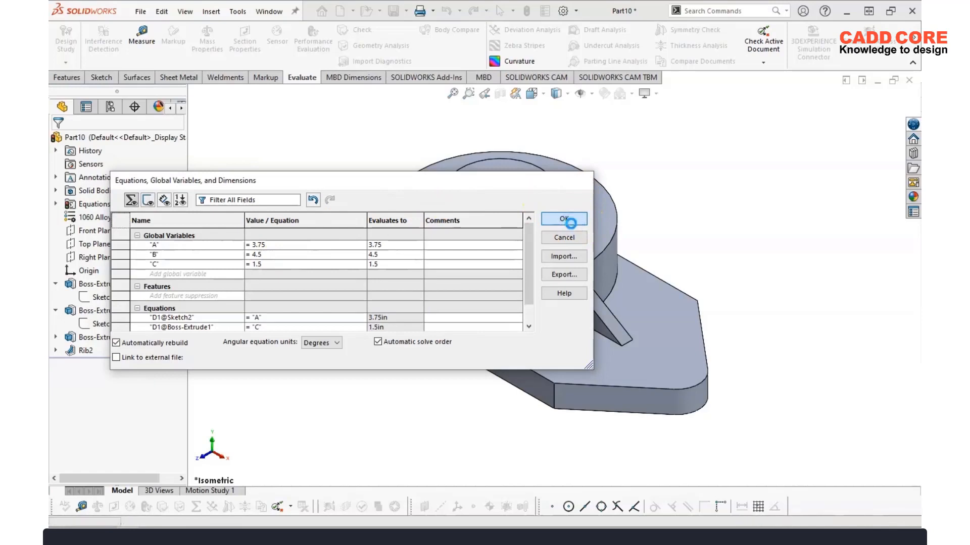
pyautogui.click(723, 219)
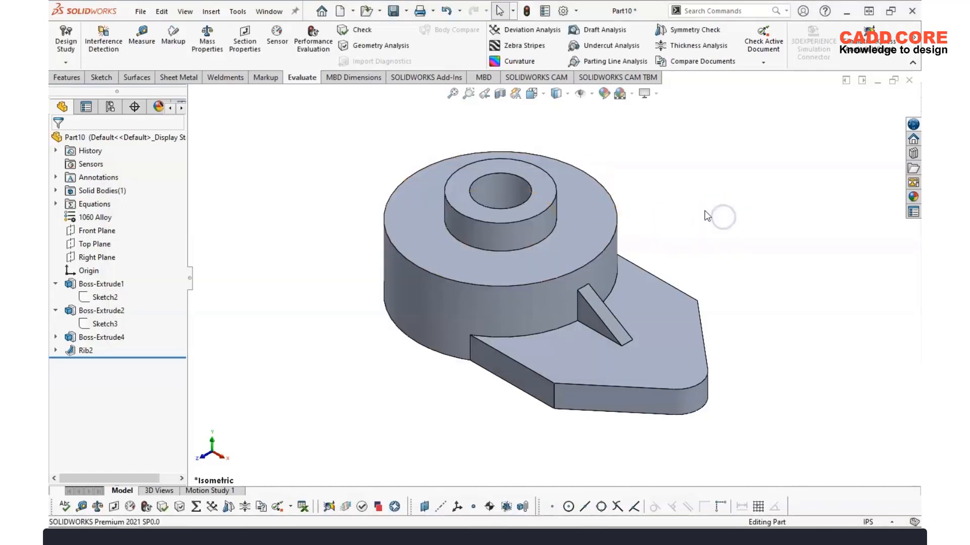
# - On the flange's upper face, sketch a circle of about 0.31 in radius near the rounded tip and another of about 0.26 in radius above the rib
pyautogui.moveTo(707, 216); pyautogui.dragTo(710, 211, button='middle')
pyautogui.click(100, 77)
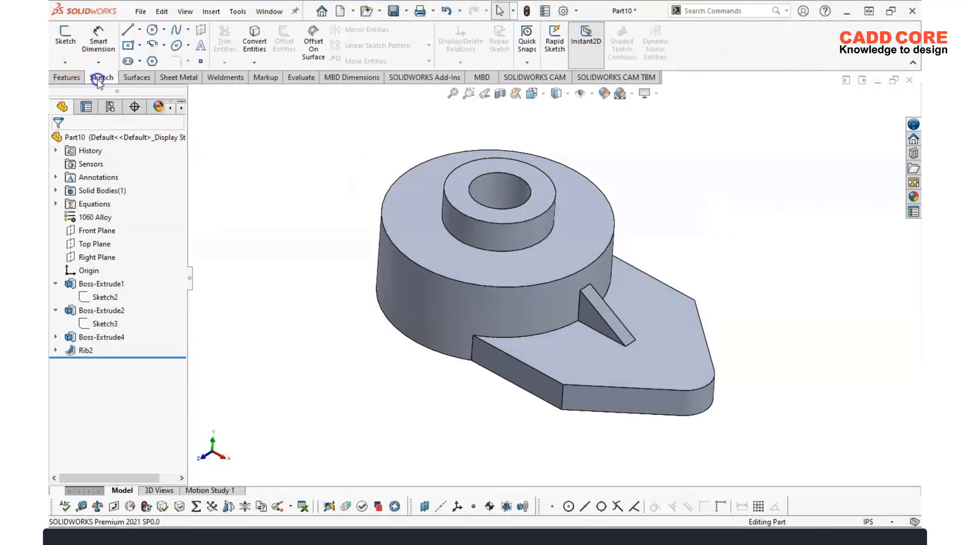
pyautogui.click(92, 46)
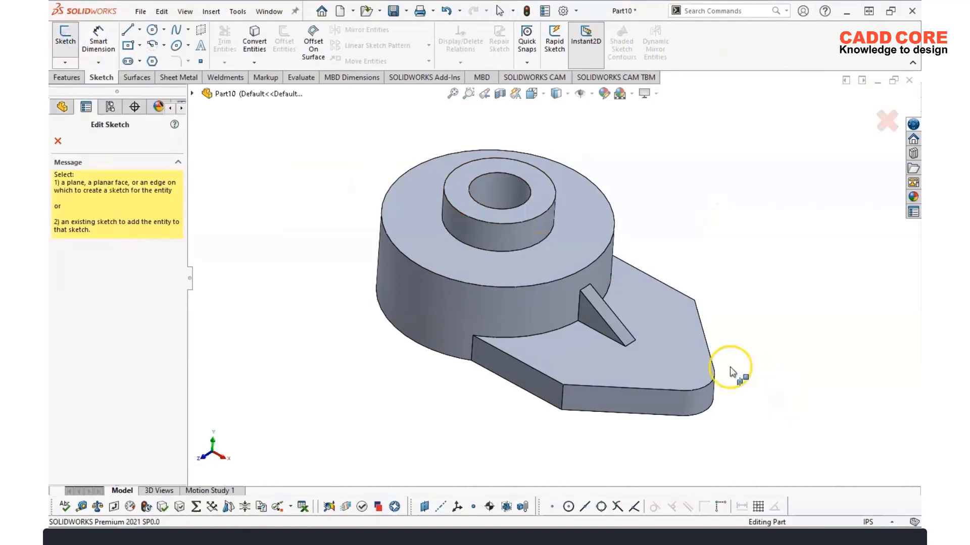
pyautogui.click(679, 338)
pyautogui.scroll(2, 710, 275)
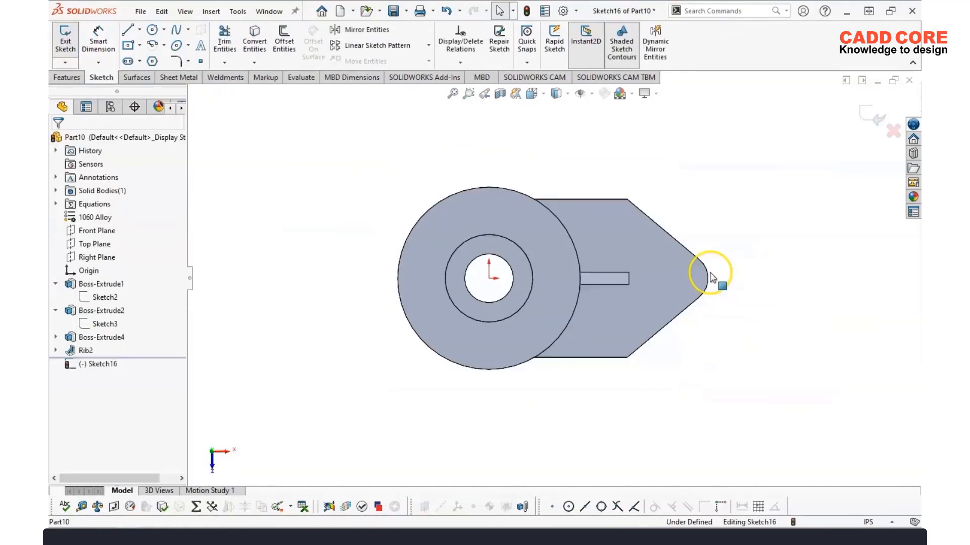
pyautogui.scroll(-2, 710, 275)
pyautogui.moveTo(702, 216); pyautogui.dragTo(706, 214, button='right')
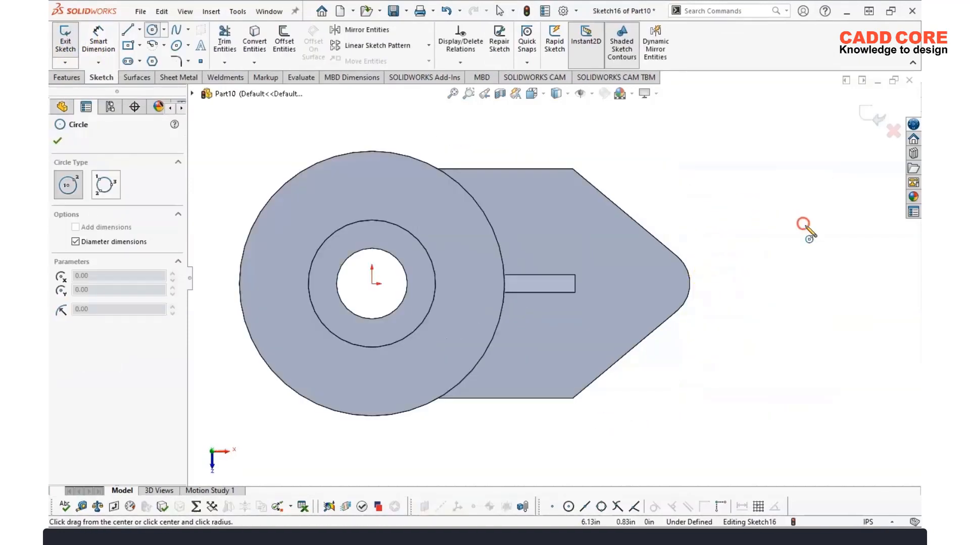
pyautogui.click(640, 284)
pyautogui.click(627, 302)
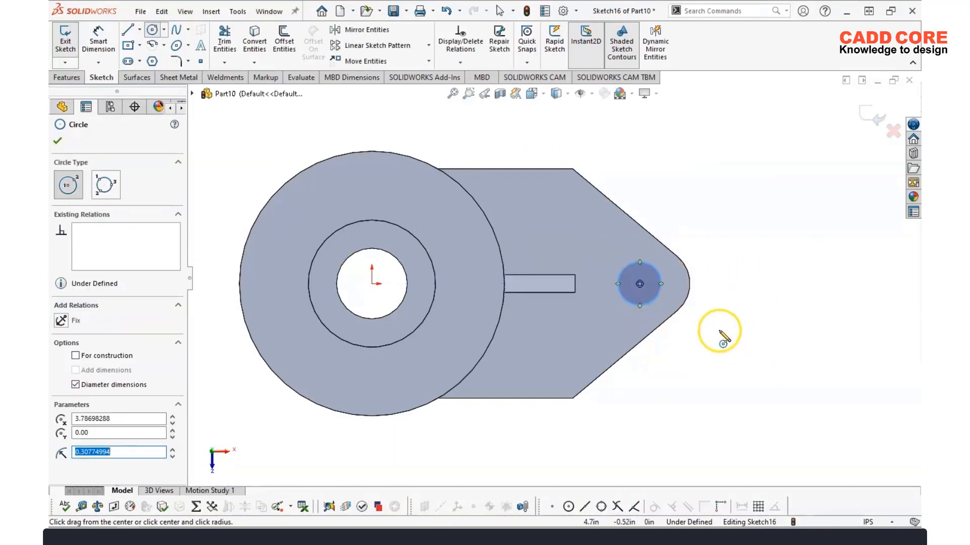
pyautogui.click(545, 217)
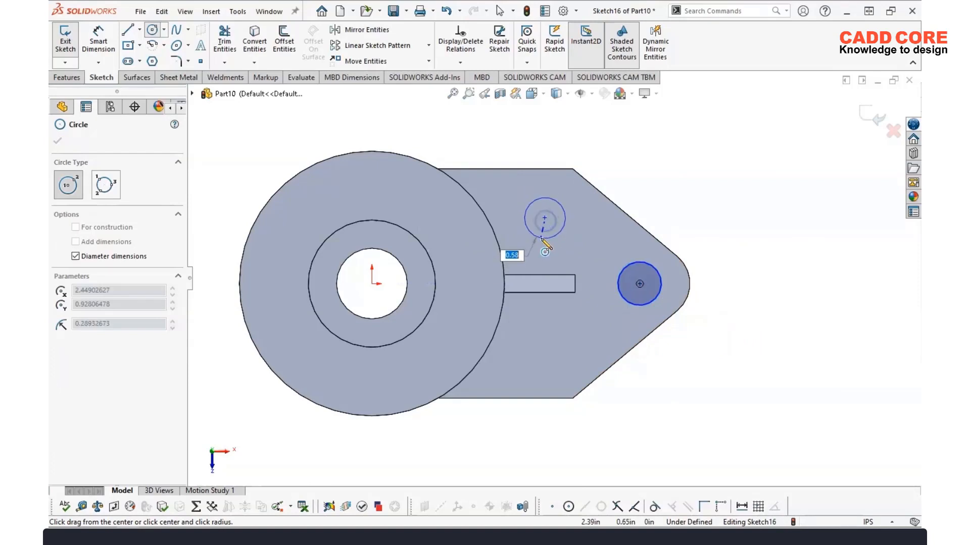
pyautogui.click(555, 233)
pyautogui.press('Escape')
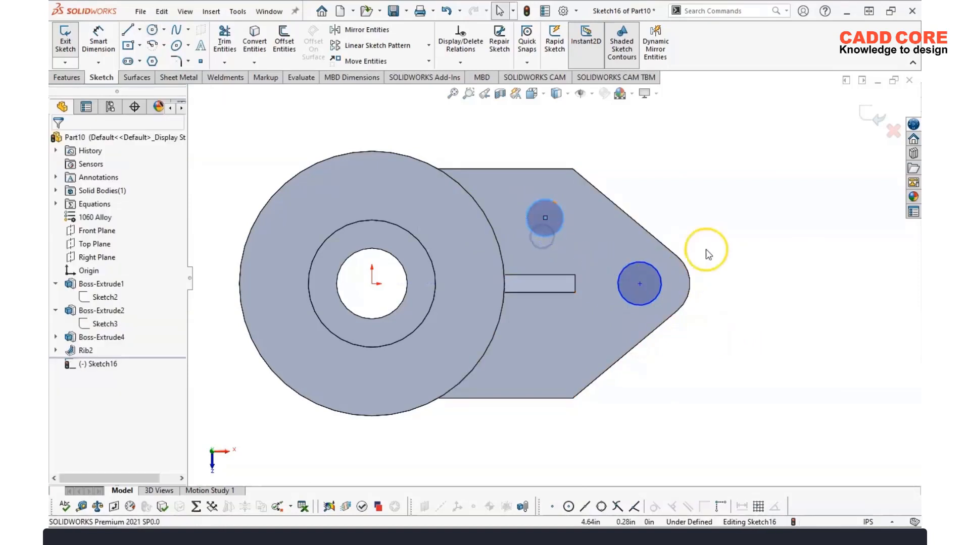
# - Make the two sketched circles on the flange equal in size
pyautogui.click(561, 209)
pyautogui.keyDown('ctrl'); pyautogui.click(630, 265); pyautogui.keyUp('ctrl')
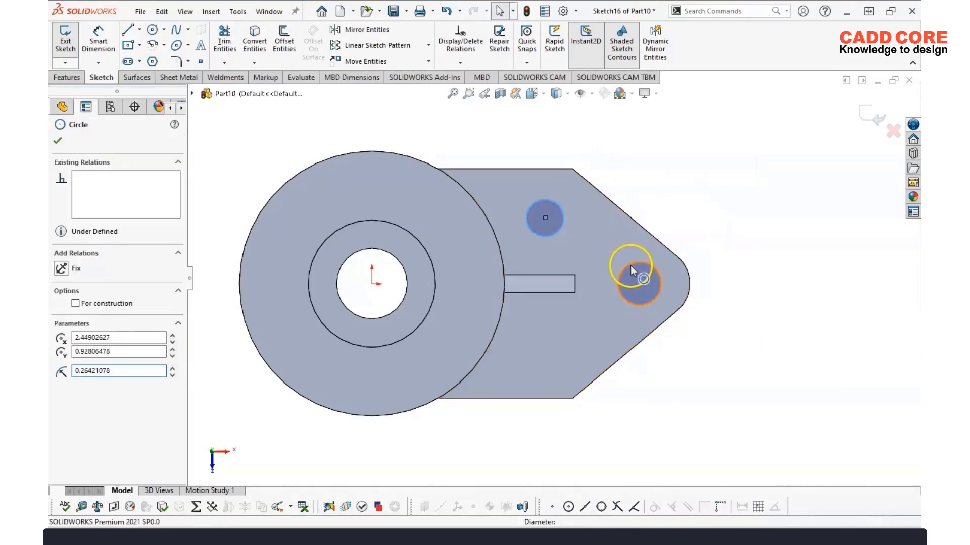
pyautogui.click(721, 212)
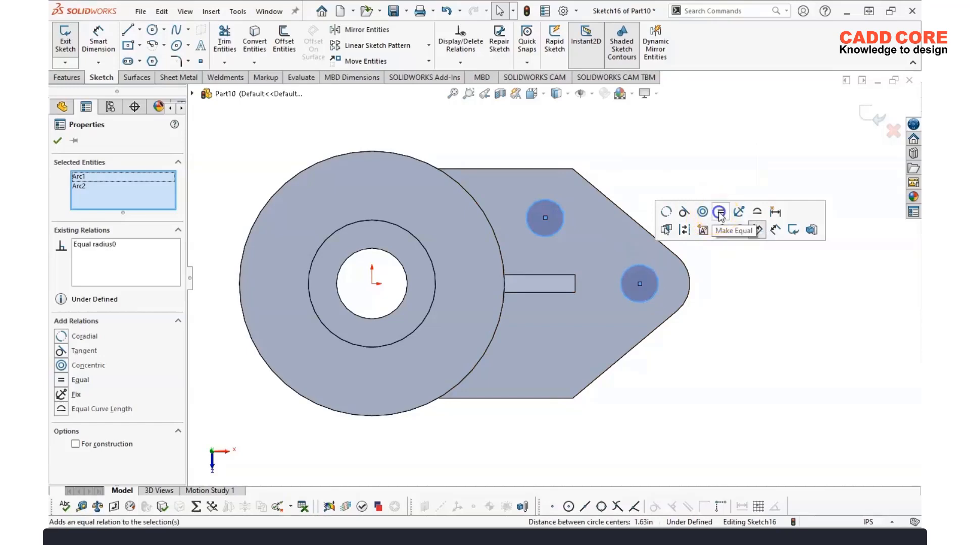
pyautogui.click(767, 332)
# - Check the hole size in the drawing and dimension the circle near the flange tip with a diameter of 0.50 in
pyautogui.hotkey('alt', 'Tab')
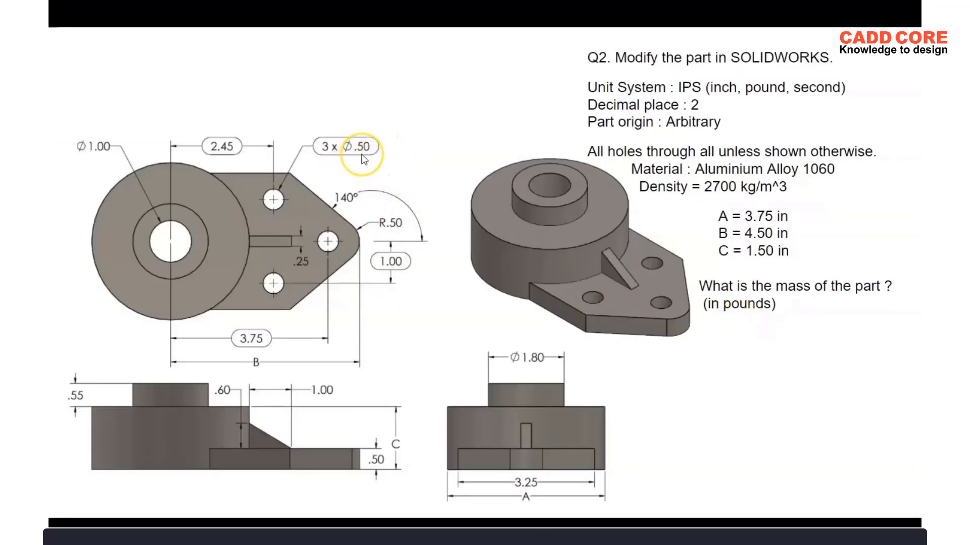
pyautogui.hotkey('alt', 'Tab')
pyautogui.moveTo(743, 266); pyautogui.dragTo(740, 206, button='right')
pyautogui.click(648, 279)
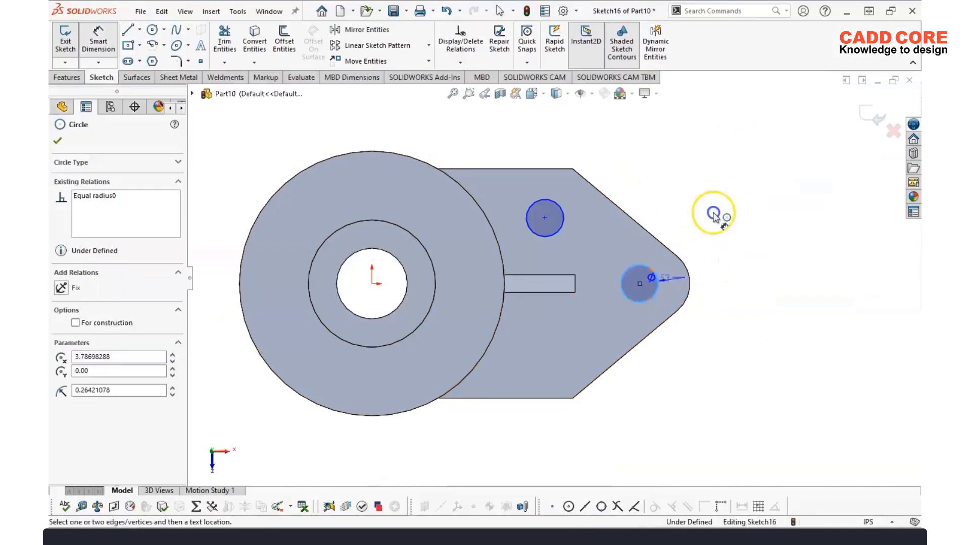
pyautogui.click(715, 215)
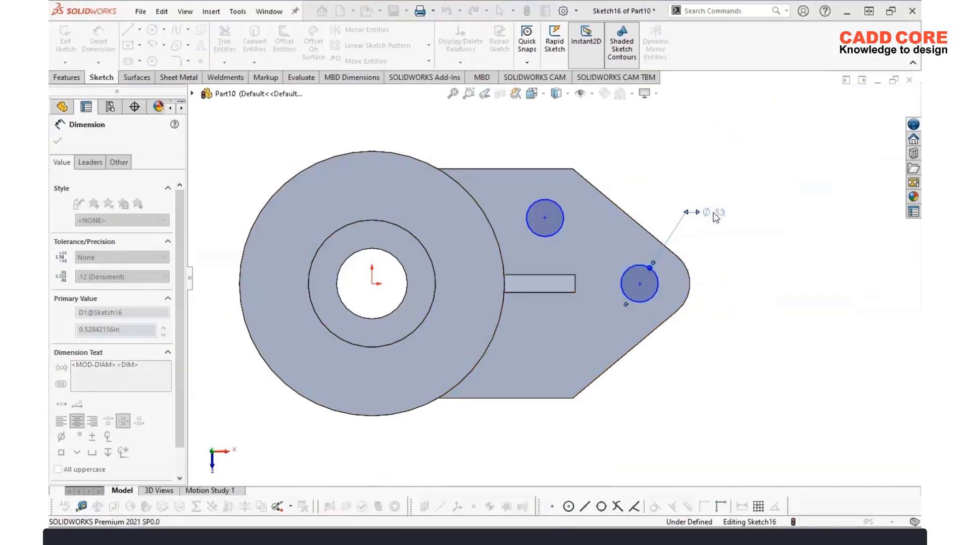
pyautogui.write('.5')
pyautogui.press('Return')
pyautogui.click(752, 255)
pyautogui.click(562, 223)
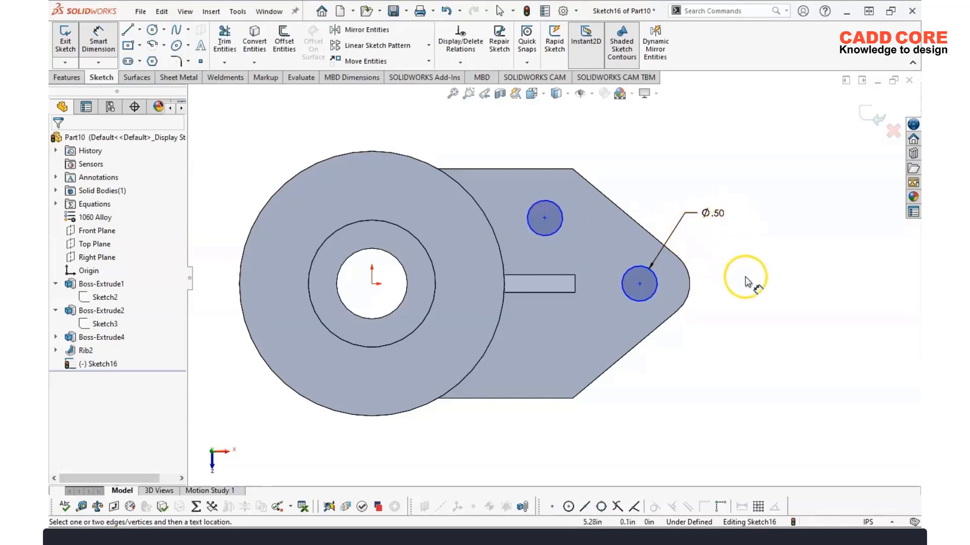
pyautogui.press('Escape')
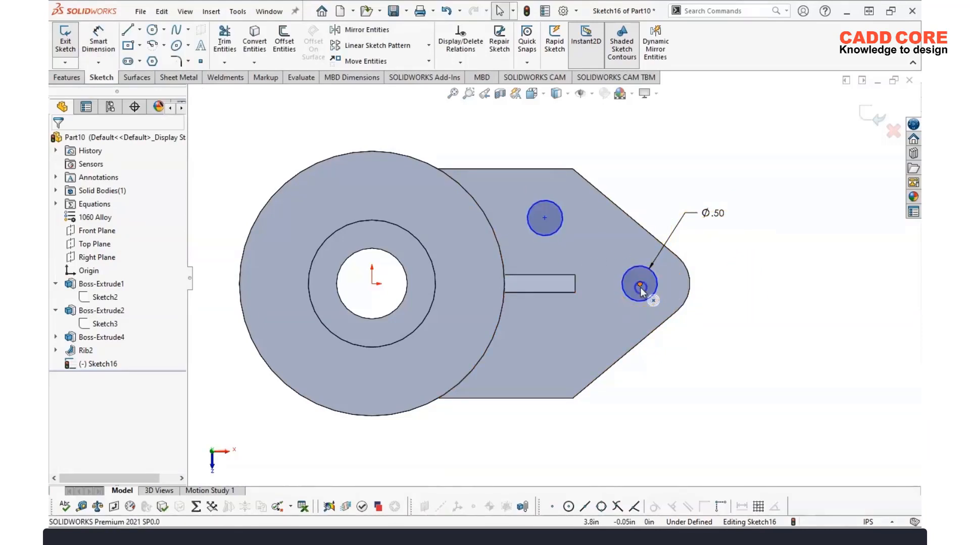
# - Add a horizontal relation between the centre of the tip circle and the origin
pyautogui.click(639, 285)
pyautogui.keyDown('ctrl'); pyautogui.click(372, 284); pyautogui.keyUp('ctrl')
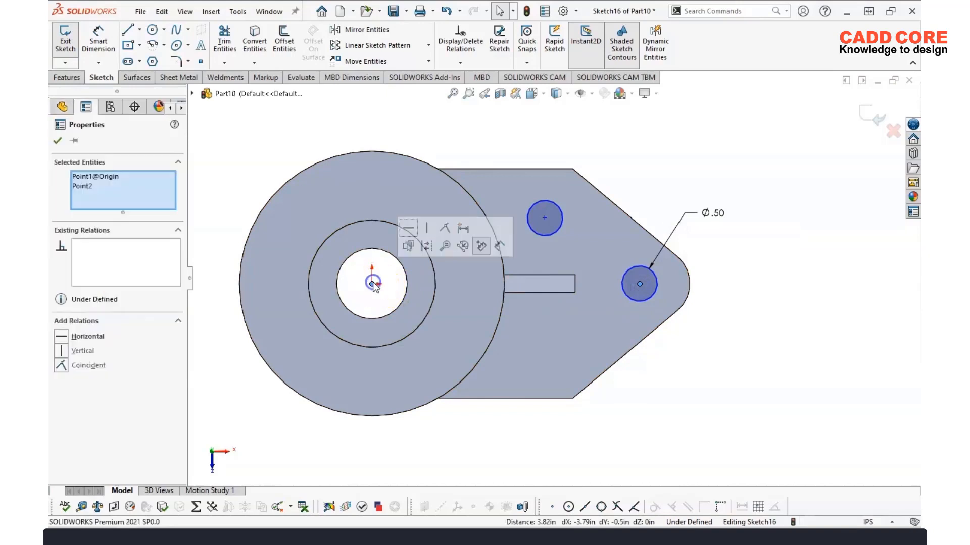
pyautogui.click(412, 225)
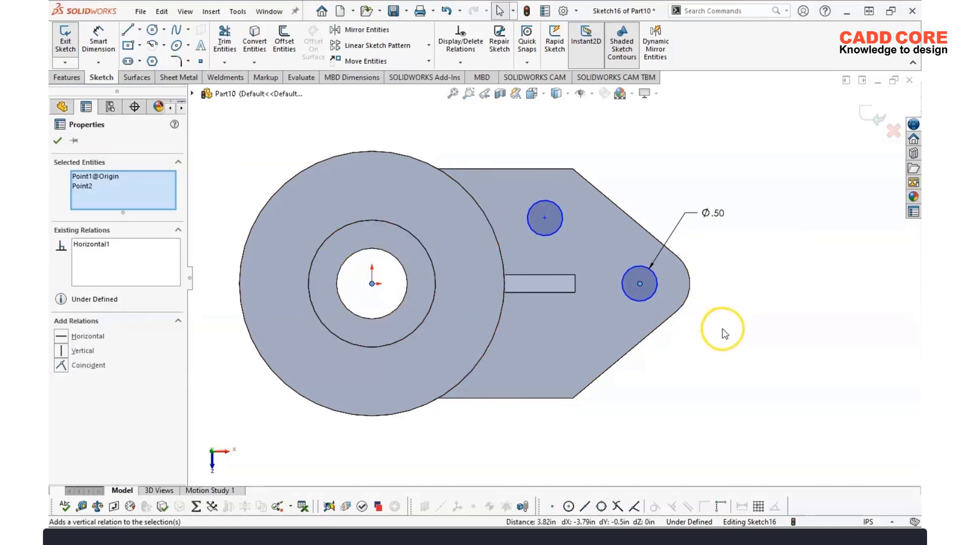
pyautogui.click(769, 318)
pyautogui.click(383, 284)
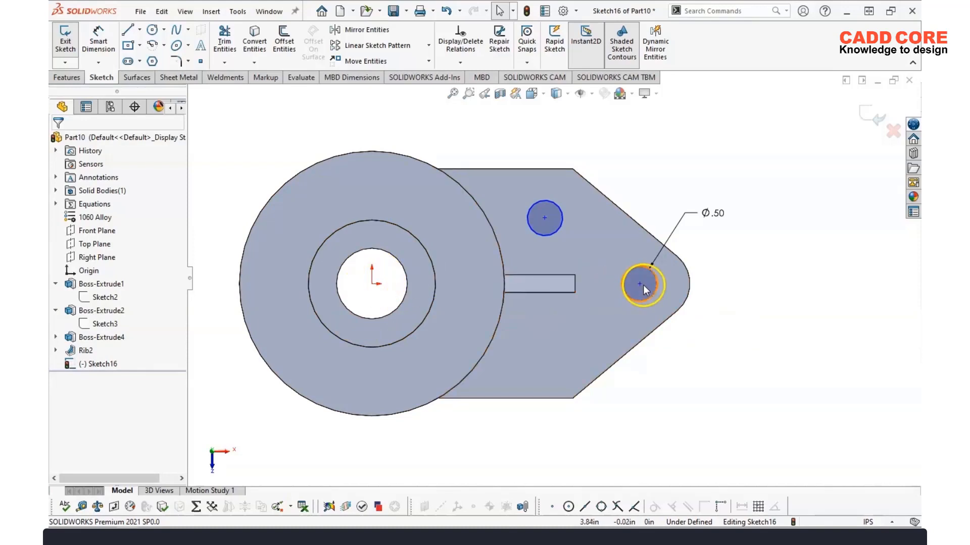
# - Check the hole spacing in the drawing and dimension the tip circle's centre 3.75 in horizontally from the origin
pyautogui.hotkey('alt', 'Tab')
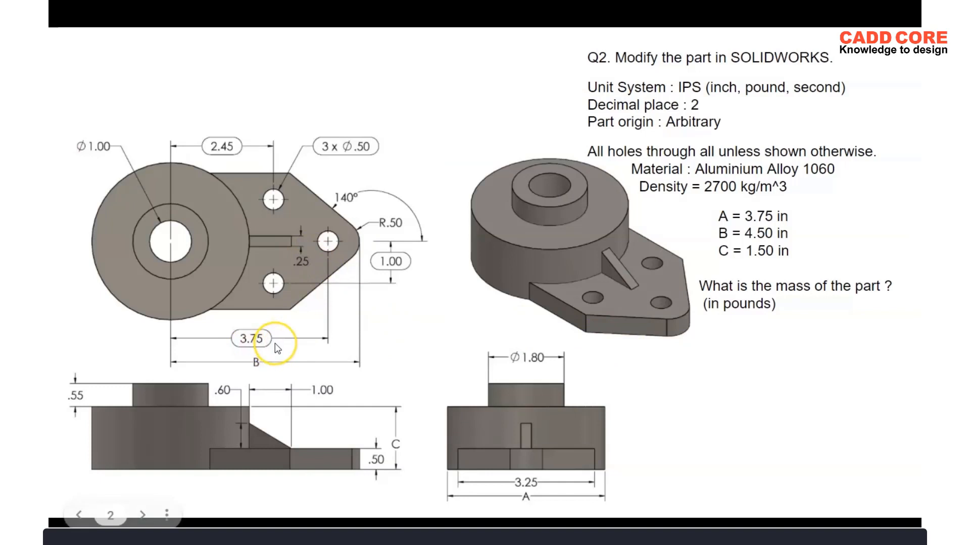
pyautogui.hotkey('alt', 'Tab')
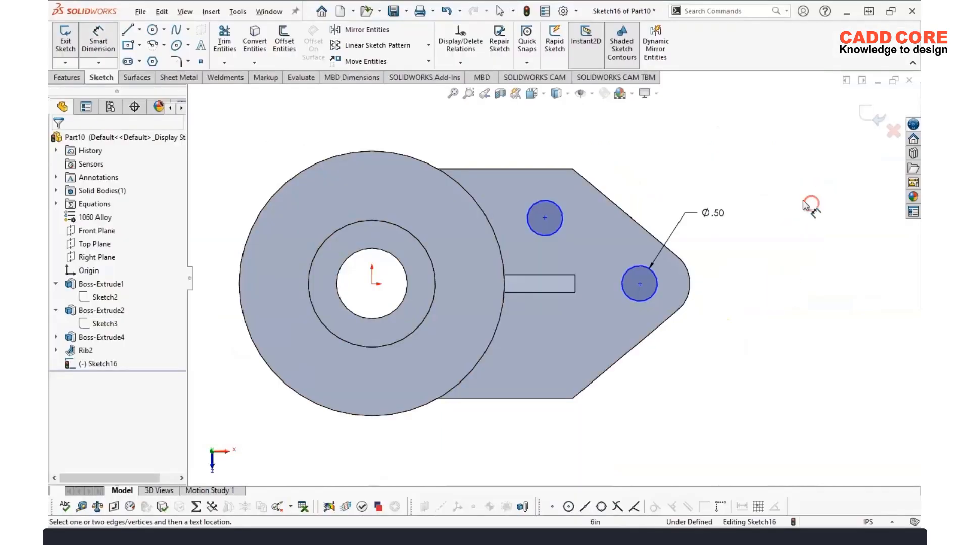
pyautogui.click(373, 284)
pyautogui.click(626, 300)
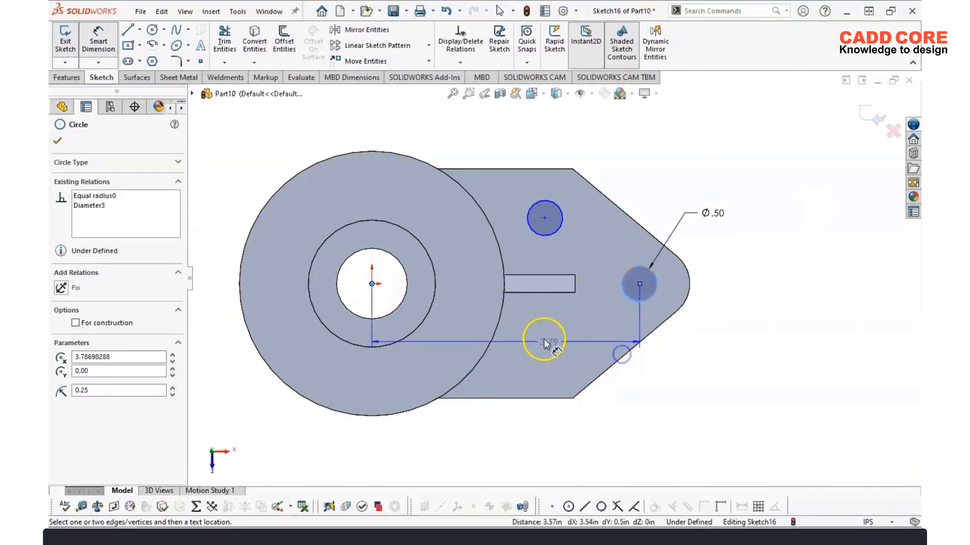
pyautogui.click(534, 334)
pyautogui.write('3.75')
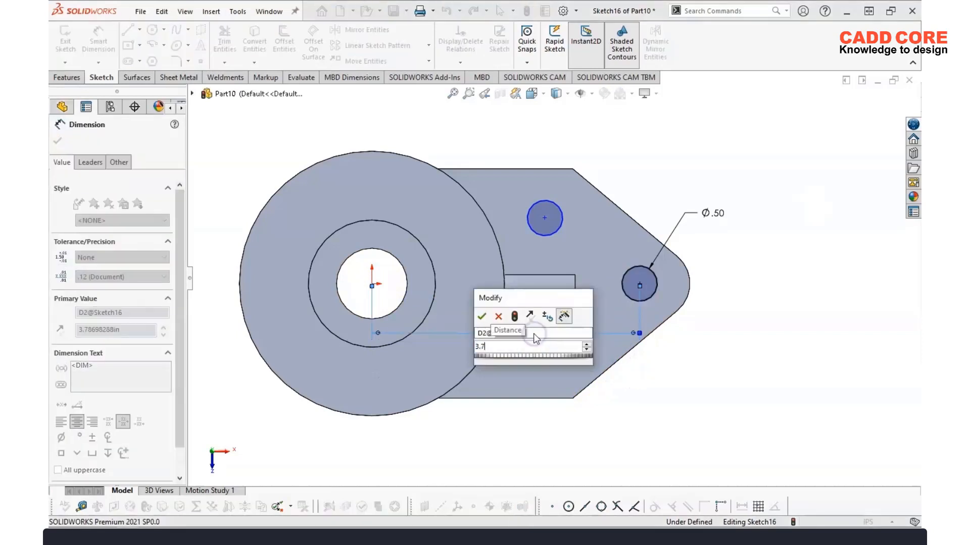
pyautogui.press('Return')
pyautogui.click(714, 320)
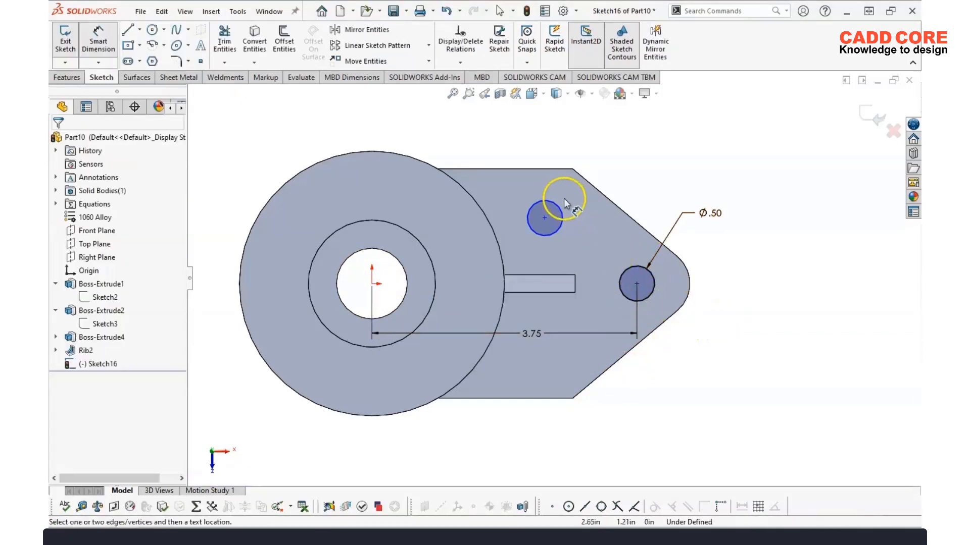
pyautogui.press('Escape')
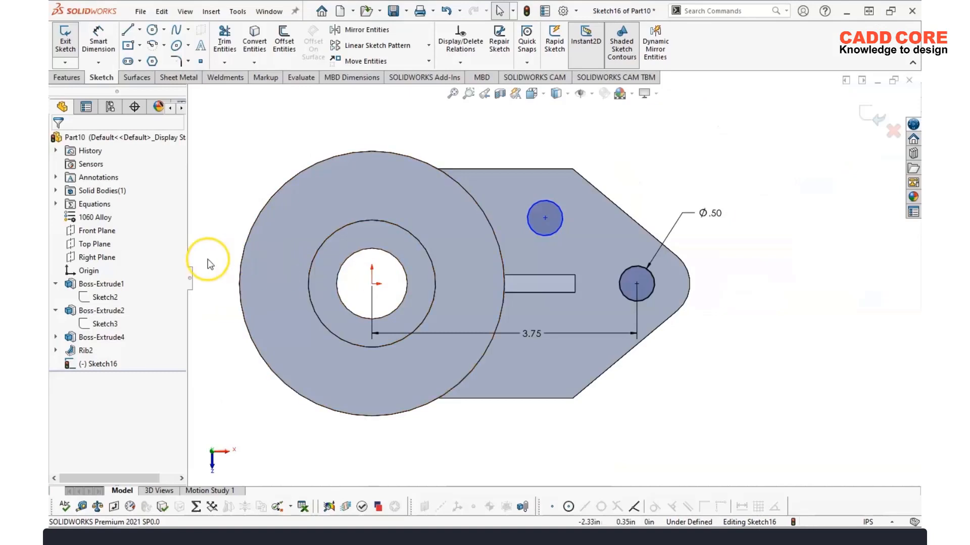
# - Dimension the centre of the circle above the rib 2.45 in horizontally from the origin
pyautogui.click(228, 61)
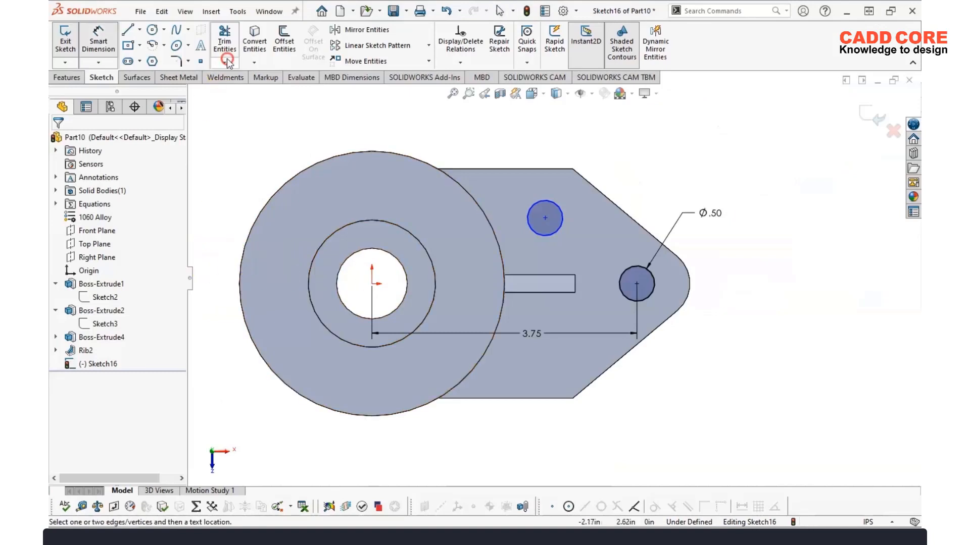
pyautogui.click(372, 284)
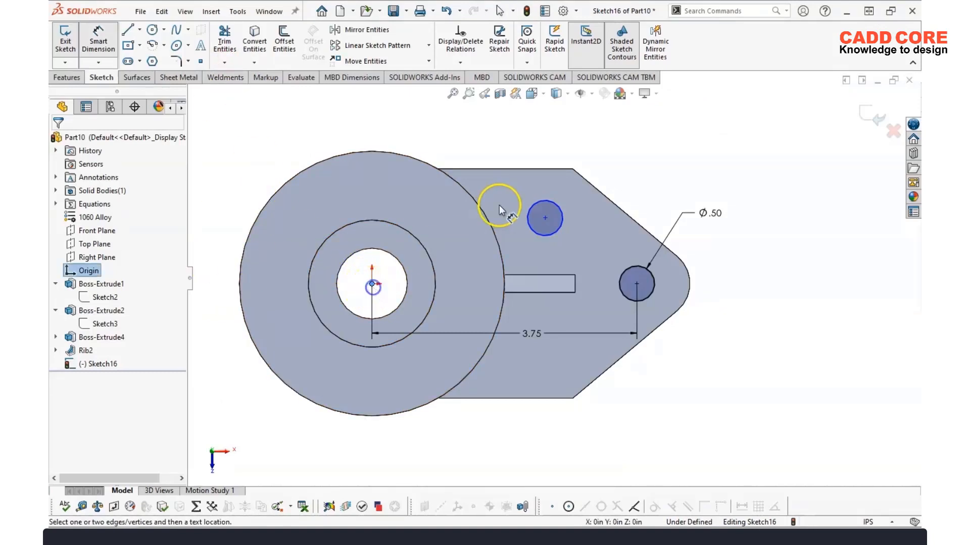
pyautogui.click(534, 208)
pyautogui.click(457, 130)
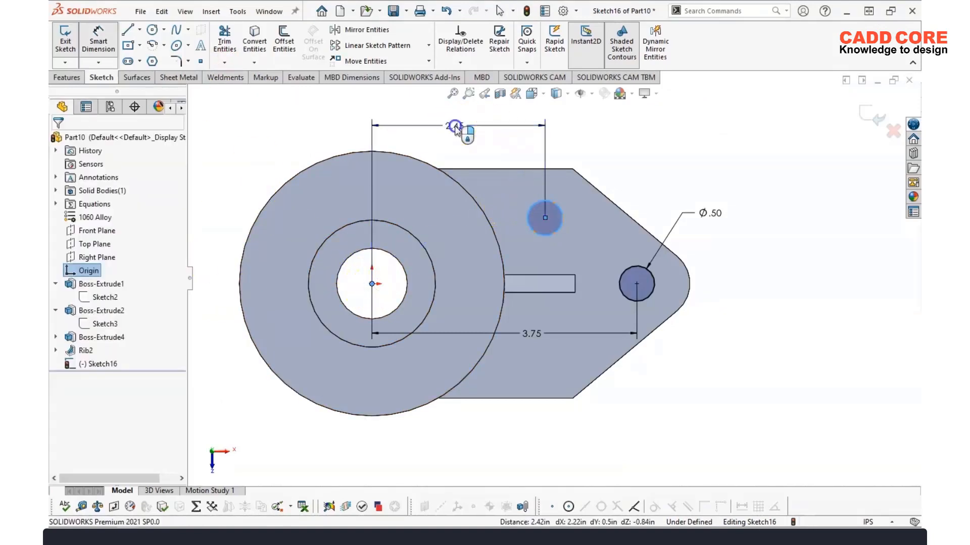
pyautogui.press('Return')
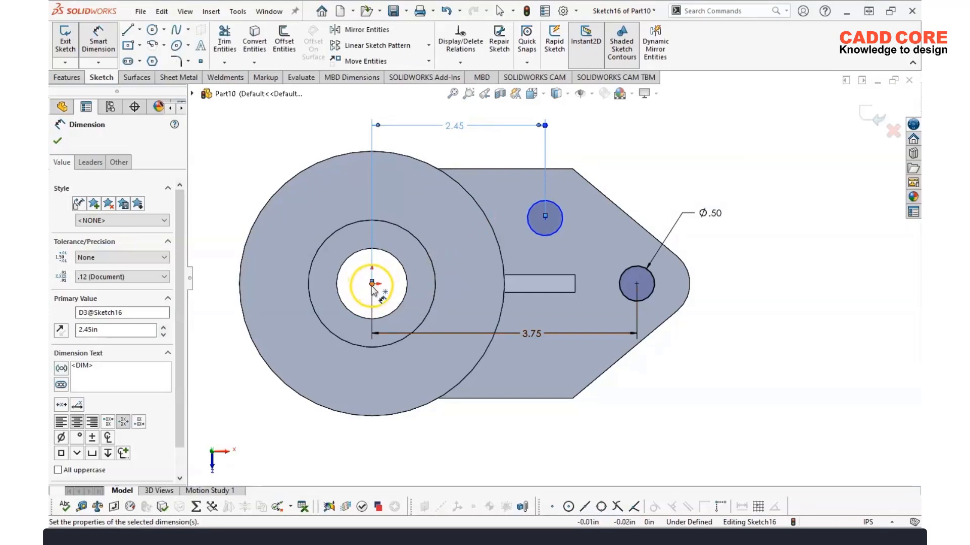
# - Dimension the centre of the circle above the rib 1.00 in vertically from the origin
pyautogui.click(372, 285)
pyautogui.click(564, 221)
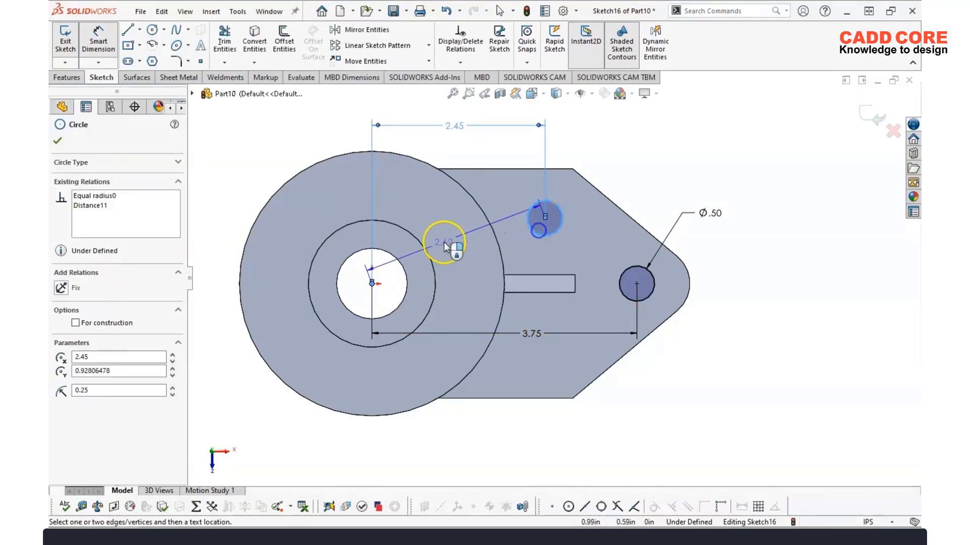
pyautogui.click(277, 272)
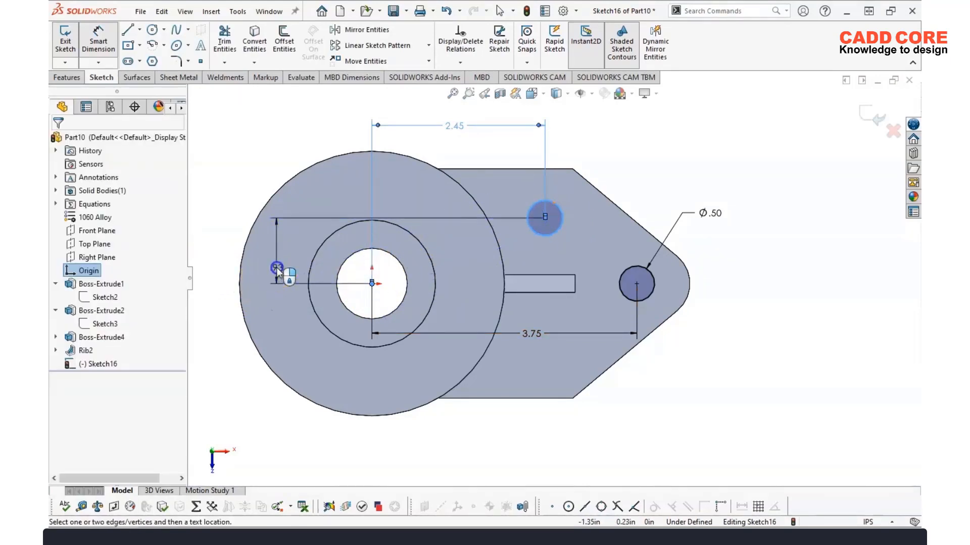
pyautogui.write('1')
pyautogui.press('Return')
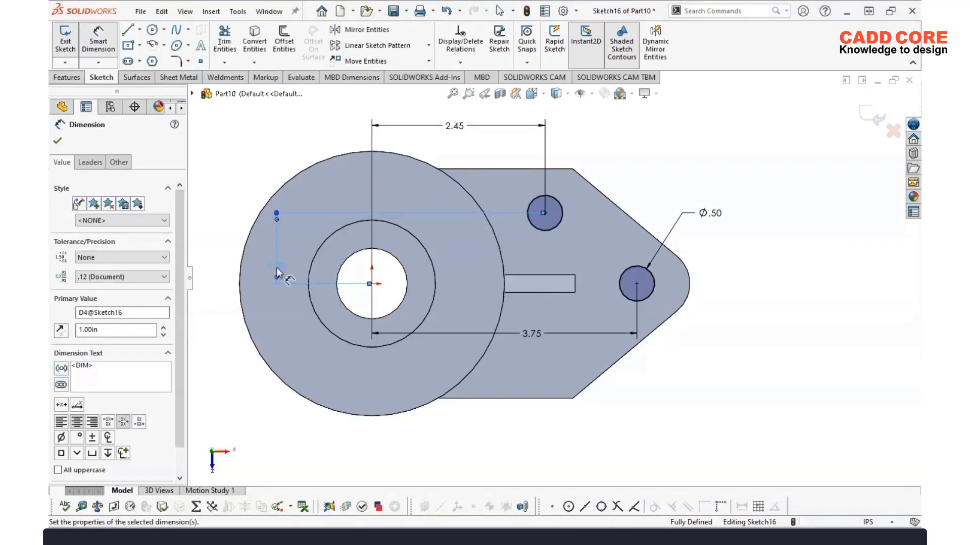
pyautogui.click(58, 142)
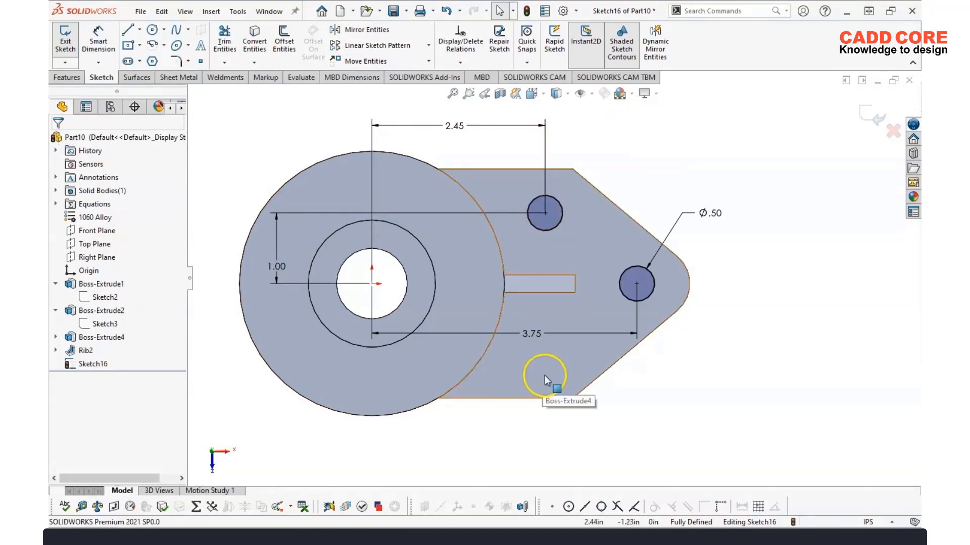
# - Mirror the circle above the rib about the Front Plane, keeping the original
pyautogui.click(380, 29)
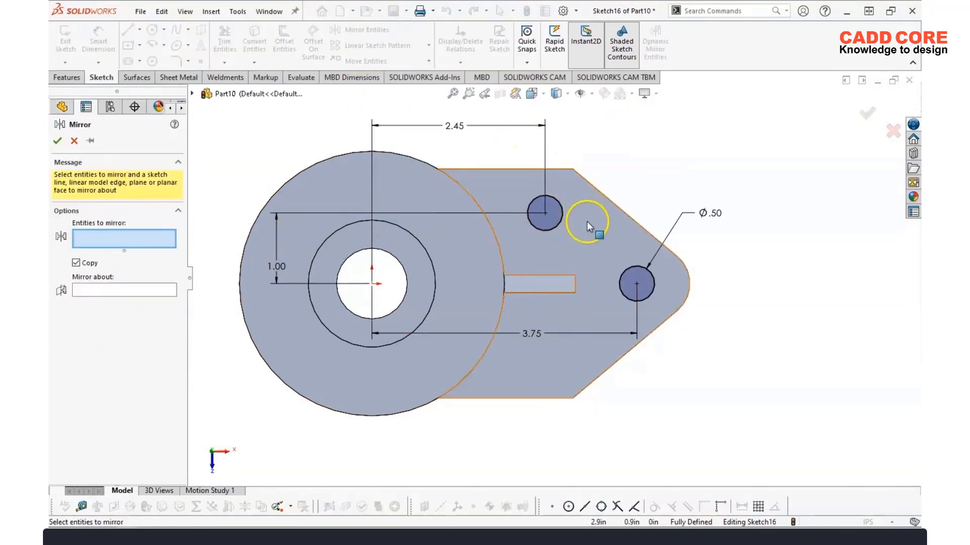
pyautogui.click(564, 214)
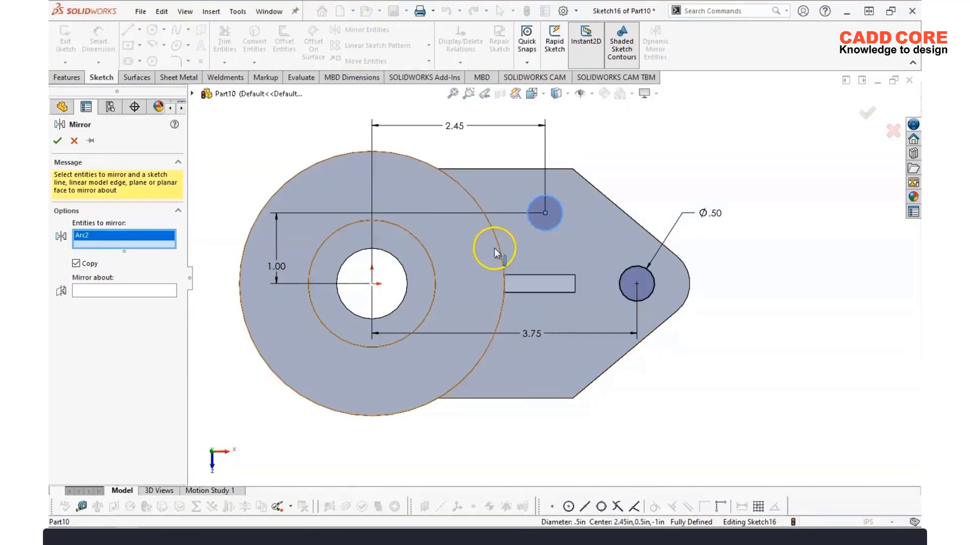
pyautogui.click(126, 292)
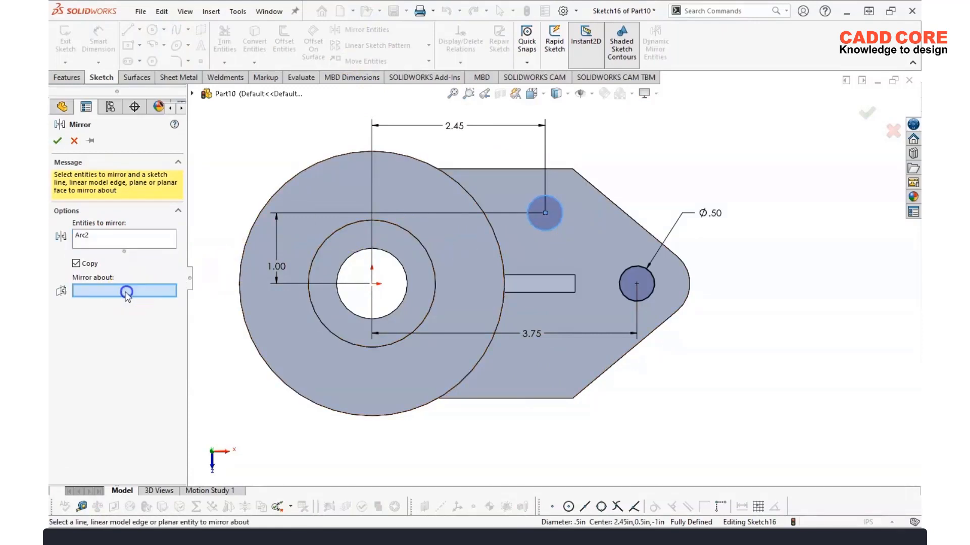
pyautogui.click(200, 93)
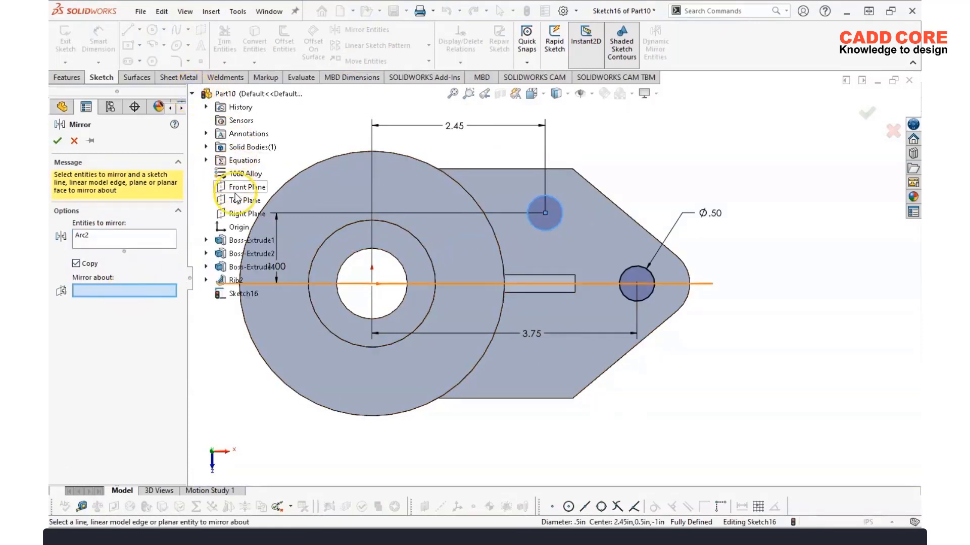
pyautogui.click(230, 191)
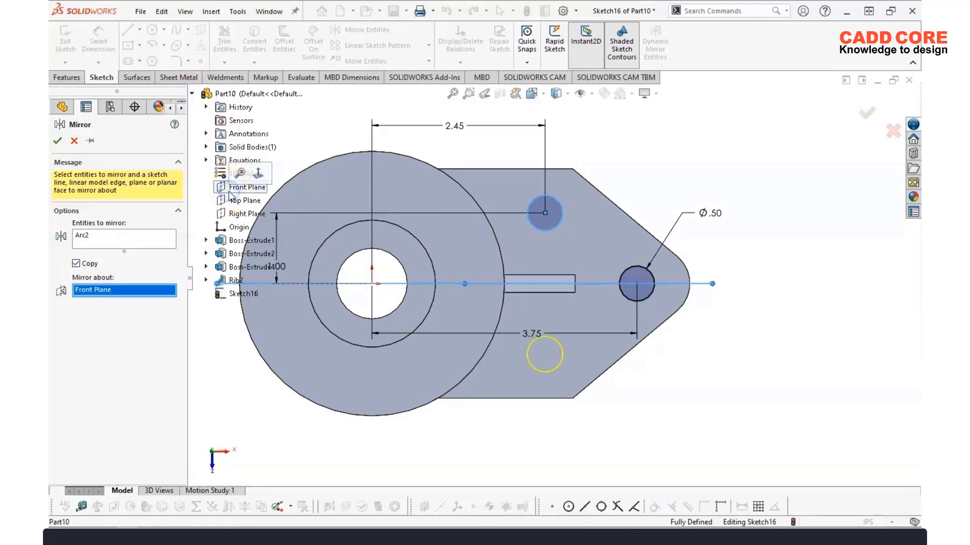
pyautogui.click(57, 141)
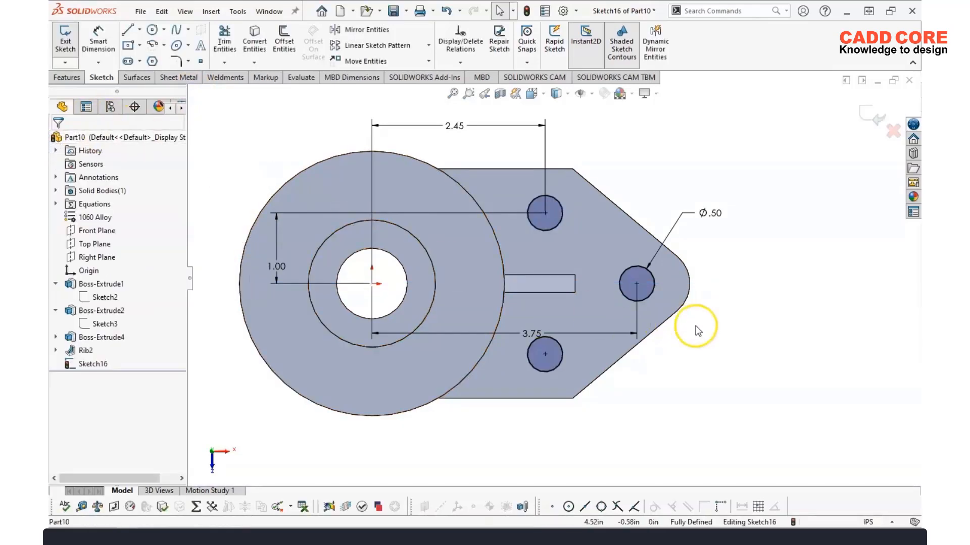
# - Cut the three sketched circles through the flange with an Extruded Cut set to Through All
pyautogui.moveTo(645, 381)
pyautogui.mouseDown(button='middle')
pyautogui.moveTo(641, 318)
pyautogui.moveTo(657, 230)
pyautogui.moveTo(620, 226)
pyautogui.mouseUp(button='middle')
pyautogui.scroll(-1, 620, 225)
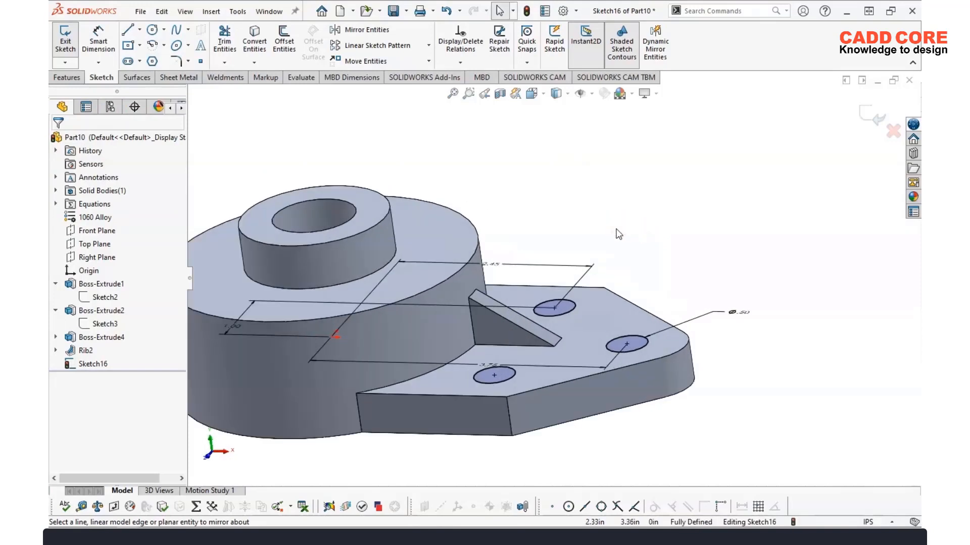
pyautogui.scroll(2, 619, 234)
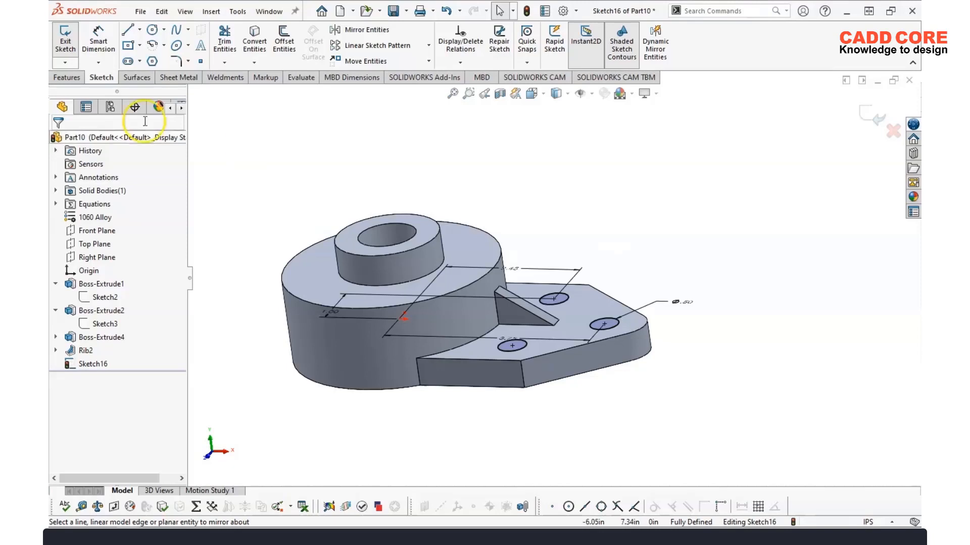
pyautogui.click(66, 77)
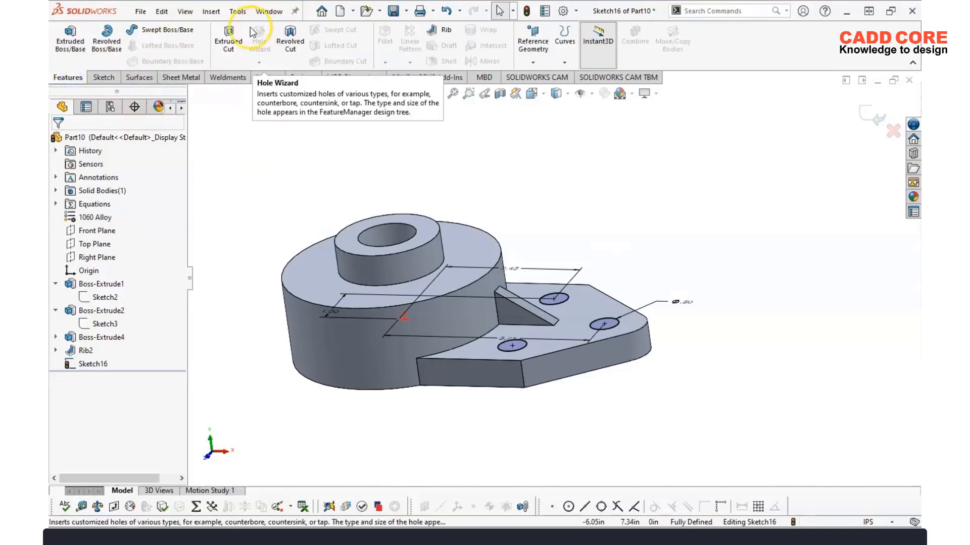
pyautogui.click(231, 33)
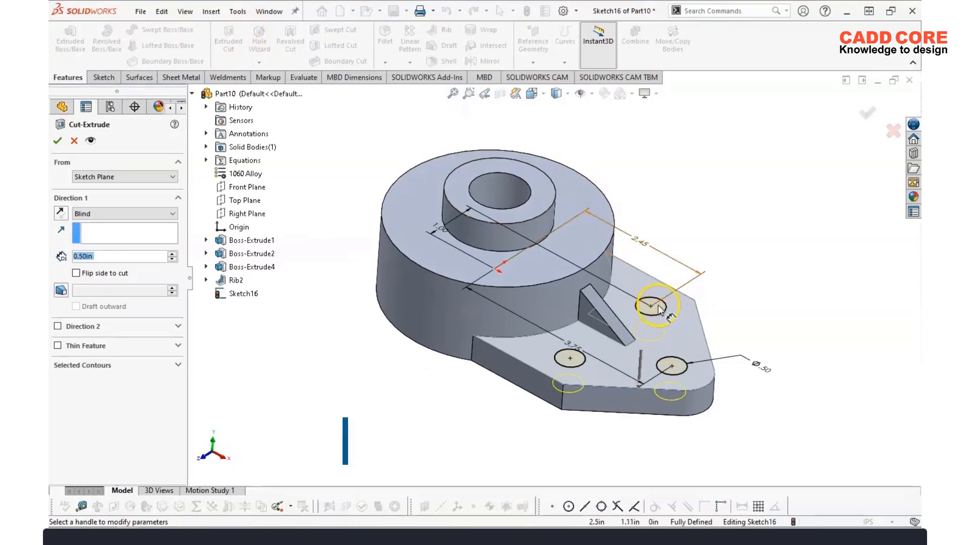
pyautogui.click(129, 214)
pyautogui.click(92, 233)
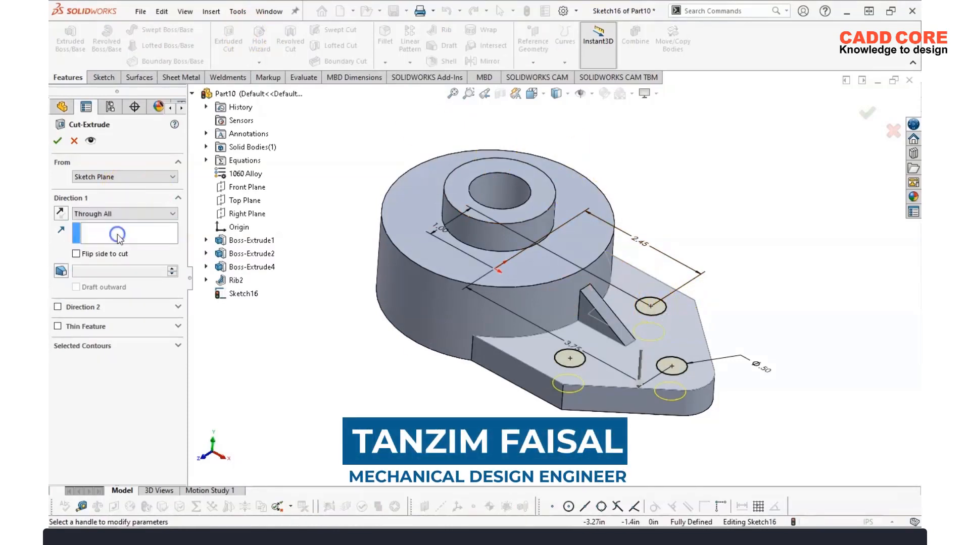
pyautogui.click(57, 141)
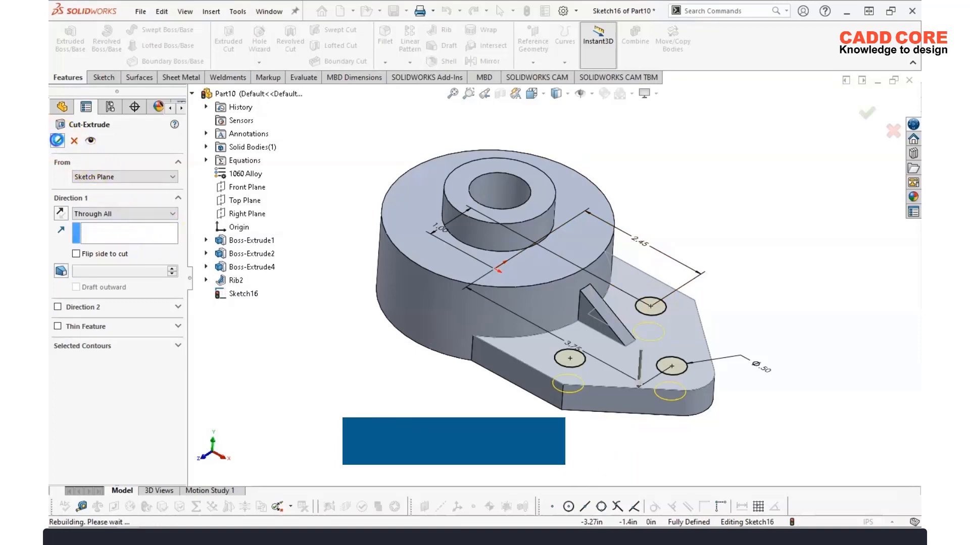
pyautogui.click(317, 344)
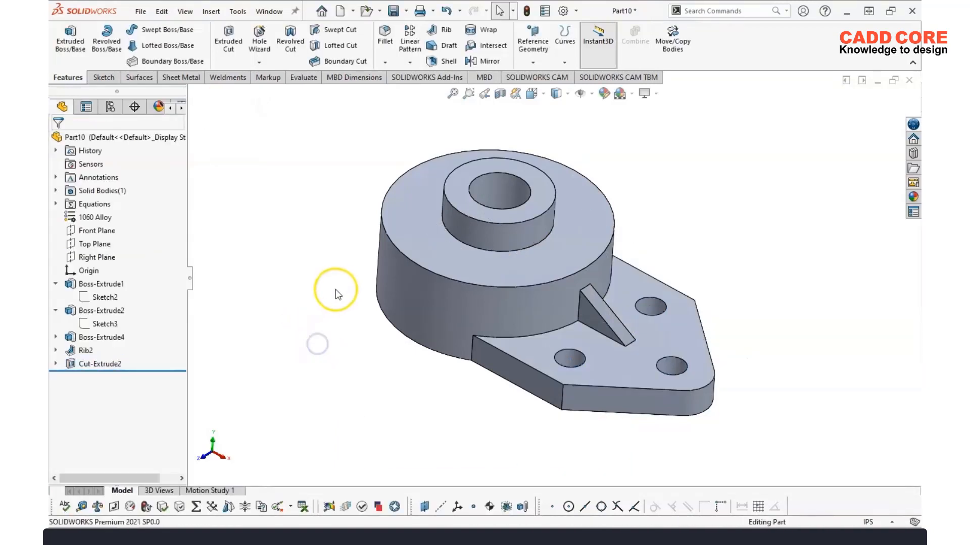
# - Check the finished part's mass in its mass properties and return the model to the isometric view
pyautogui.moveTo(341, 284); pyautogui.dragTo(296, 293, button='middle')
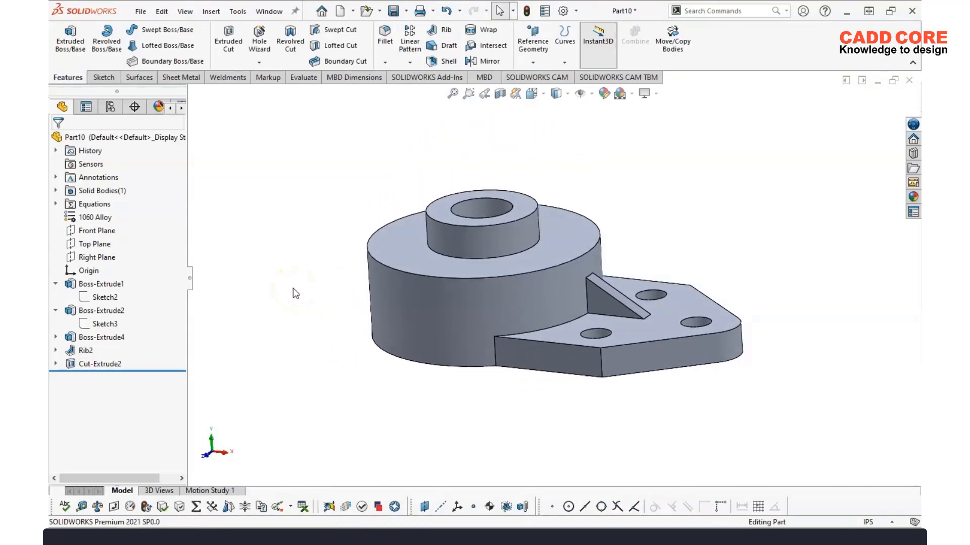
pyautogui.click(308, 77)
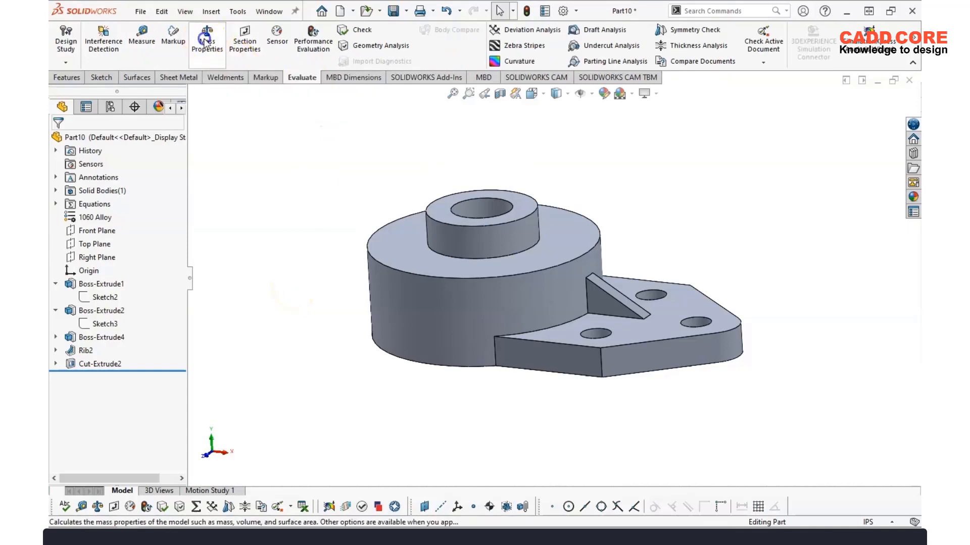
pyautogui.click(206, 40)
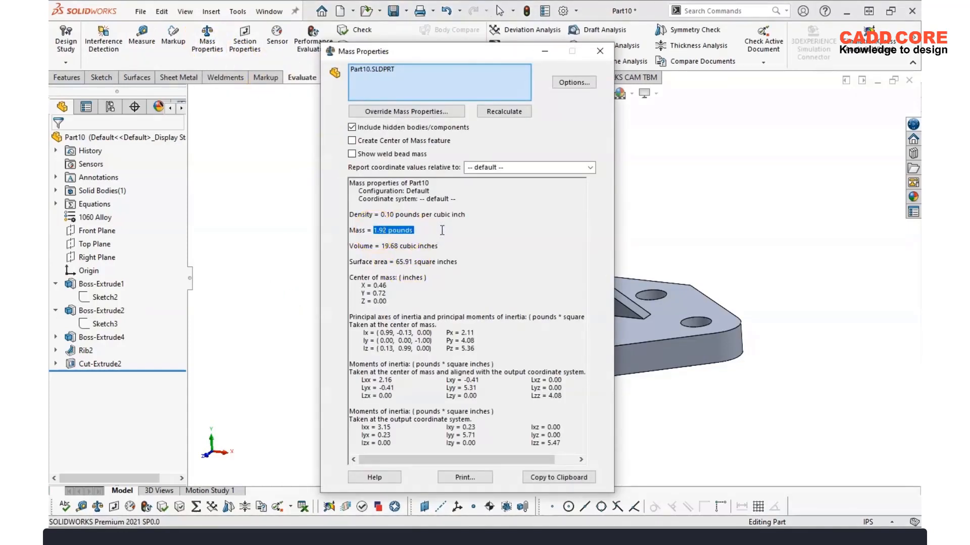
pyautogui.click(600, 51)
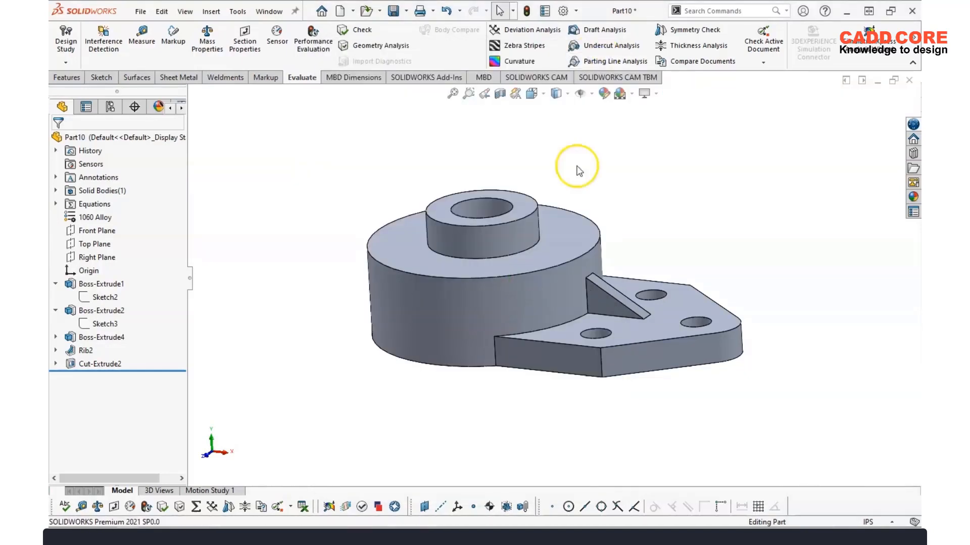
pyautogui.hotkey('ctrl', '7')
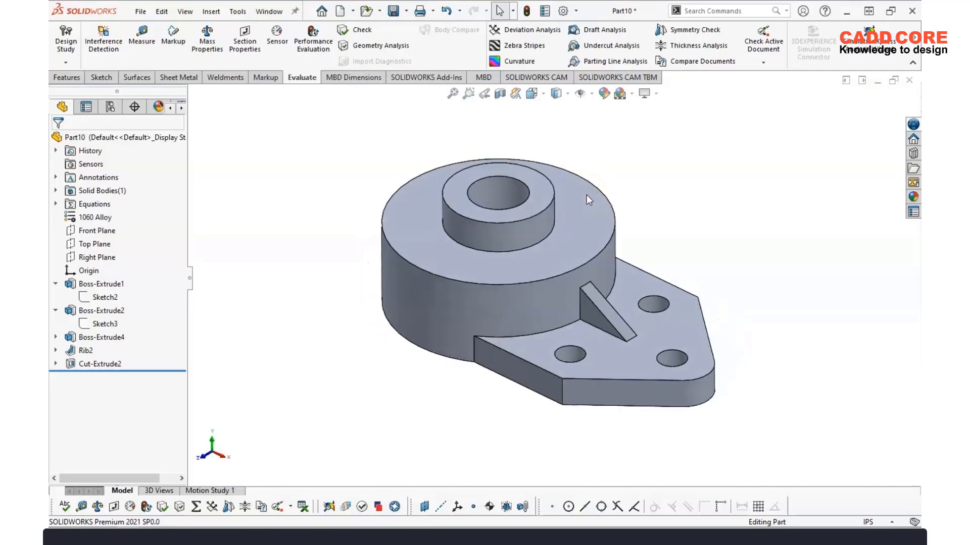